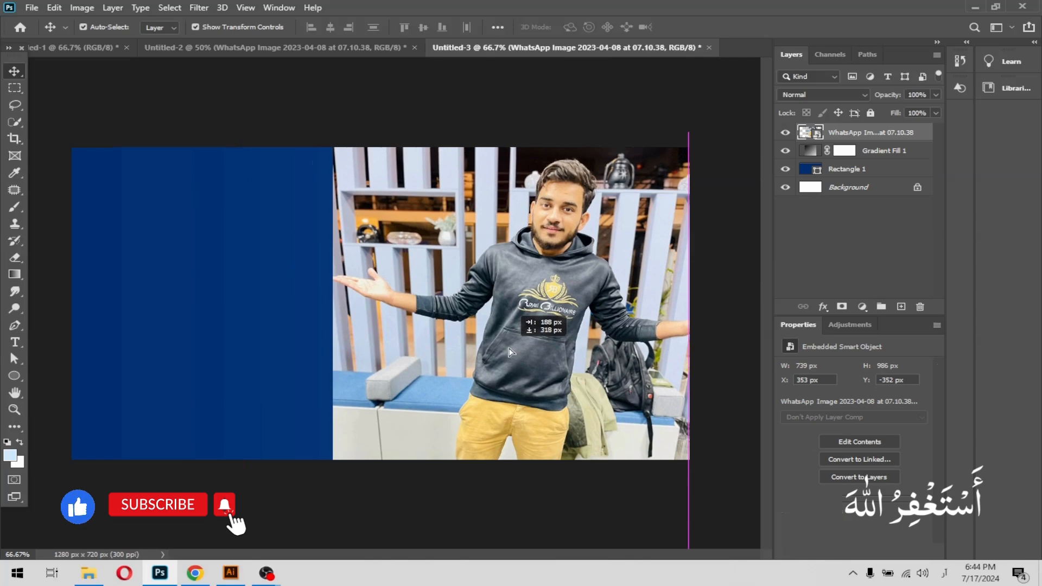
Align the man's photo with the canvas's right edge, commit the placement and automatically select its subject
left_click_drag(510, 129, 511, 124)
key("Return")
left_click(199, 9)
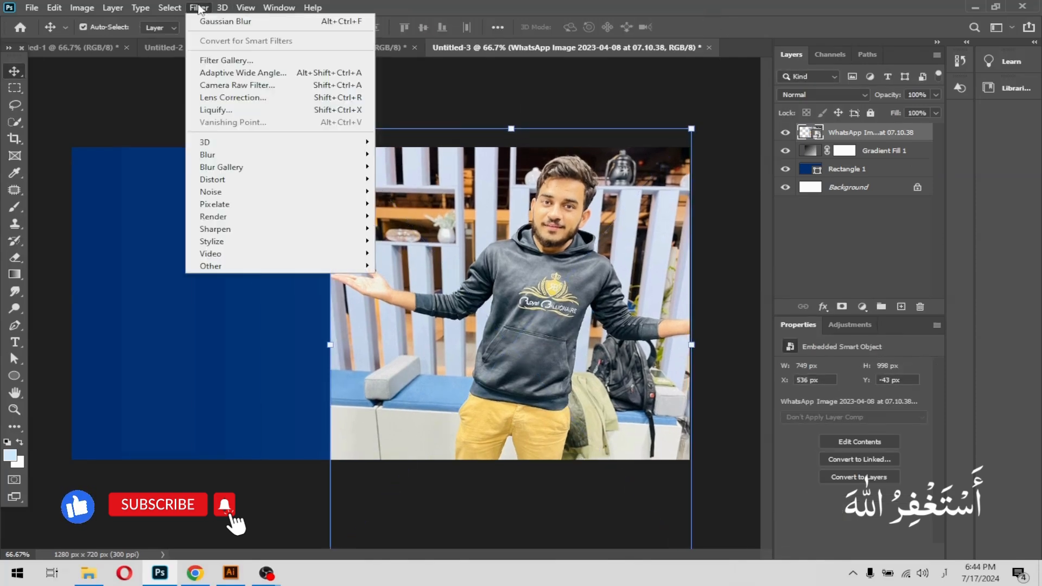
mouse_move(169, 8)
left_click(199, 160)
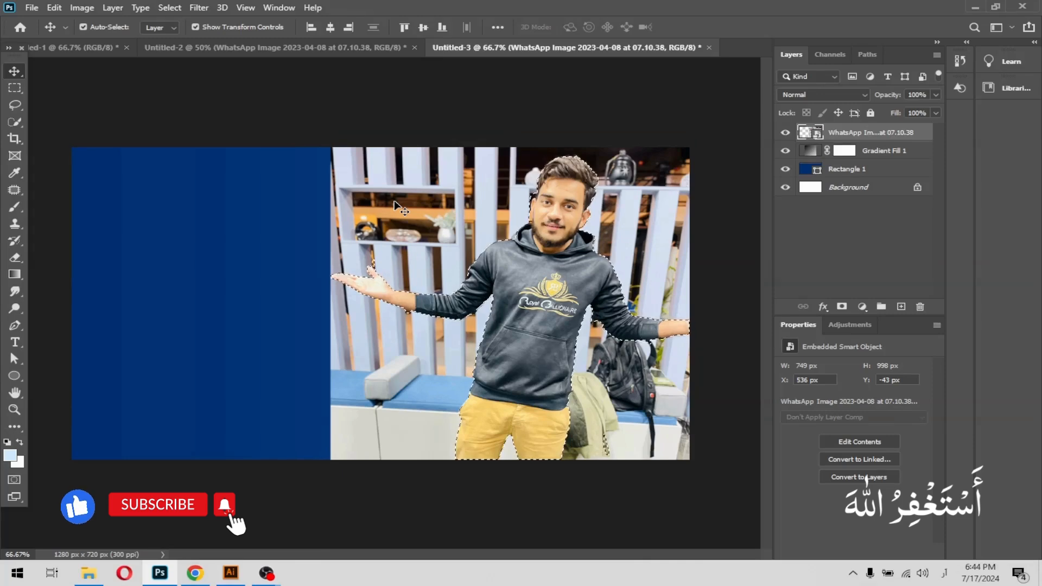
Subtract the stray background patches above the thumb and below the forearm from the selection with Quick Selection
key("ctrl+plus")
key("ctrl+plus")
key("ctrl+plus")
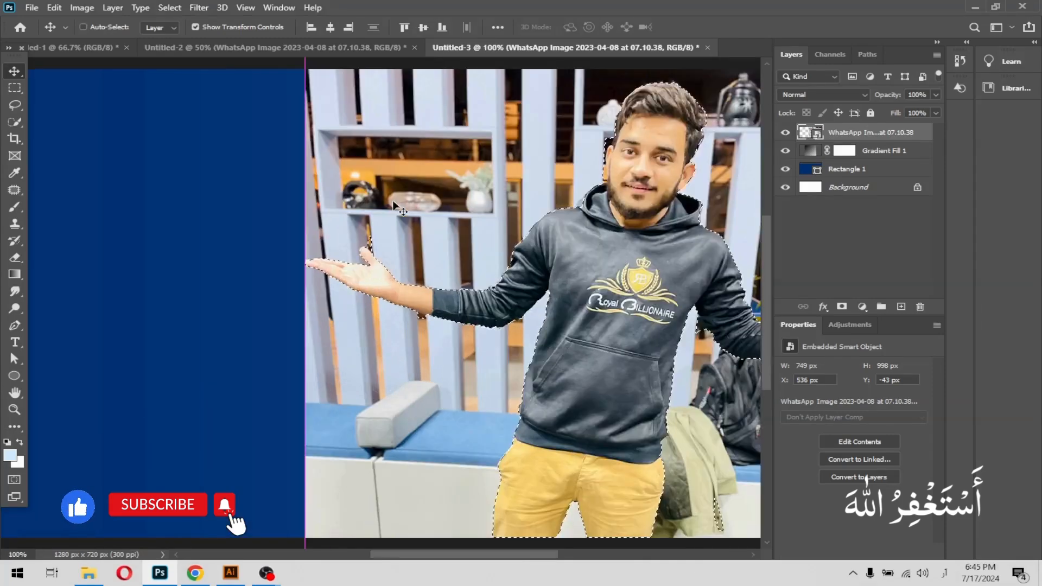
left_click(15, 121)
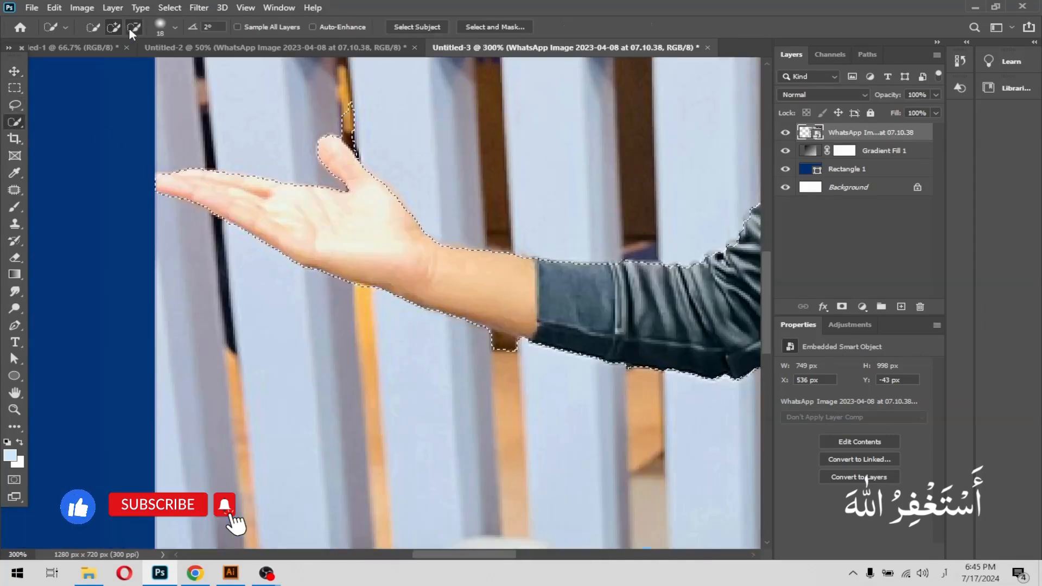
left_click(493, 353)
left_click(356, 123)
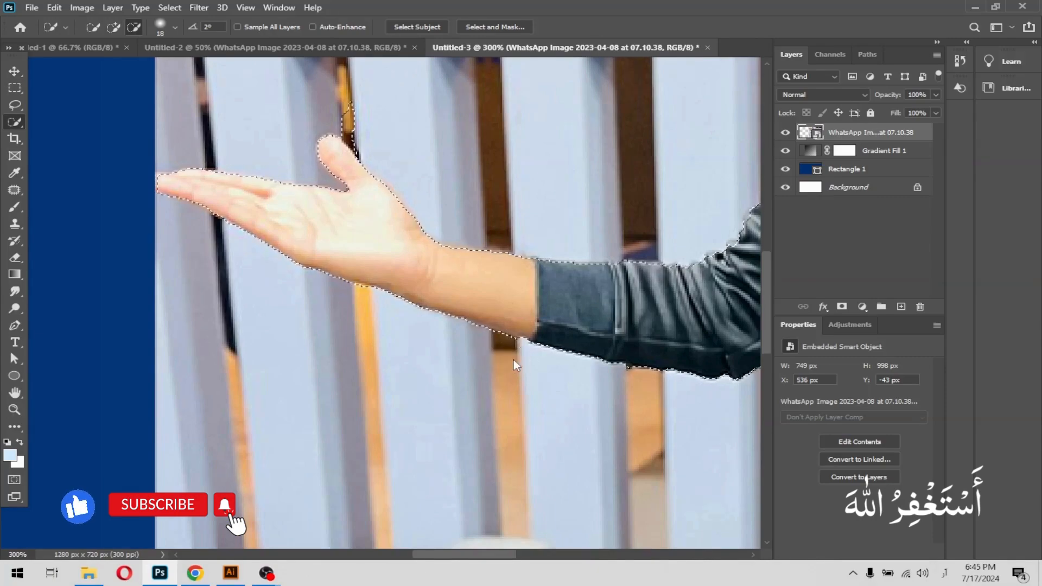
Subtract the background beside the ear from the selection and add the missed edge of the hood
left_click_drag(560, 170, 49, 170)
mouse_move(533, 93)
left_mouse_down()
mouse_move(533, 224)
mouse_move(539, 274)
mouse_move(551, 275)
mouse_move(524, 373)
left_mouse_up()
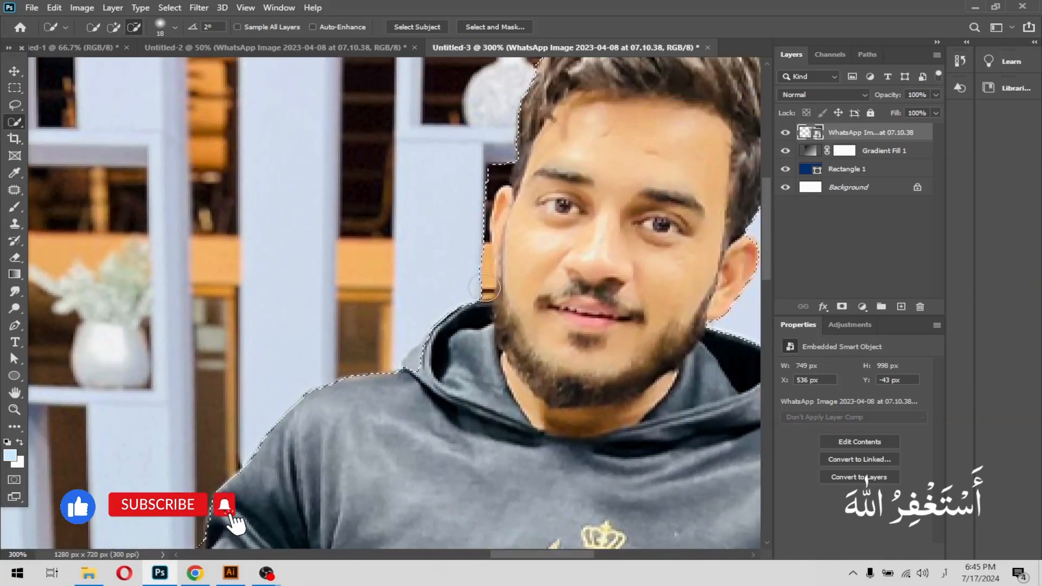
left_click(473, 278)
mouse_move(472, 235)
left_mouse_down()
mouse_move(473, 179)
mouse_move(495, 169)
left_mouse_up()
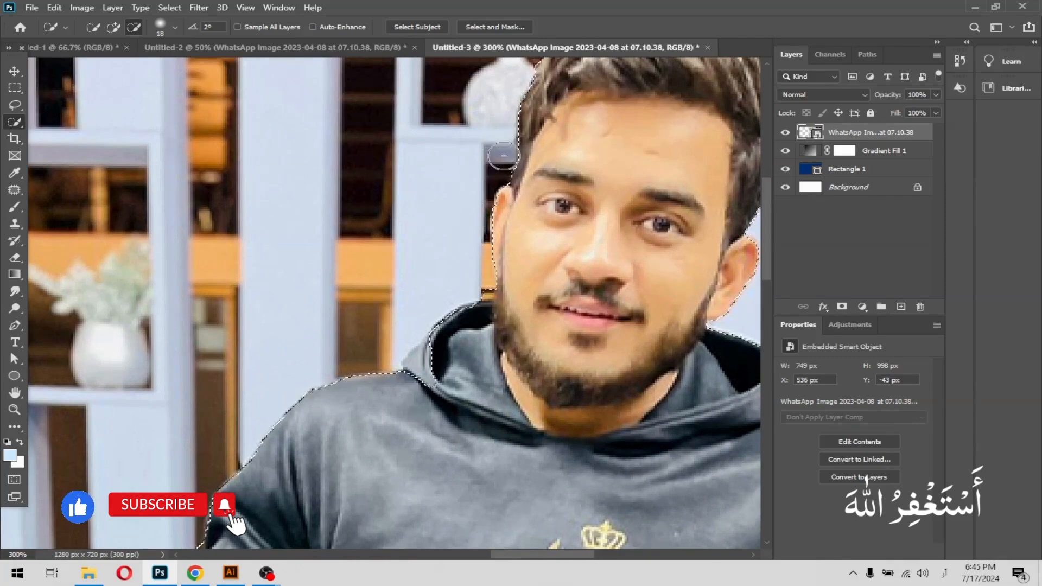
left_click(114, 27)
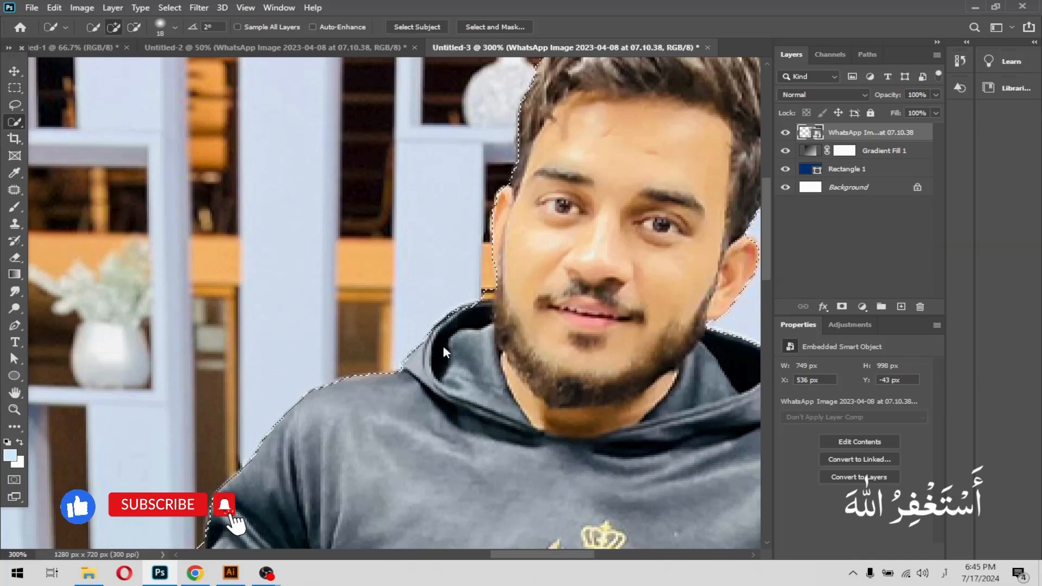
left_click(134, 27)
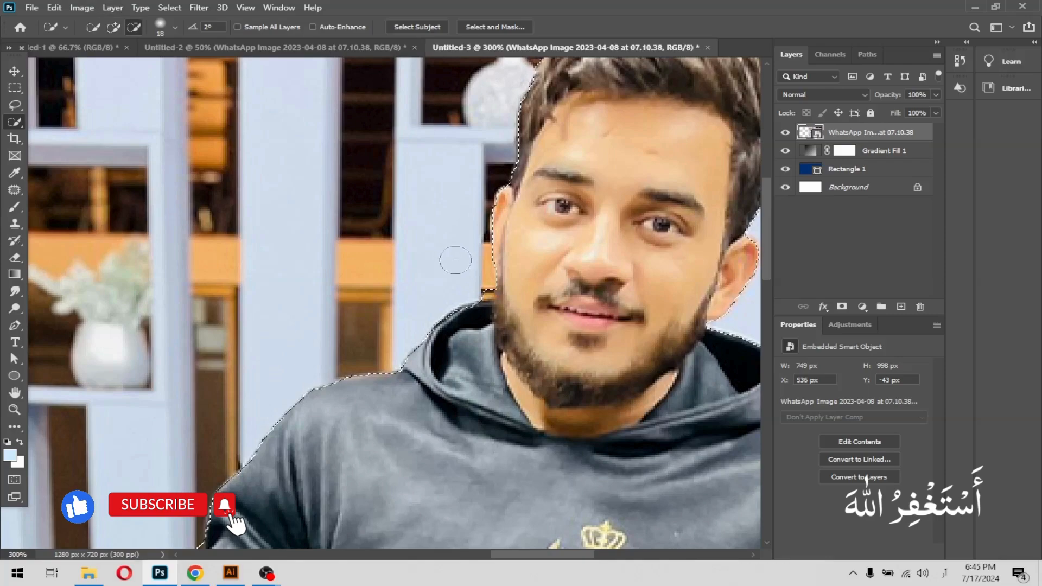
Refine the selection along the upper edge of the sleeve cuff on the canvas's right side
left_click_drag(653, 256, 297, 280)
scroll(296, 280, "down", 15)
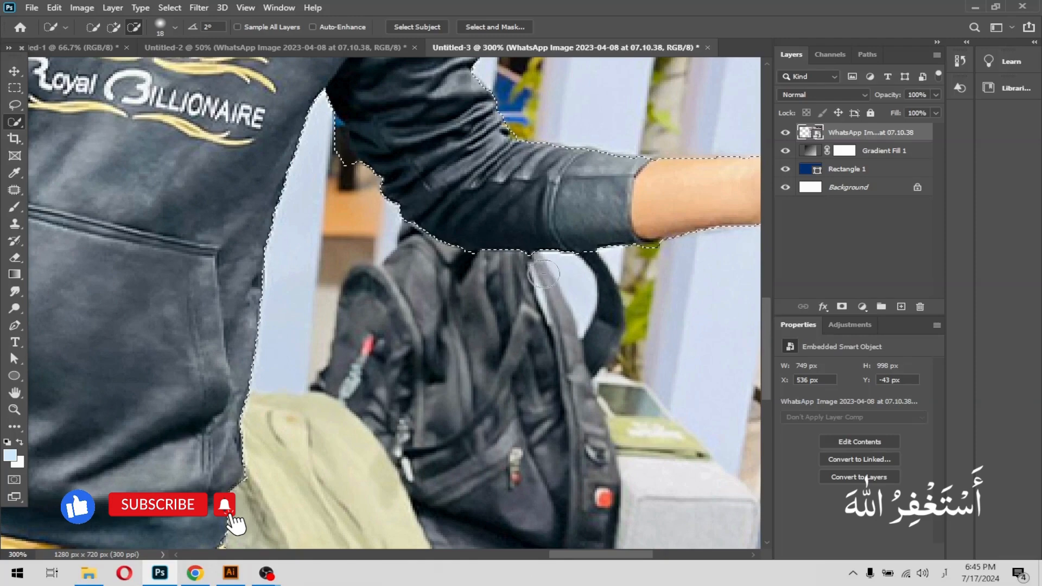
left_click_drag(623, 267, 460, 311)
left_click_drag(558, 284, 504, 386)
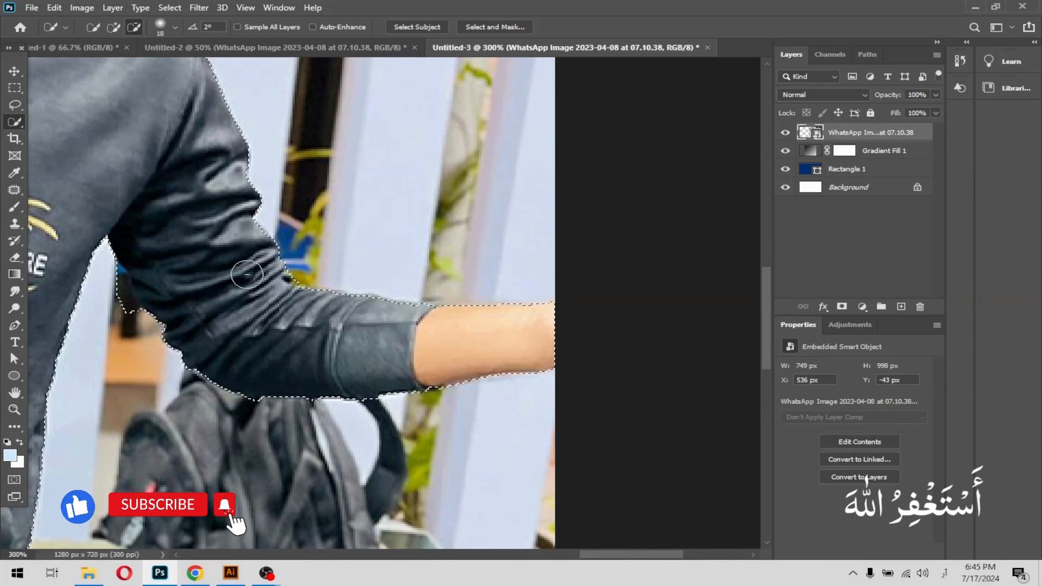
left_click(114, 27)
left_click(409, 310)
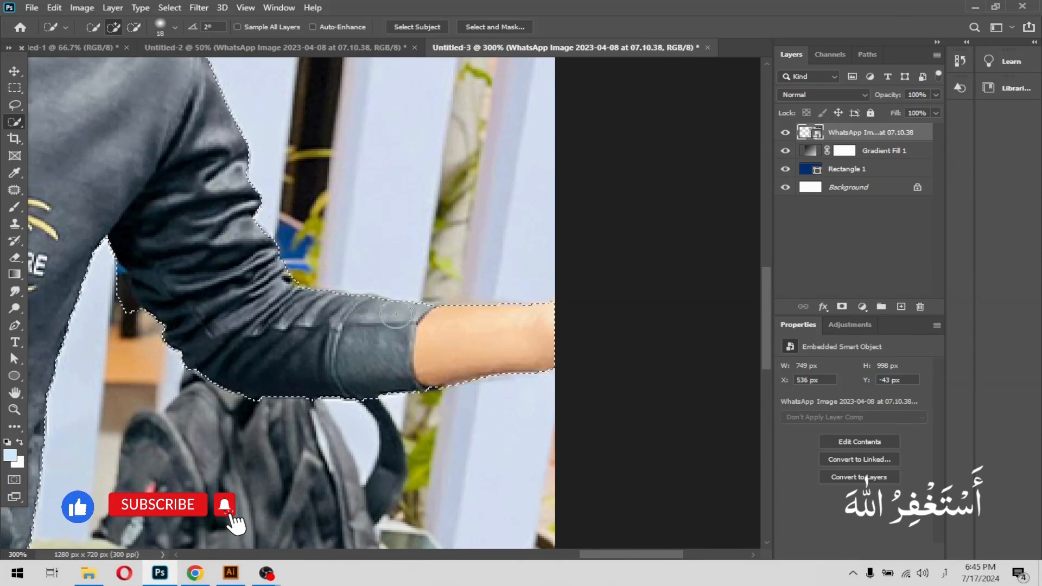
key("alt")
left_click(407, 281, "alt")
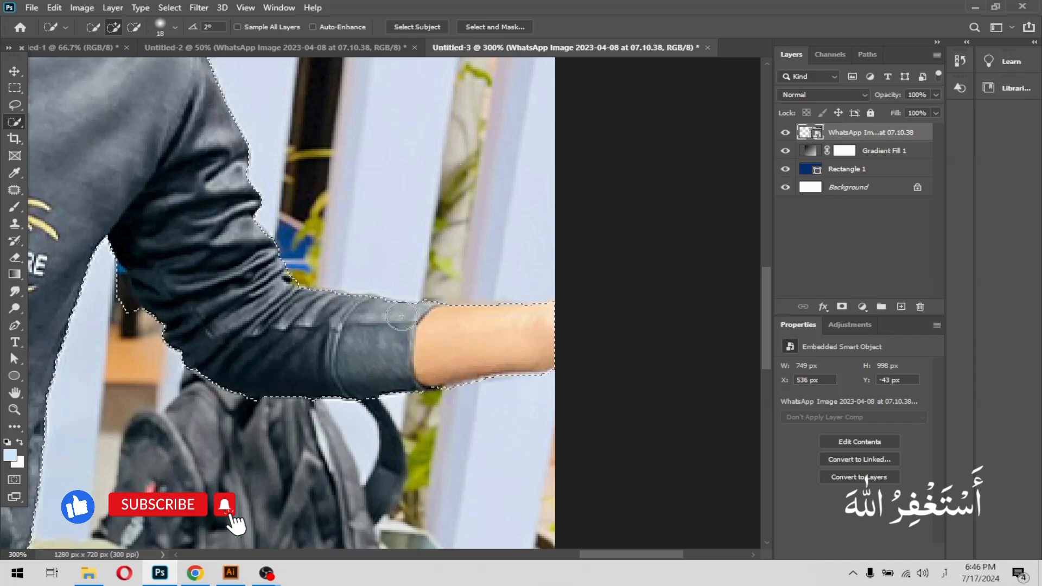
Subtract the stray patch on the green jacket from the selection and check the whole outline
left_click_drag(169, 373, 459, 310)
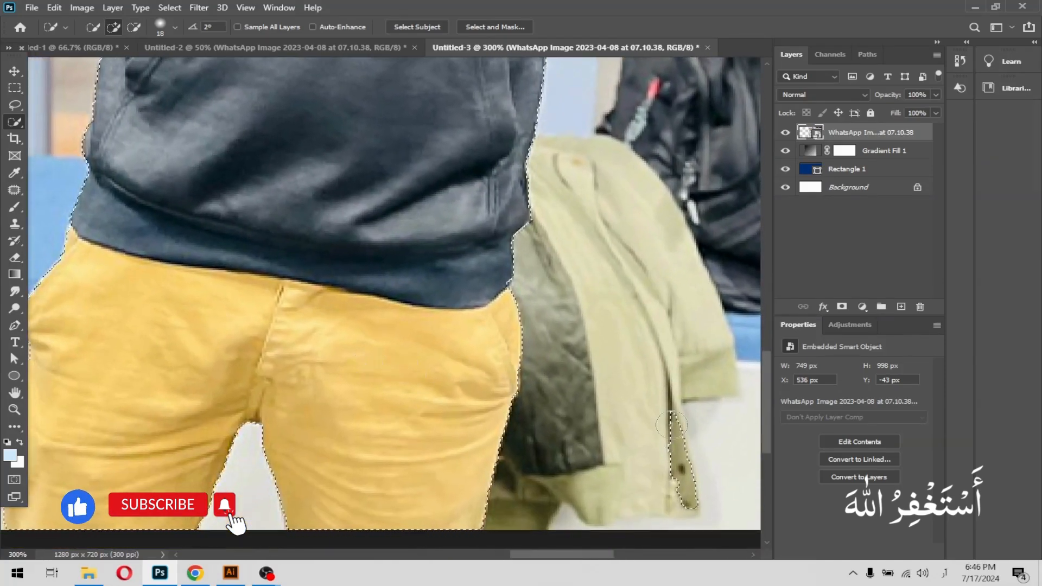
left_click(132, 29)
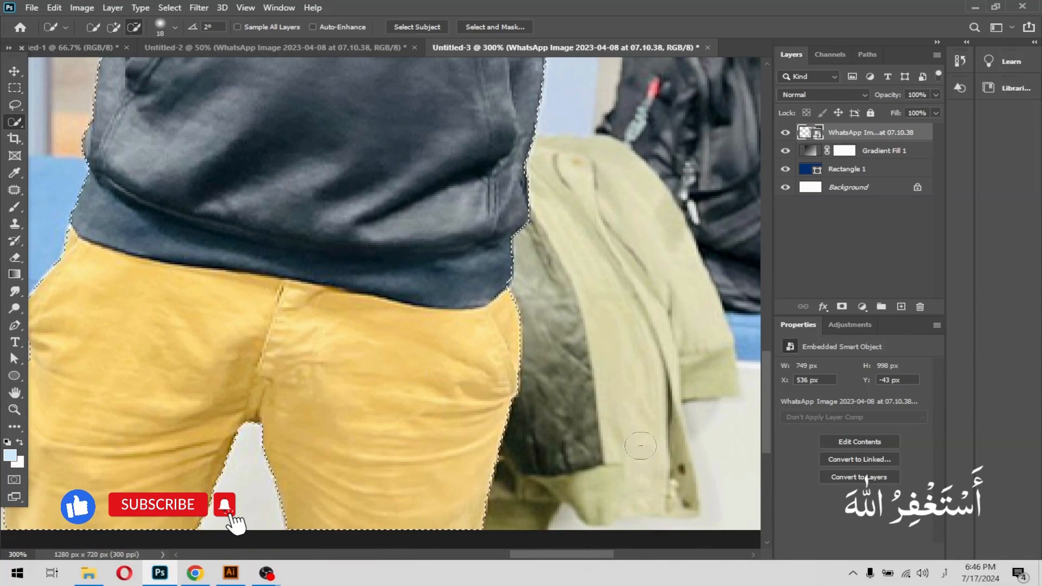
left_click_drag(279, 399, 496, 376)
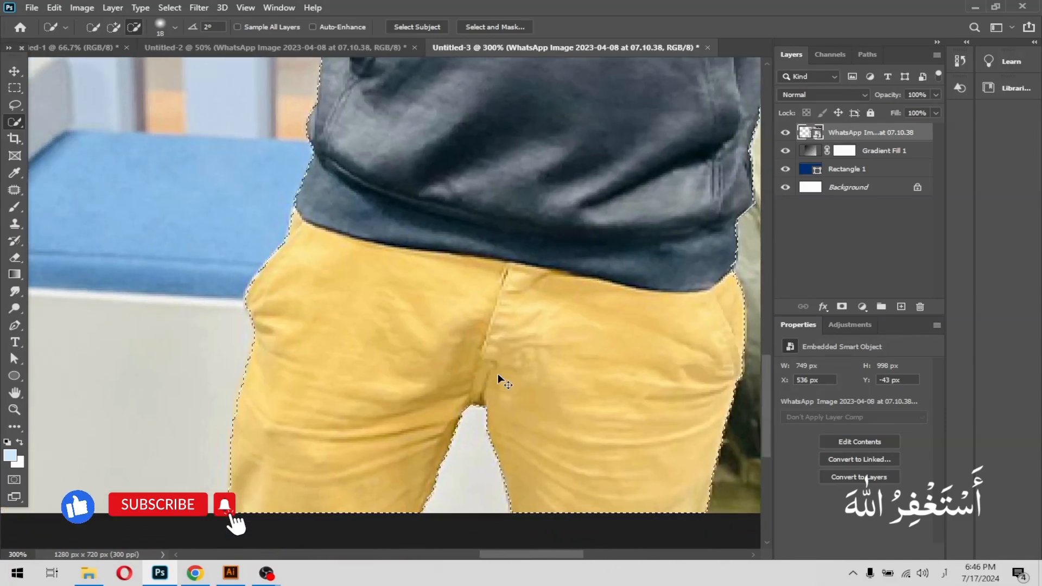
key("ctrl+minus")
key("ctrl+minus")
scroll(507, 358, "up", 2)
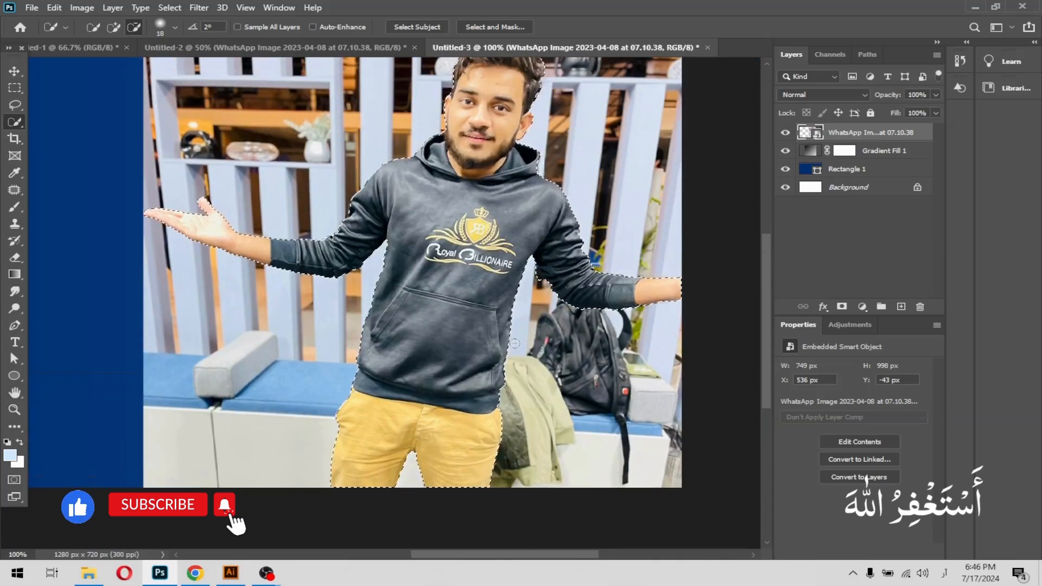
scroll(516, 341, "up", 1)
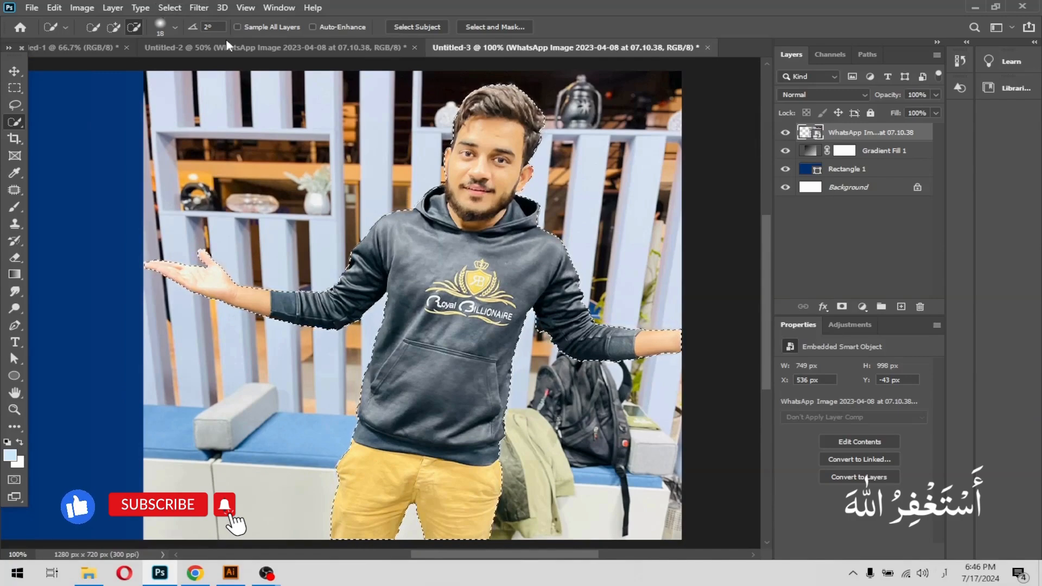
Turn the selection into a layer mask on the photo layer to hide its background
left_click(14, 71)
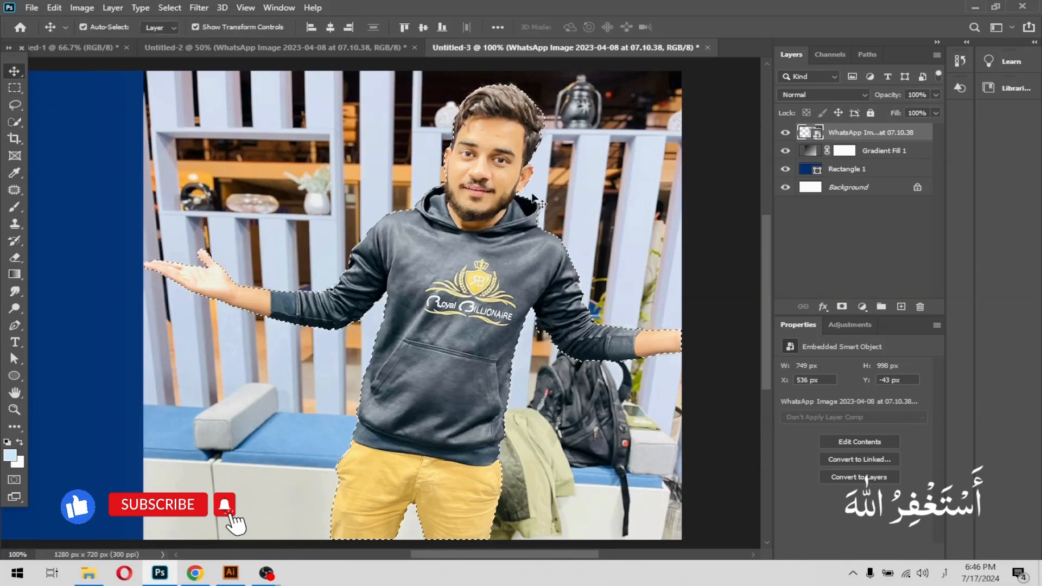
left_click(841, 307)
key("ctrl+minus")
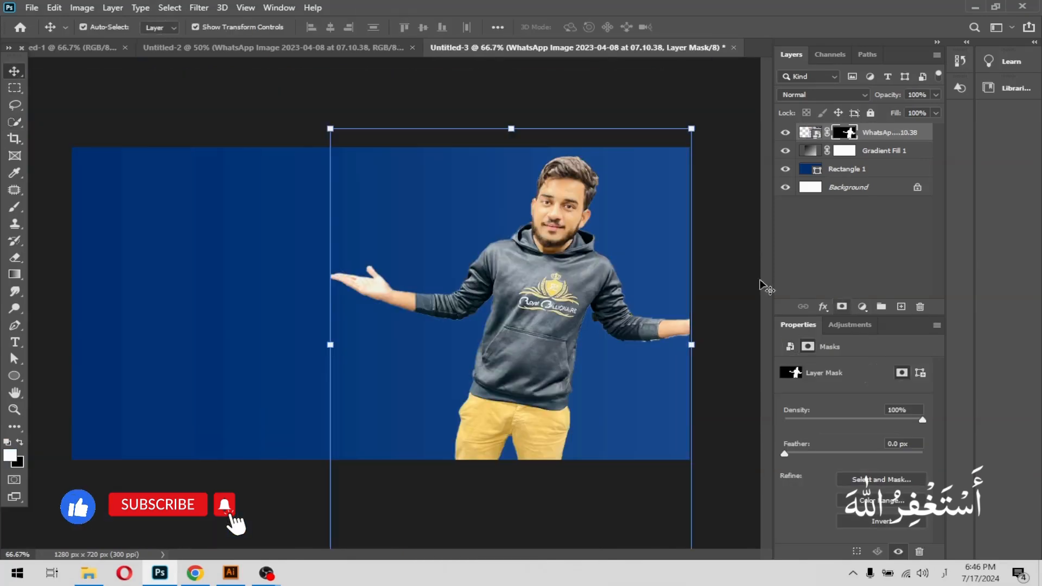
left_click_drag(522, 321, 523, 322)
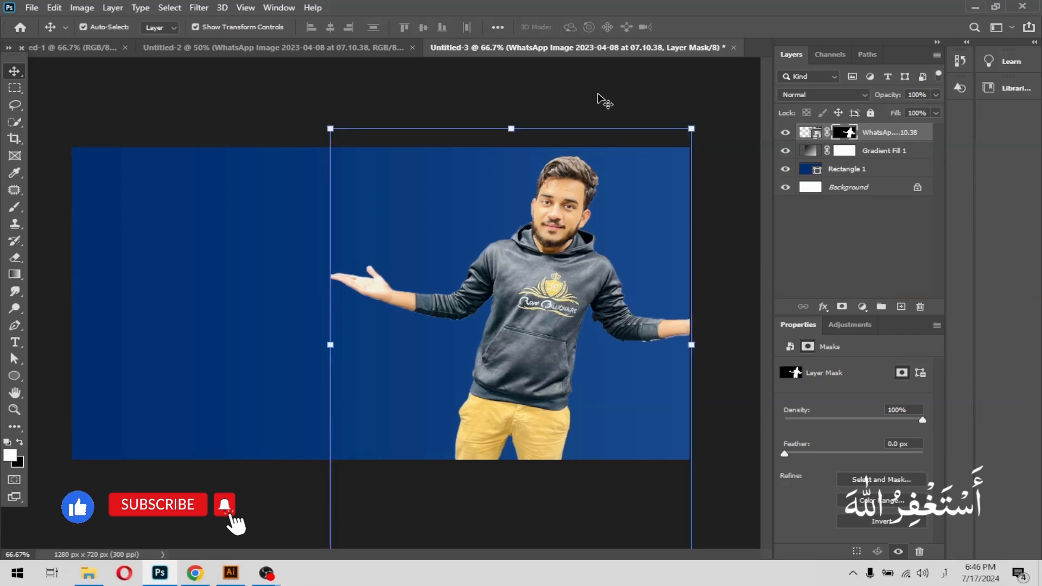
Add a Drop Shadow effect to the photo layer and set the shadow color to #7697c4
left_click(805, 132)
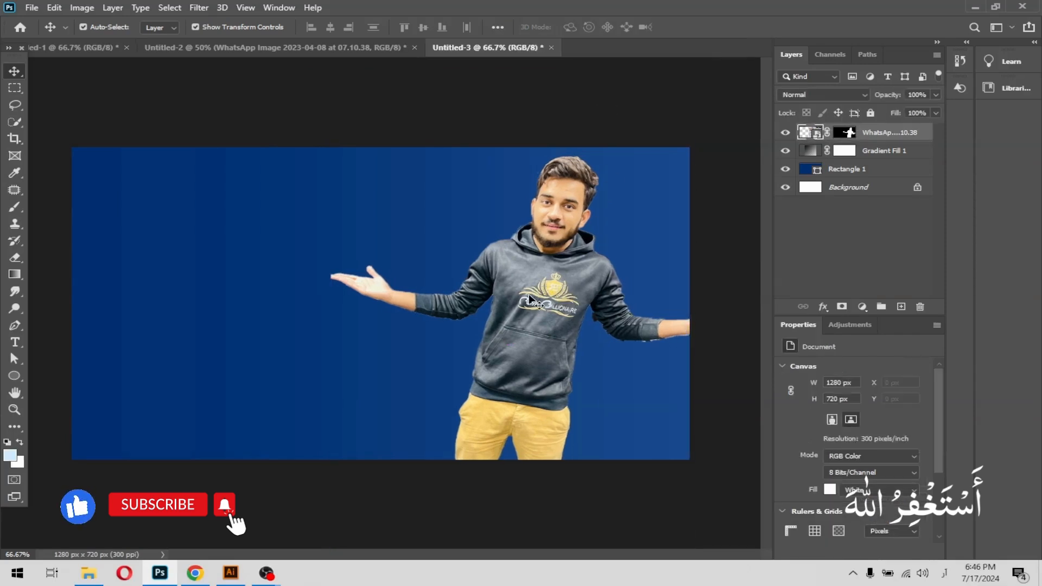
left_click(823, 307)
left_click(851, 440)
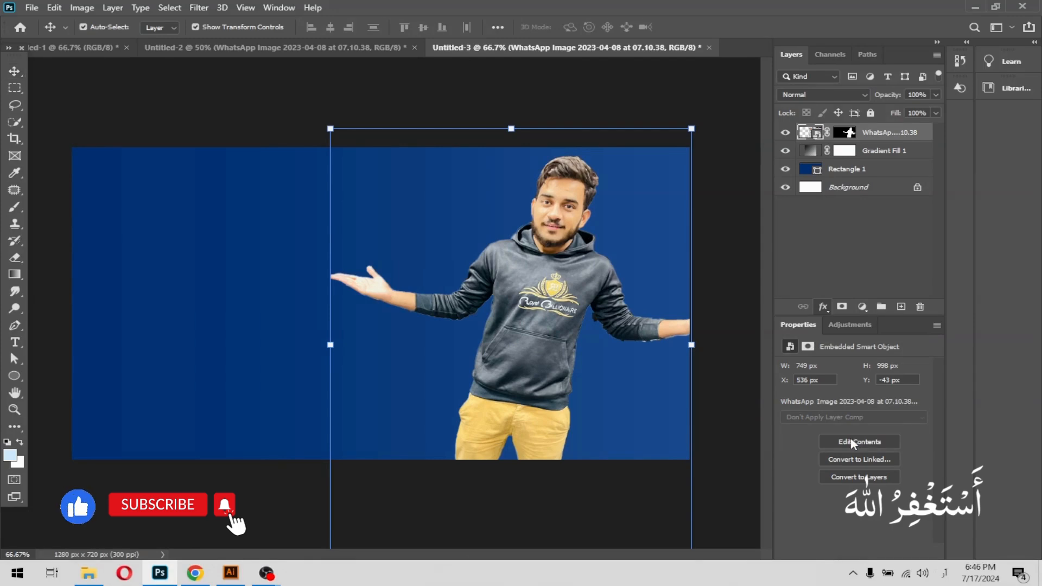
left_click_drag(565, 247, 718, 259)
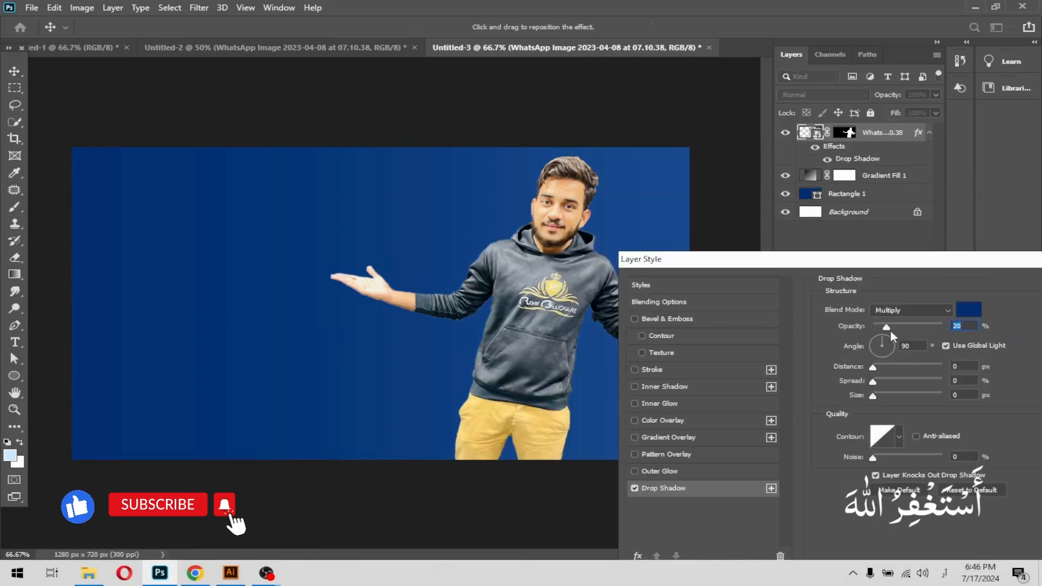
left_click(968, 309)
left_click(516, 373)
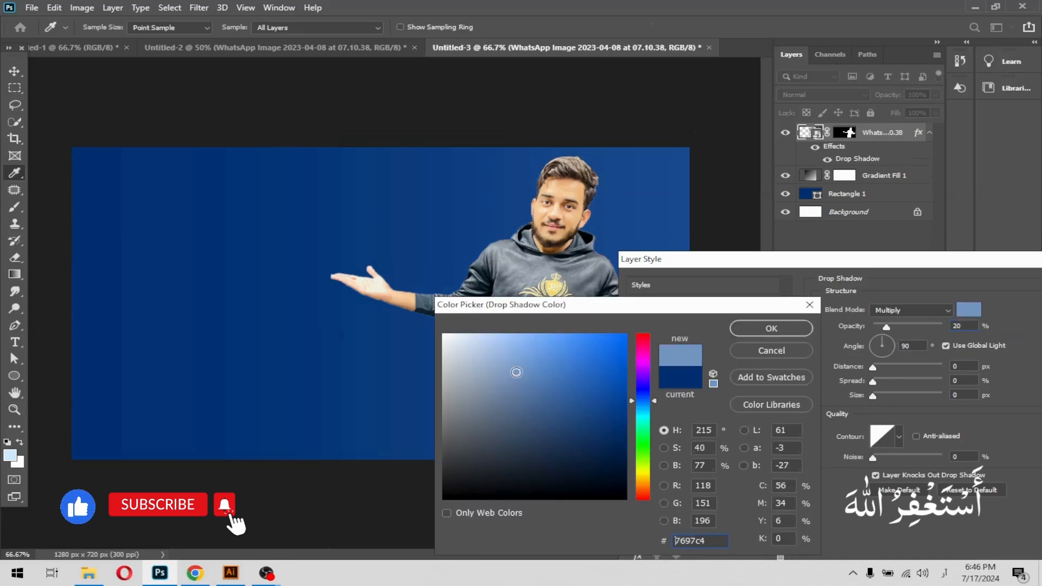
left_click(769, 332)
Set the drop shadow to 100% opacity, 6 px distance, 20% spread and 32 px size
left_click_drag(873, 367, 879, 372)
left_click_drag(901, 328, 944, 329)
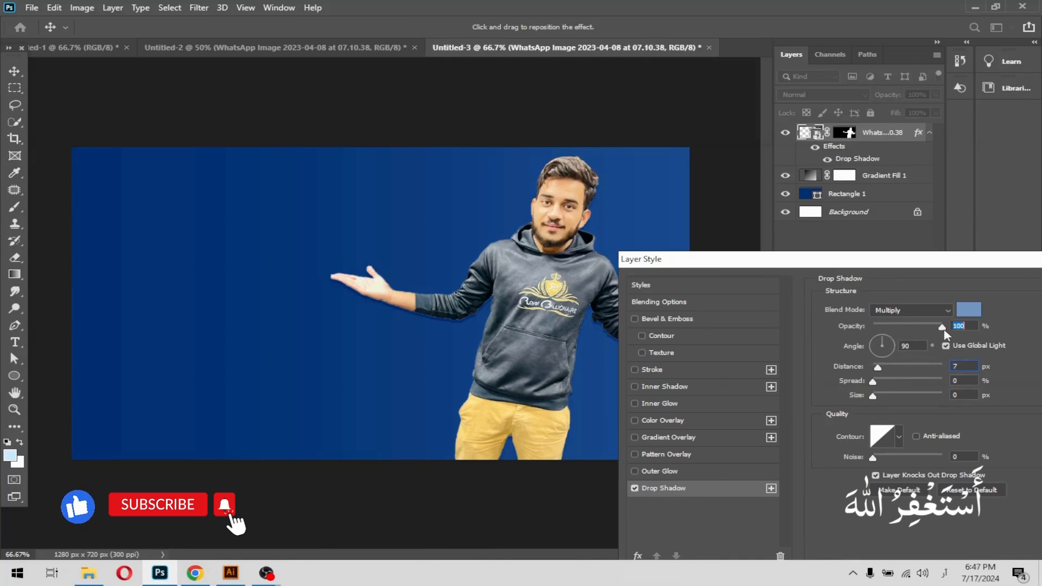
mouse_move(882, 381)
left_mouse_down()
mouse_move(881, 392)
mouse_move(886, 367)
mouse_move(877, 373)
mouse_move(894, 398)
mouse_move(883, 369)
mouse_move(877, 384)
mouse_move(898, 395)
mouse_move(883, 395)
mouse_move(880, 369)
mouse_move(890, 397)
left_mouse_up()
left_click(877, 394)
left_click(885, 381)
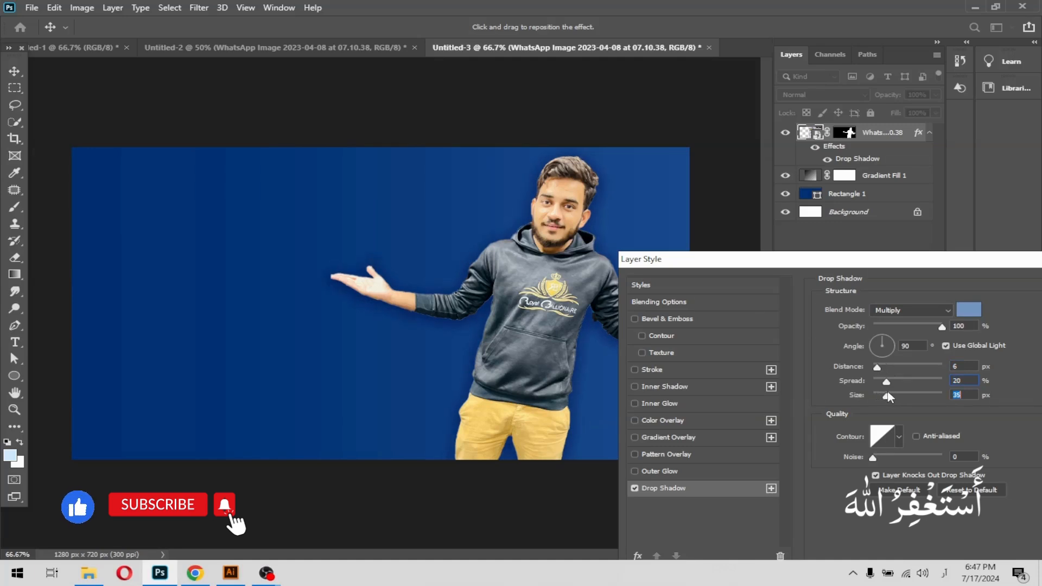
Try the shadow color #408af0 and then a pale yellow sampled from the hoodie's emblem
left_click(970, 310)
left_click(578, 344)
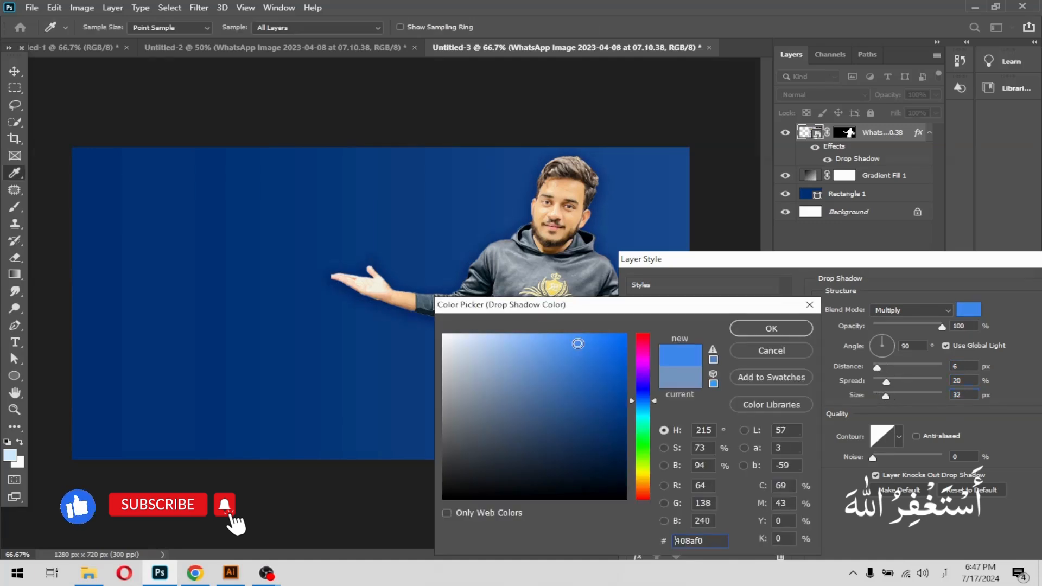
left_click(552, 285)
left_click(758, 331)
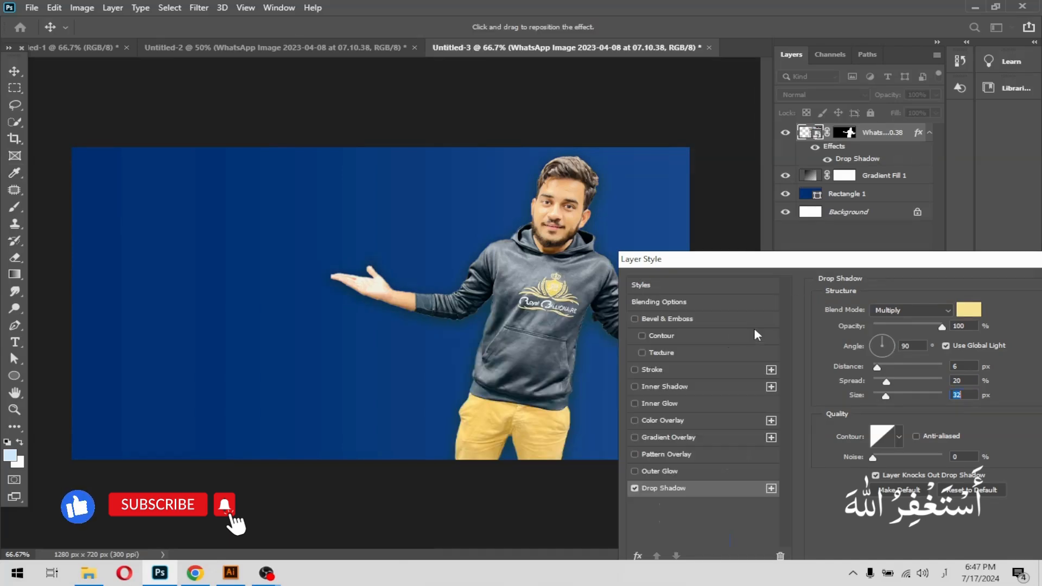
Set the drop shadow color to white (#ffffff)
left_click(969, 309)
left_click(626, 335)
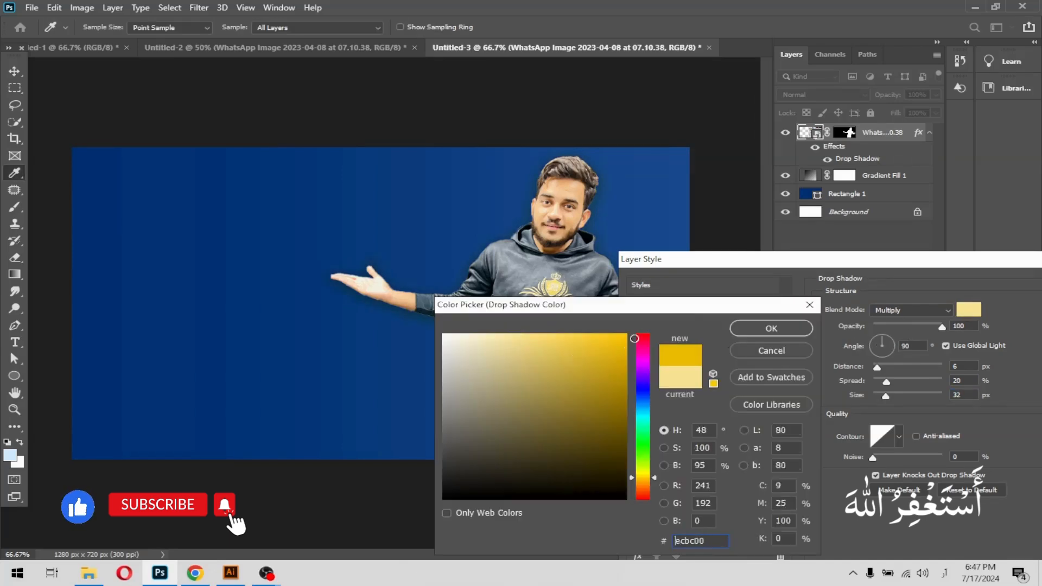
left_click_drag(465, 339, 426, 326)
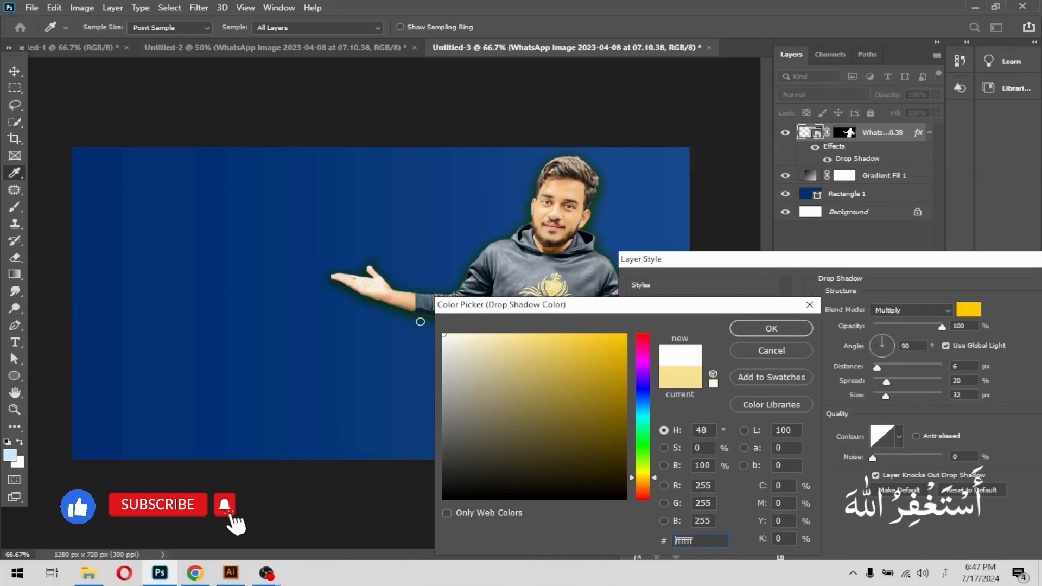
left_click(762, 327)
Set the drop shadow's distance to 5 px, spread to 11% and blend mode to Normal
mouse_move(877, 367)
left_mouse_down()
mouse_move(857, 365)
mouse_move(897, 365)
mouse_move(880, 381)
left_mouse_up()
left_click(946, 310)
left_click(890, 245)
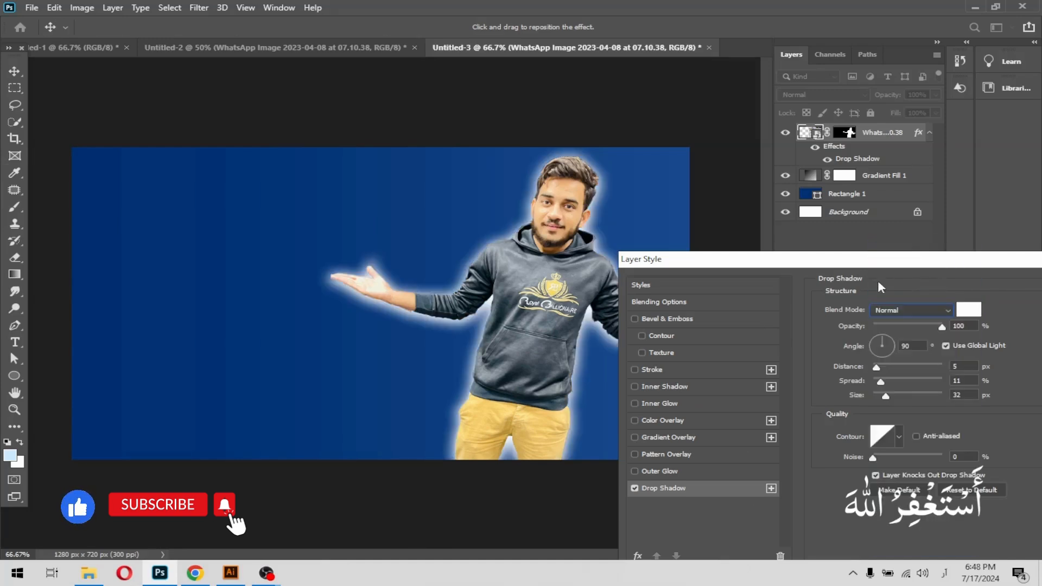
Set the shadow's distance to 2 px, spread to 5%, size to 10 px and opacity to 76%, and apply the layer style
mouse_move(942, 326)
left_mouse_down()
mouse_move(904, 327)
mouse_move(951, 330)
left_mouse_up()
mouse_move(876, 368)
left_mouse_down()
mouse_move(878, 382)
mouse_move(868, 383)
mouse_move(879, 395)
mouse_move(877, 380)
left_mouse_up()
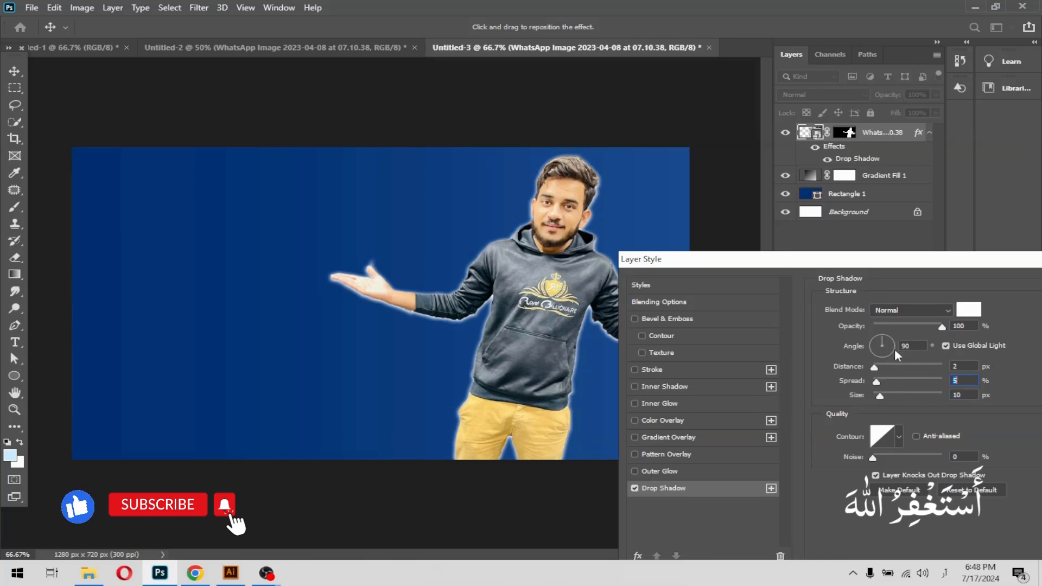
left_click_drag(942, 327, 927, 329)
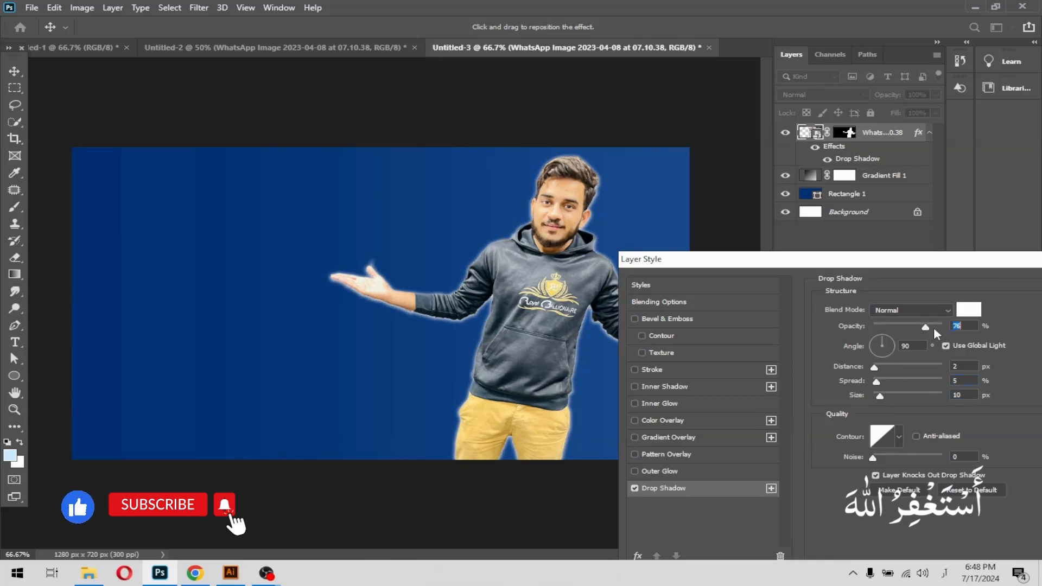
left_click_drag(969, 264, 798, 265)
left_click(958, 285)
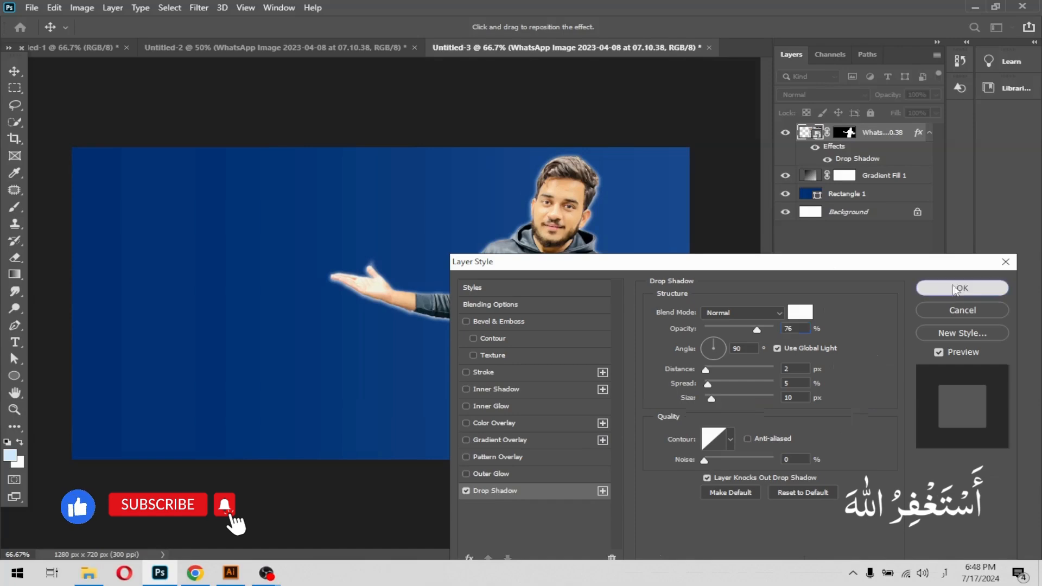
Draw a rectangle about 462 x 110 px in the empty area beside the man's open hand
left_click(211, 509)
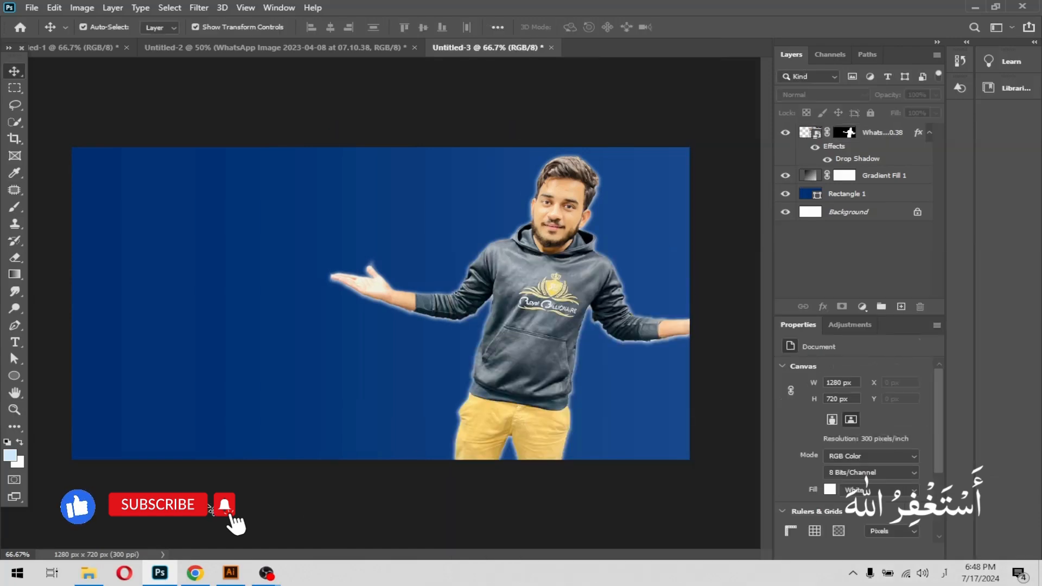
mouse_move(100, 580)
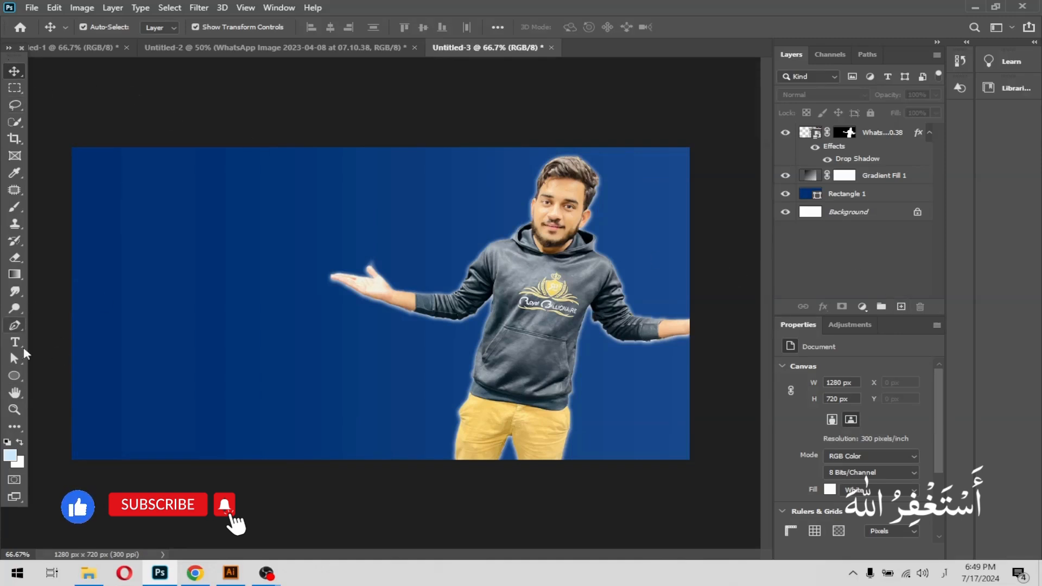
left_click(16, 377)
right_click(14, 376)
left_click(65, 374)
left_click_drag(101, 247, 324, 294)
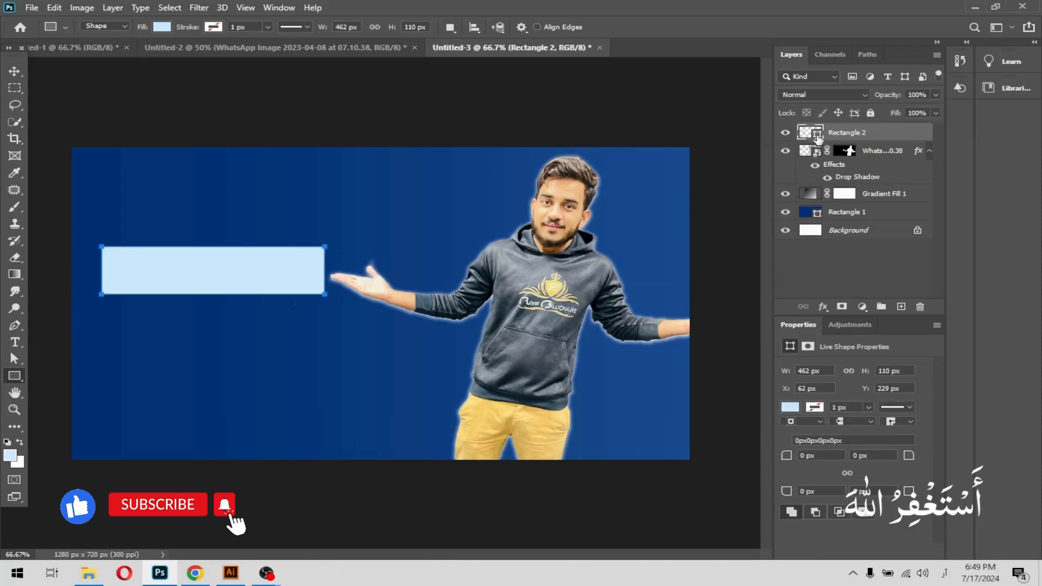
Try the blue #114285 sampled from the background as the new rectangle's fill color
double_click(817, 138)
left_click(487, 249)
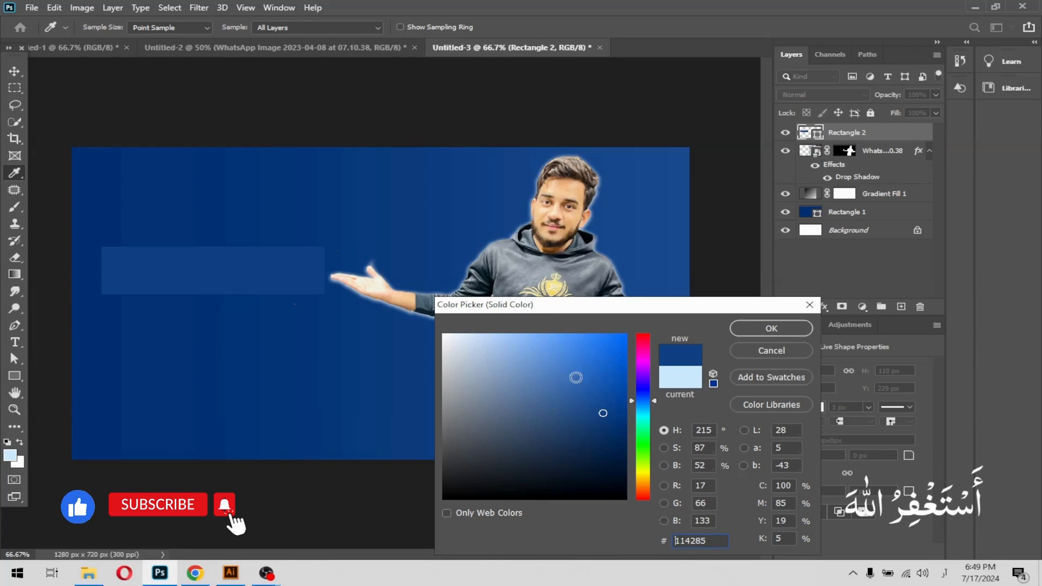
left_click(783, 354)
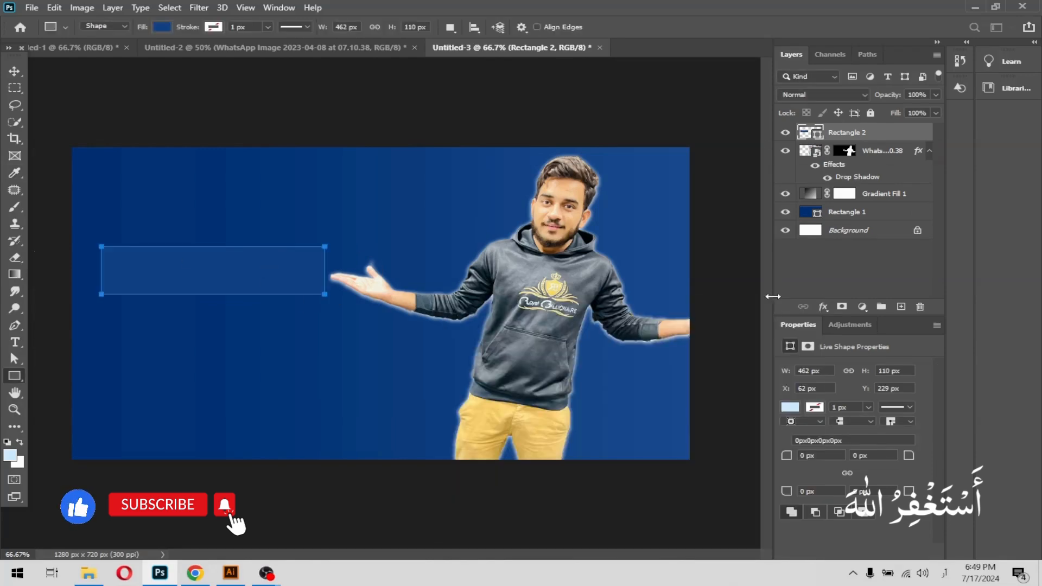
Try a white fill on the full-canvas background rectangle and undo it
left_click(818, 217)
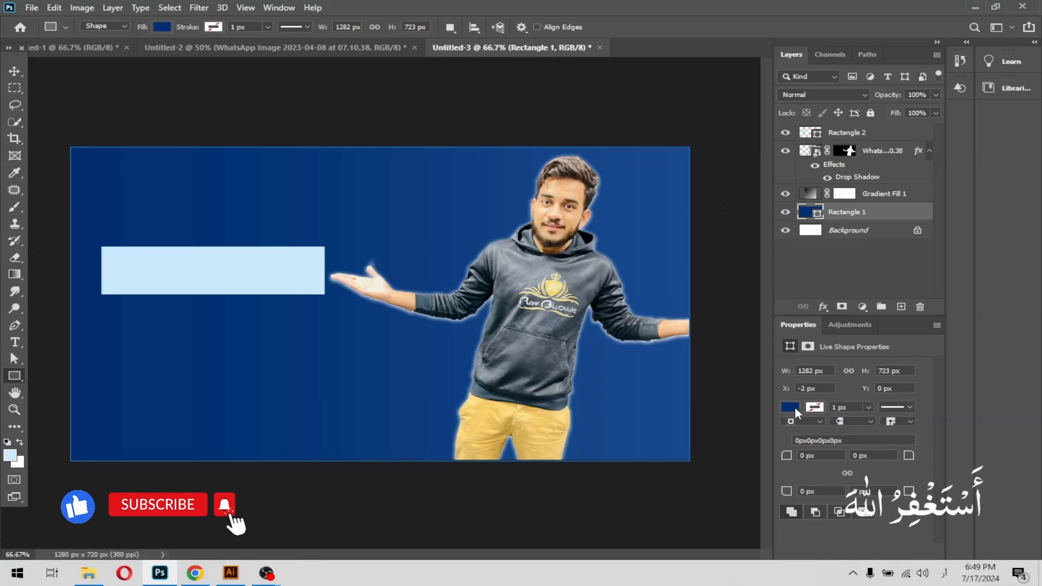
left_click(793, 408)
left_click(791, 408)
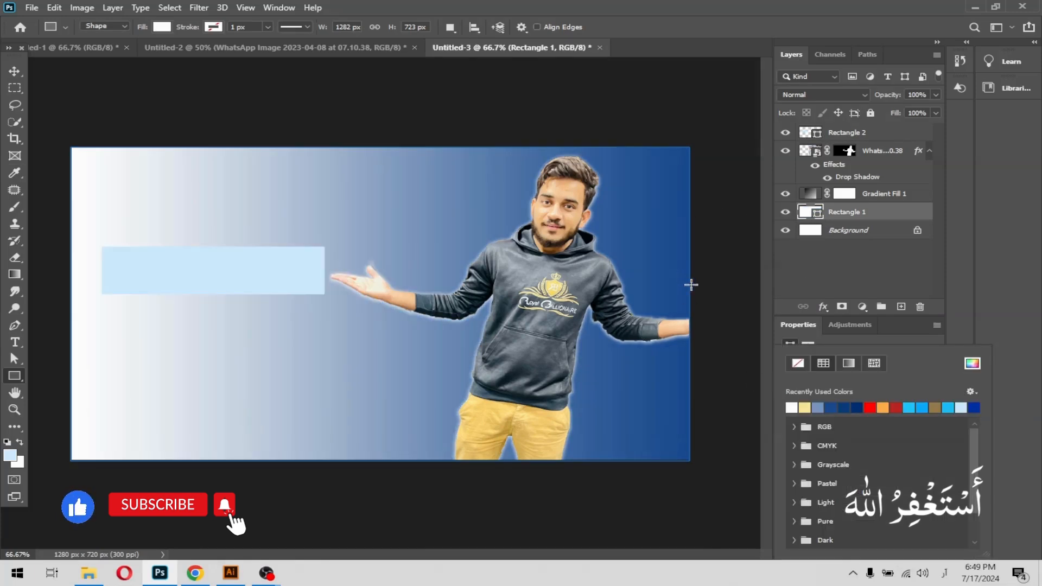
left_click(14, 72)
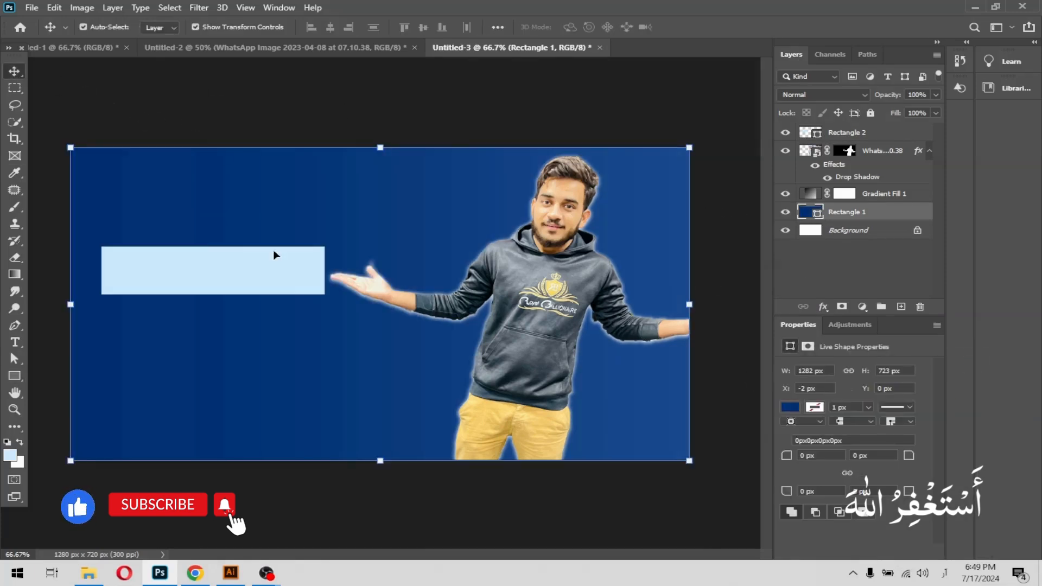
Fill the small rectangle with white and try the sampled background blue #0b3c7f on it
left_click(272, 269)
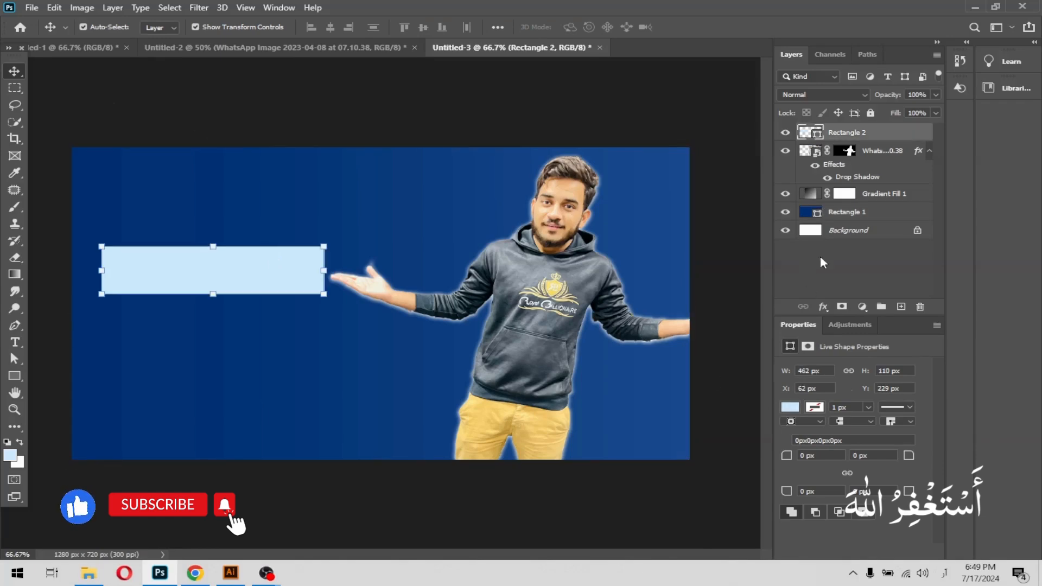
left_click(792, 410)
left_click(794, 407)
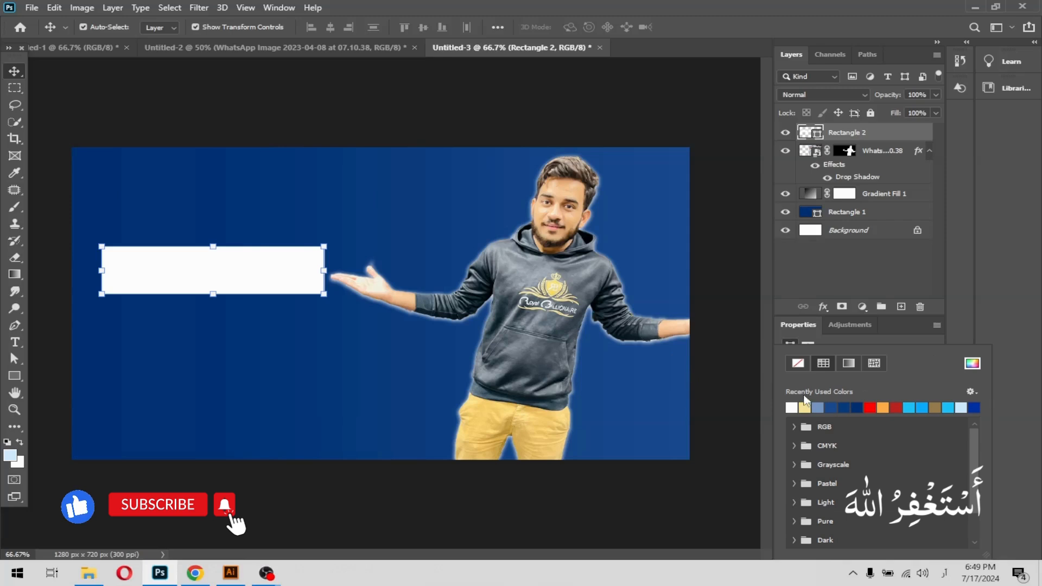
left_click(972, 364)
left_click(361, 356)
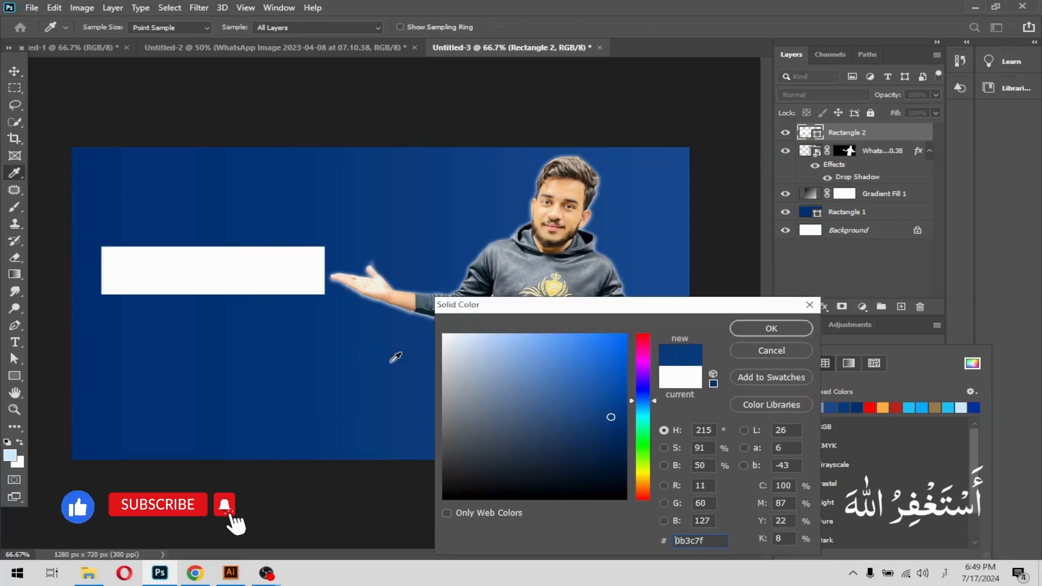
left_click(791, 332)
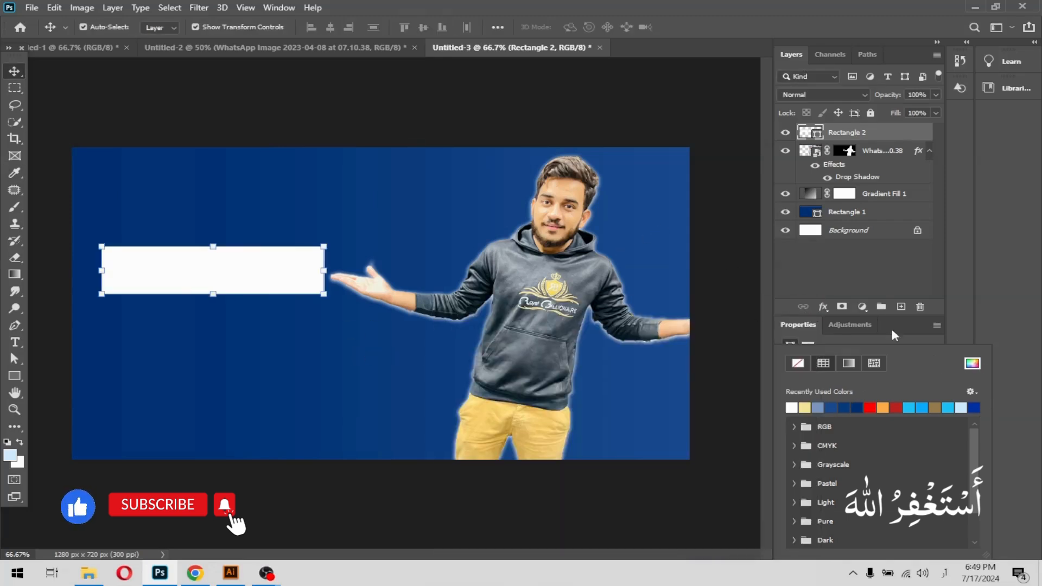
Try adding a linear gradient fill layer above the white rectangle
left_click(861, 306)
left_click(867, 327)
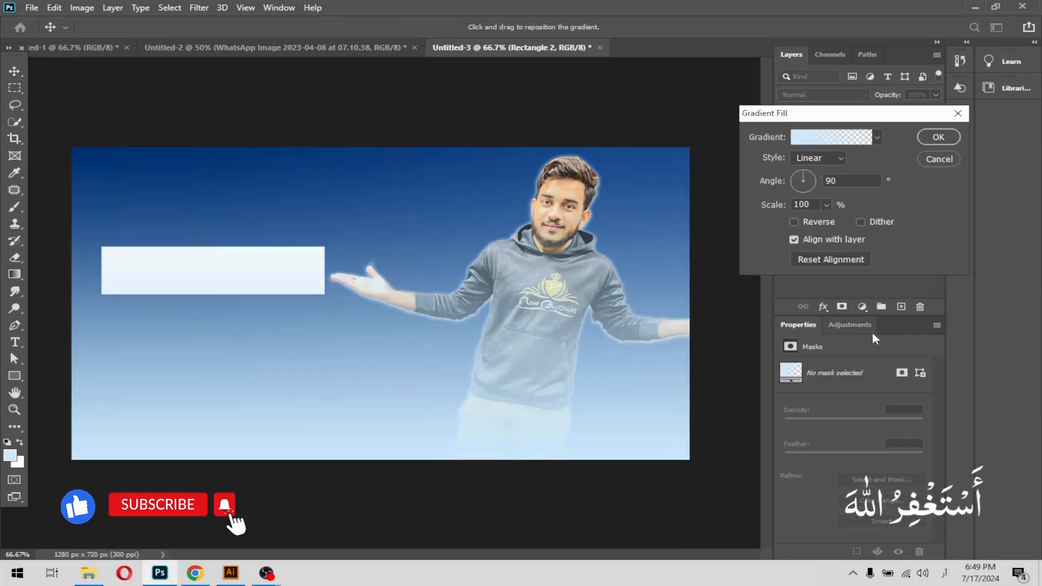
left_click(939, 157)
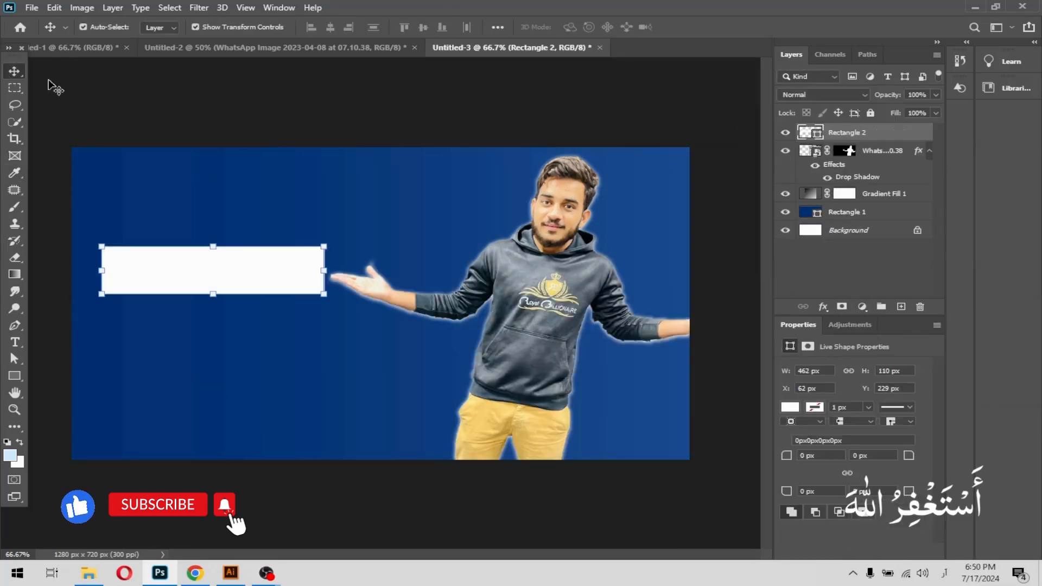
Try a gradient overlay on the white rectangle, and delete the rectangle
left_click(197, 309)
left_click(187, 284)
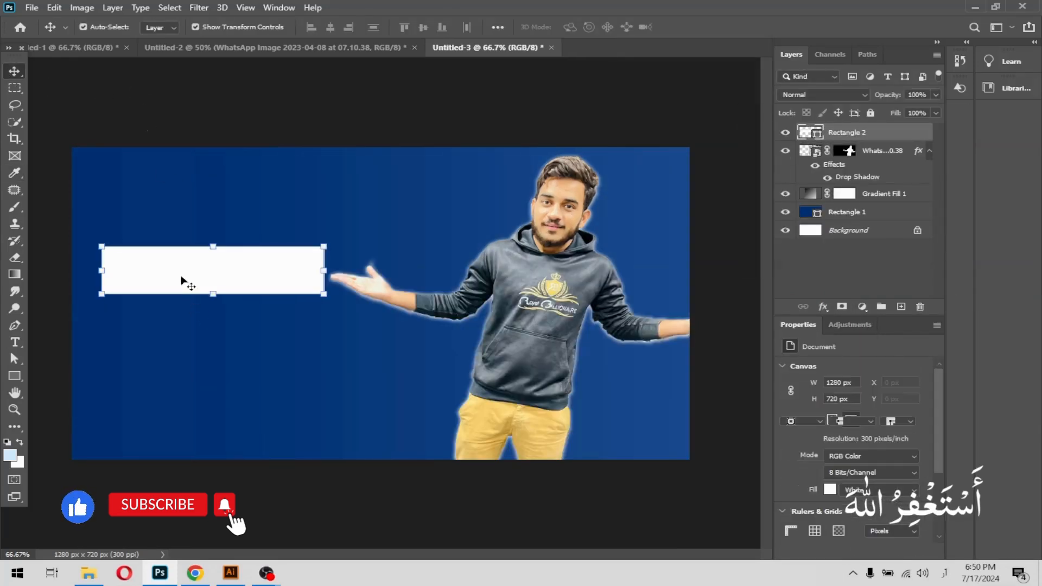
left_click(823, 307)
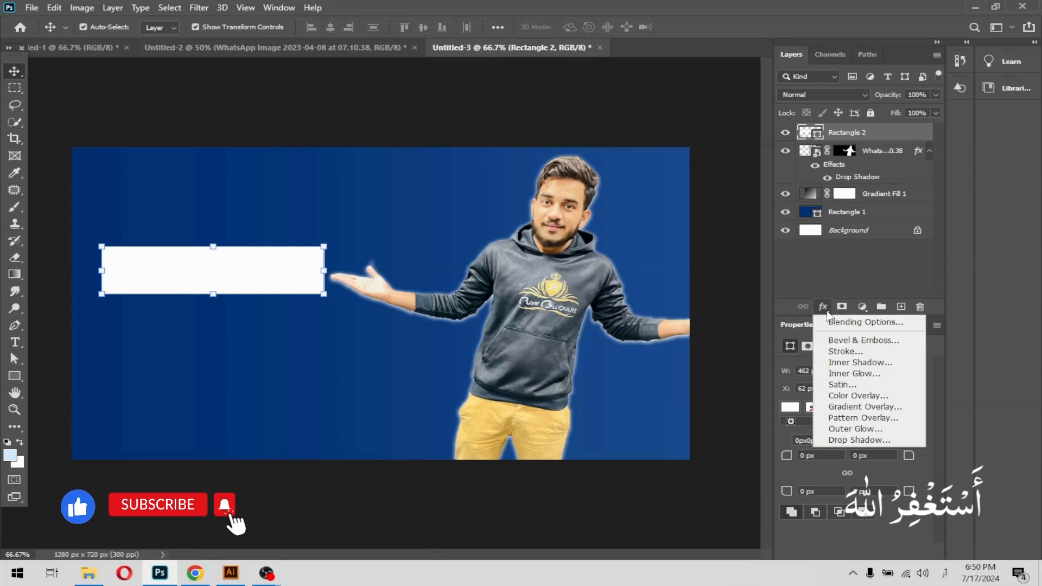
left_click(868, 408)
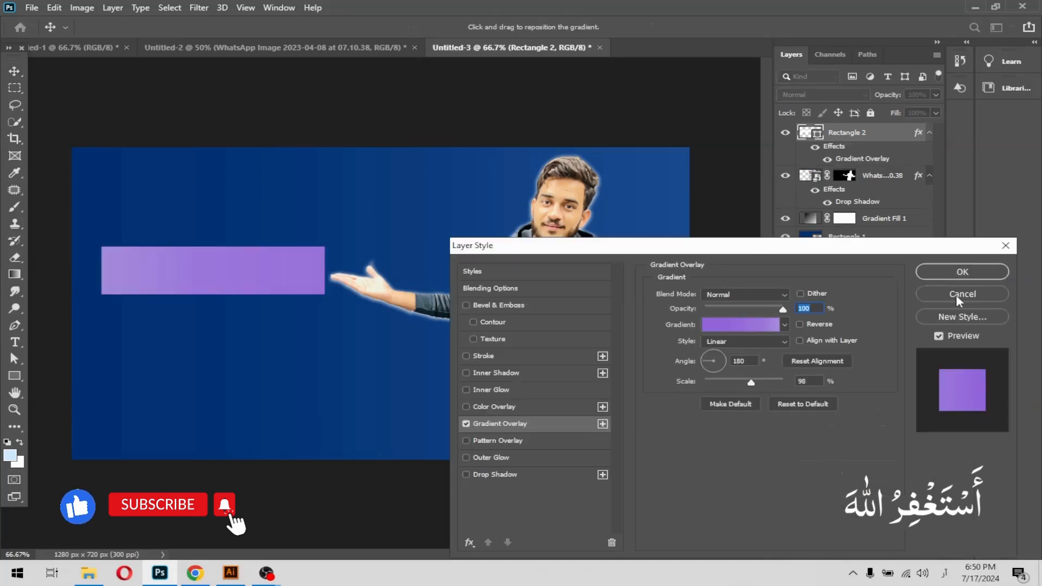
left_click(955, 294)
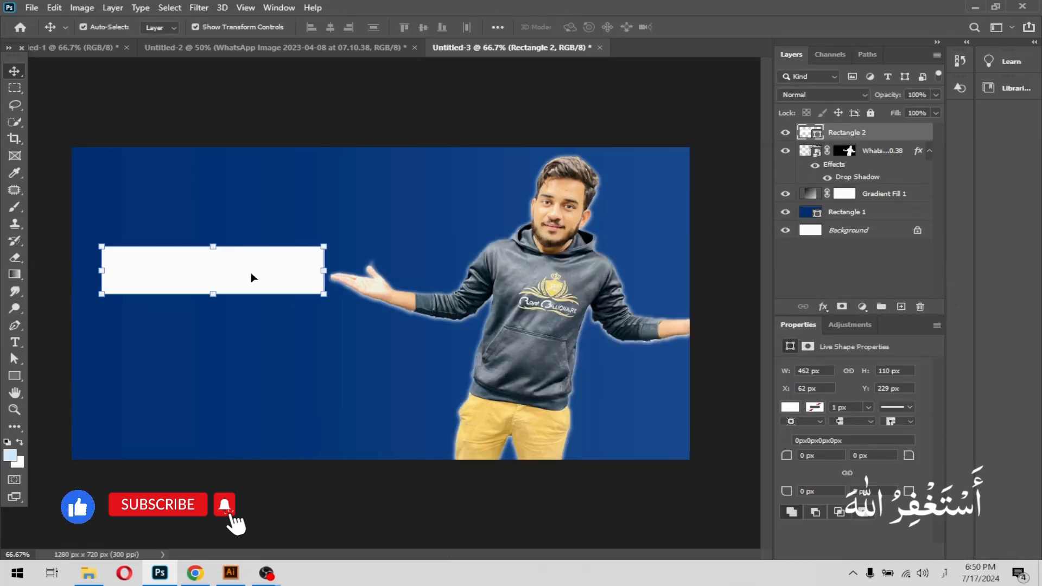
key("Delete")
left_click(190, 136)
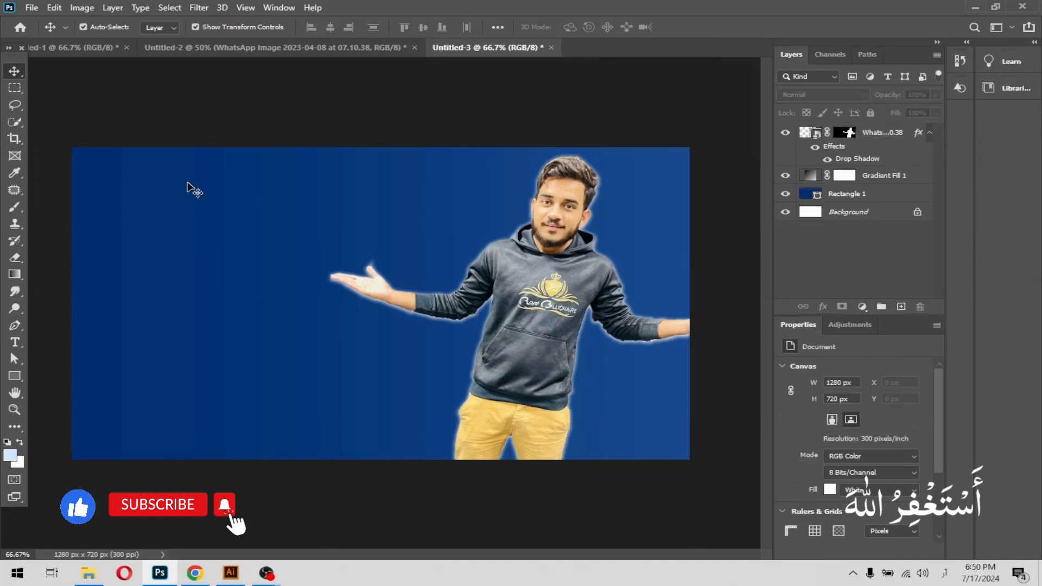
Switch the keyboard input to English and add the text AMAZING in the empty area above the man's open hand
left_click(14, 342)
left_click(154, 249)
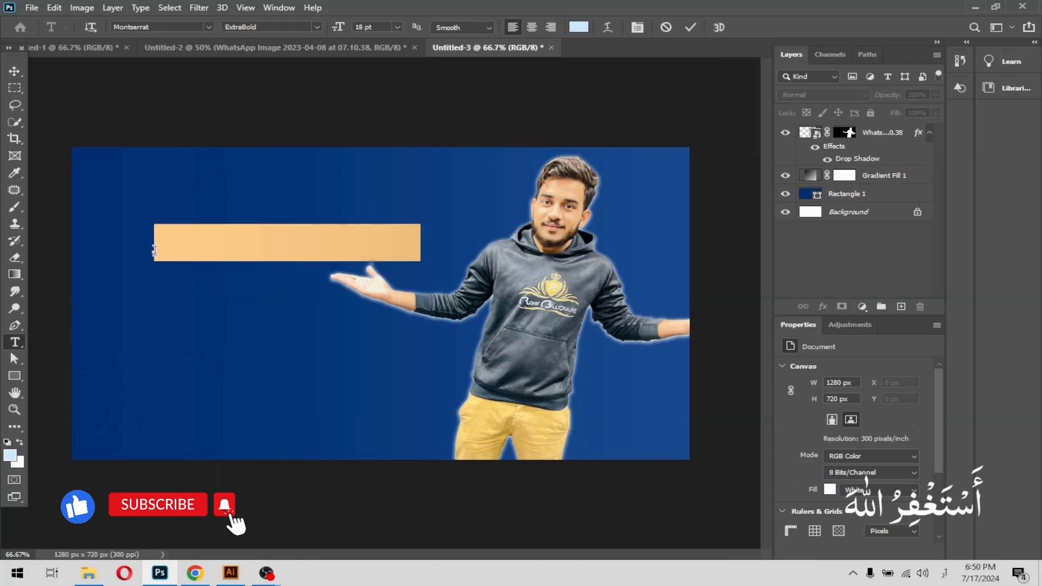
key("BackSpace")
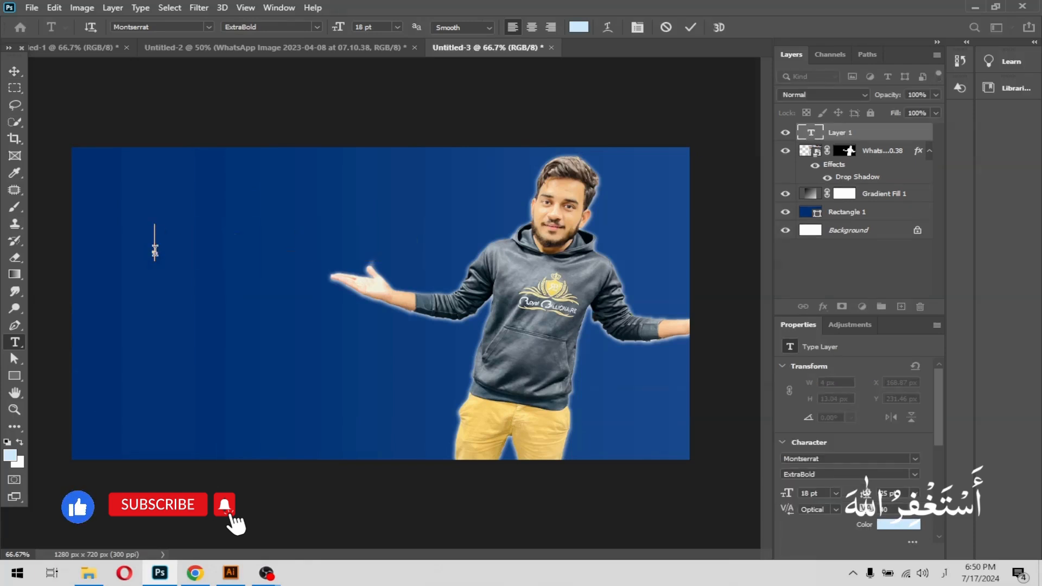
key("BackSpace")
left_click(944, 572)
left_click(924, 465)
type("AMAZI")
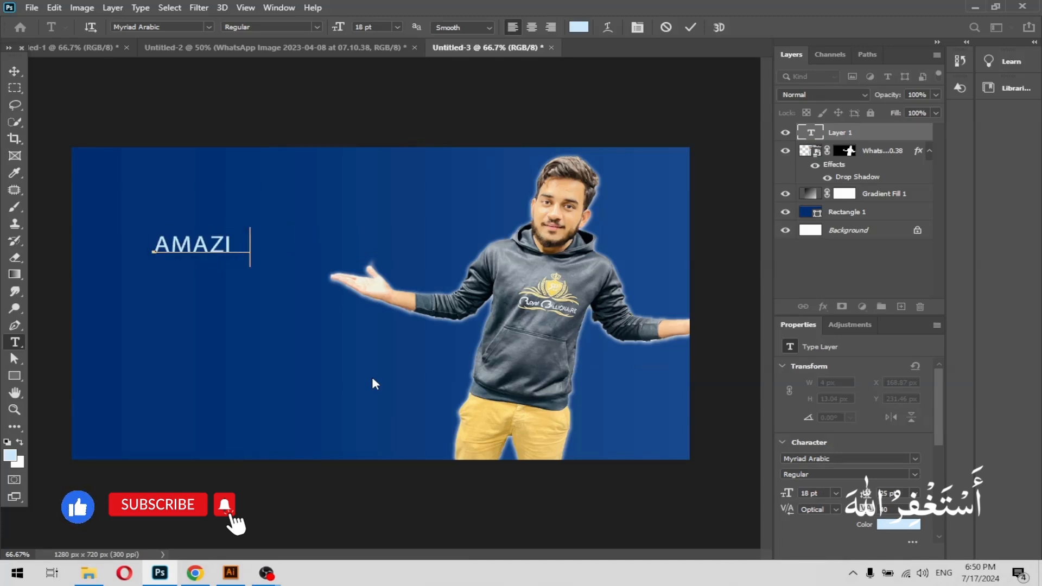
type("NG")
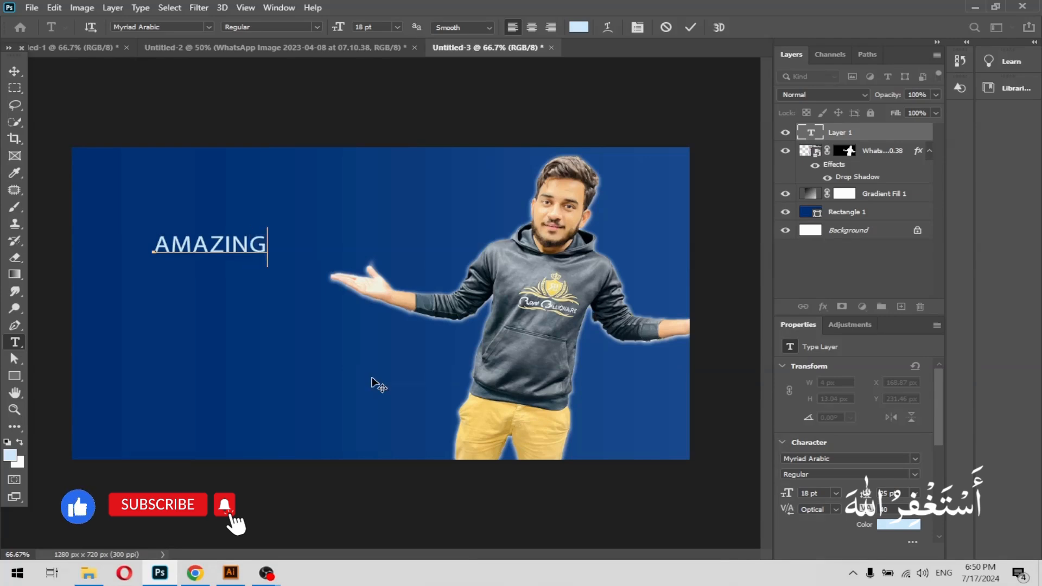
left_click(18, 71)
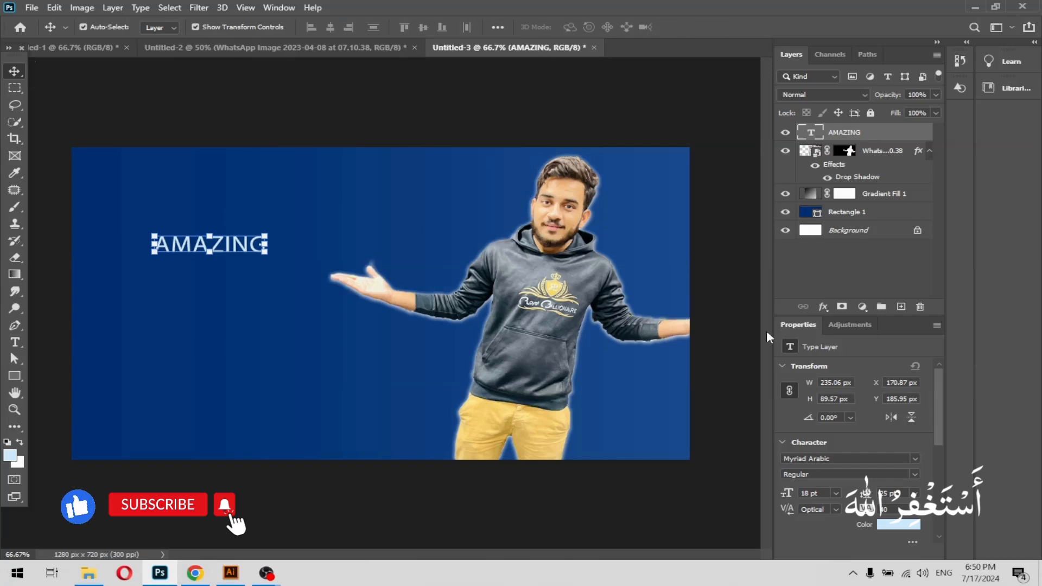
Browse the font list and set the AMAZING text's font to Poplar Std
left_click(914, 458)
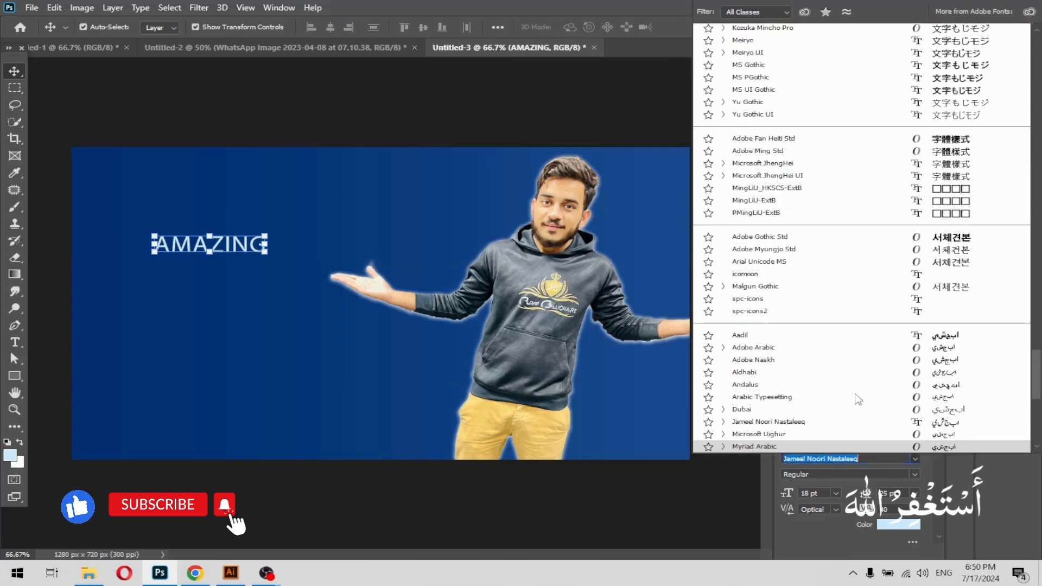
scroll(897, 199, "up", 5)
scroll(898, 203, "up", 5)
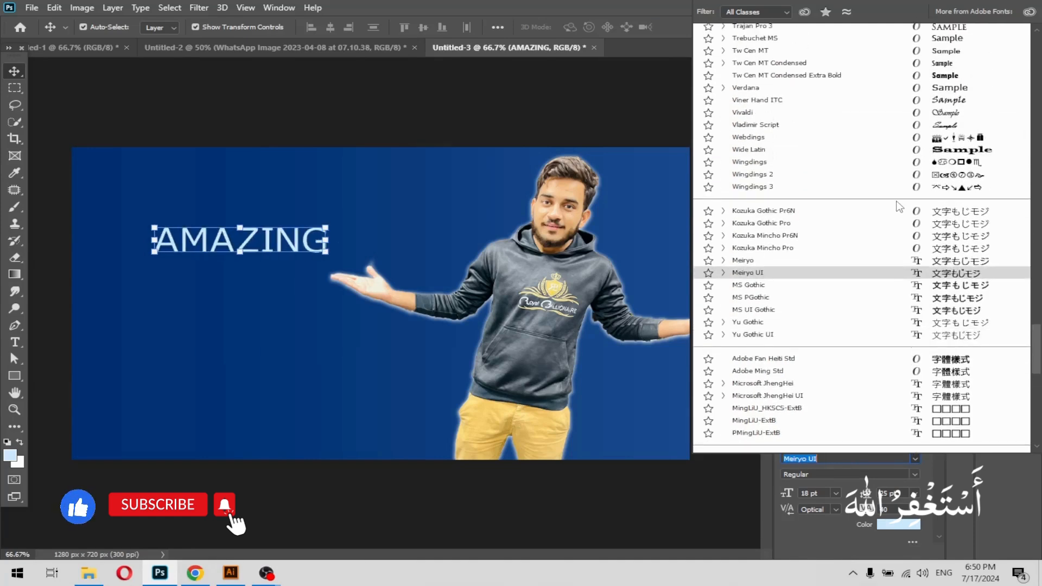
scroll(898, 205, "up", 1)
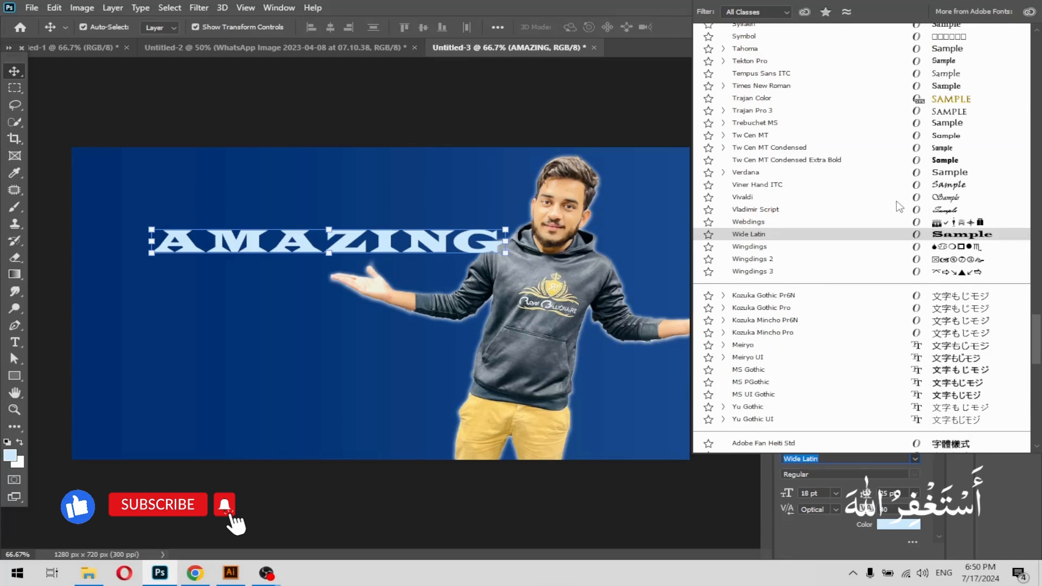
scroll(899, 206, "up", 2)
scroll(916, 198, "up", 6)
scroll(924, 129, "up", 2)
scroll(938, 159, "up", 6)
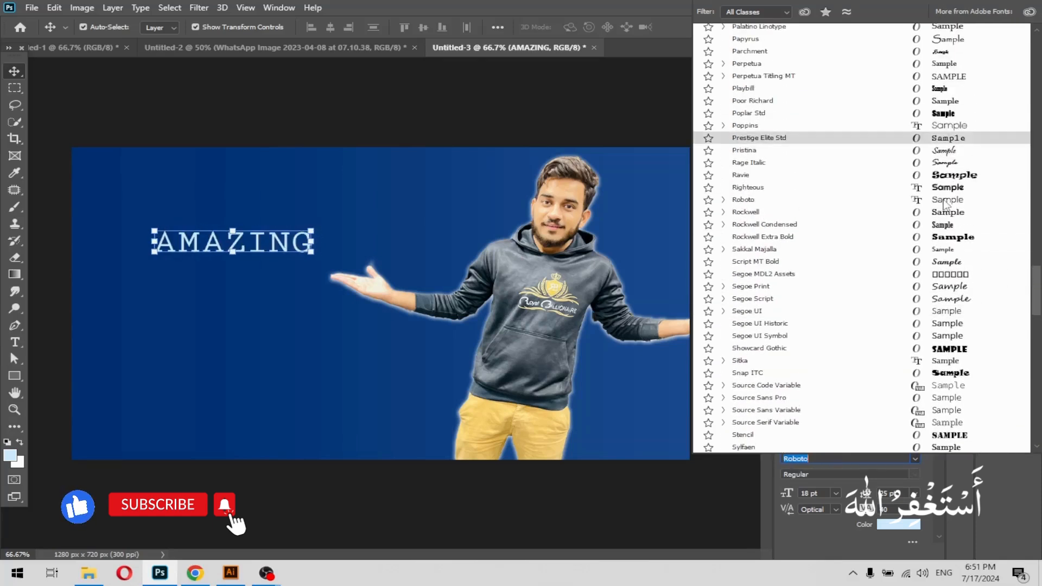
left_click(937, 114)
Enlarge the AMAZING text to a font size of 43 pt
key("Up")
key("Up")
key("Up")
key("Up")
key("Up")
key("Up")
key("Up")
key("Up")
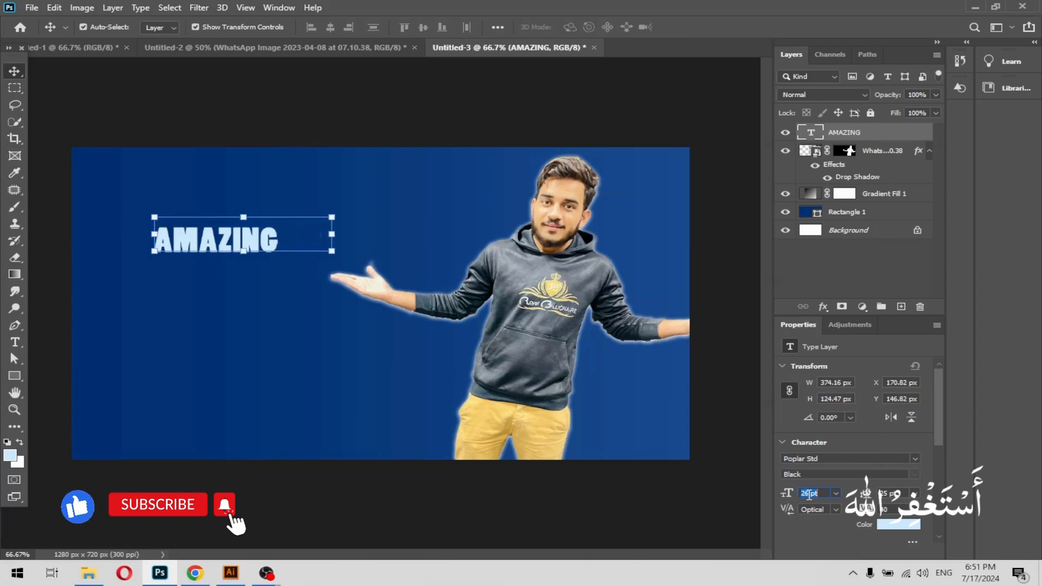
key("Up")
key("Up")
key("Up")
key("Up")
key("Up")
key("Up")
key("Up")
key("Up")
key("Up")
key("Up")
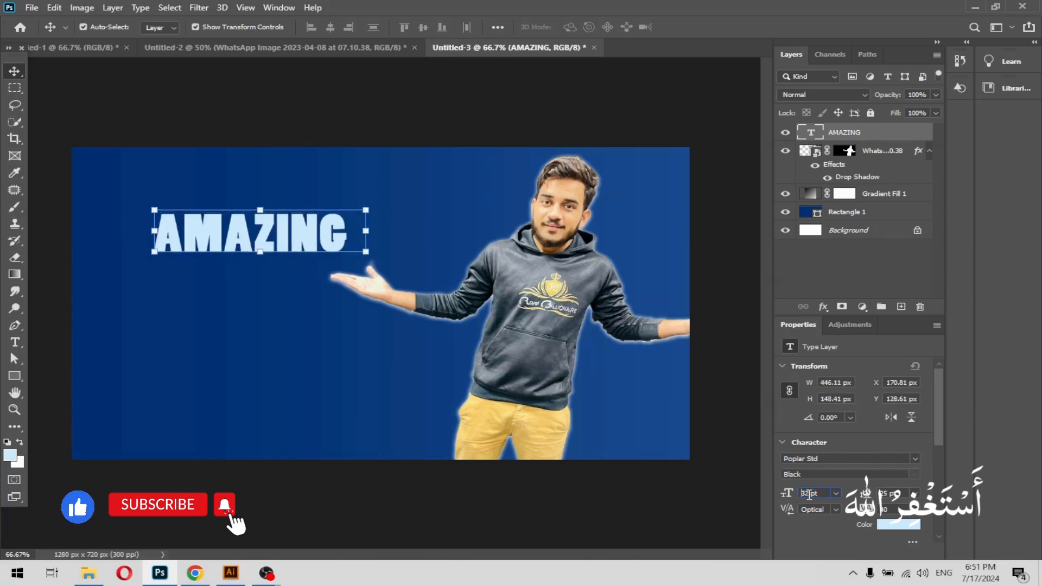
key("Up")
key("Up")
key("Up")
key("Up")
key("Up")
key("Up")
key("Up")
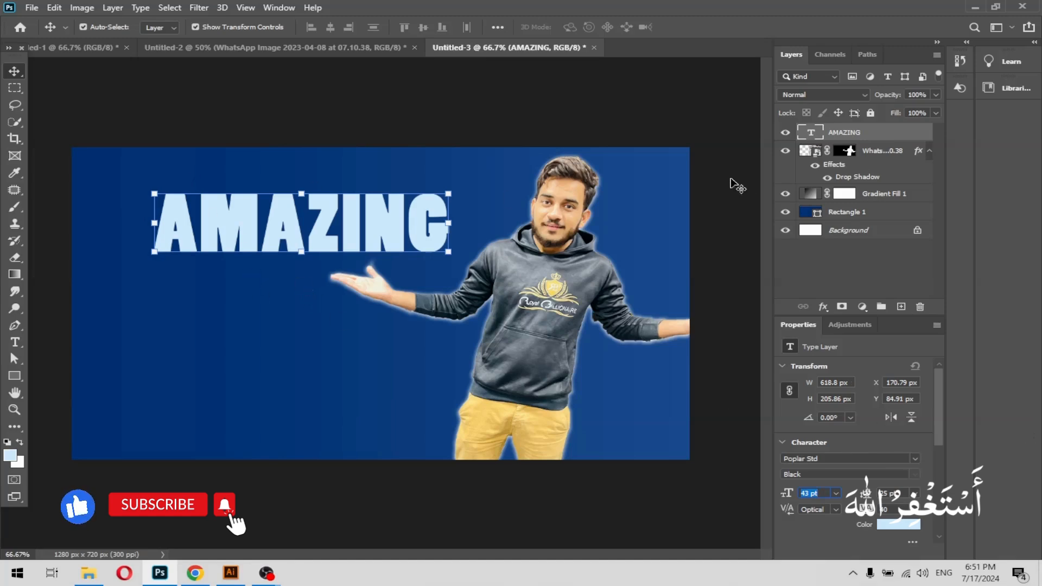
Change the AMAZING text's font to Montserrat Black
left_click(856, 456)
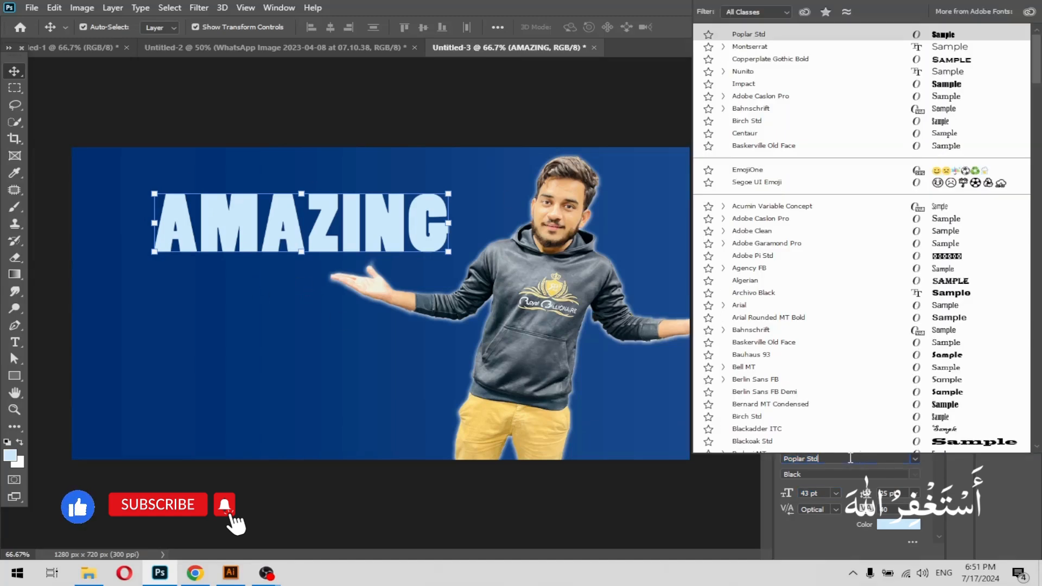
type("mon")
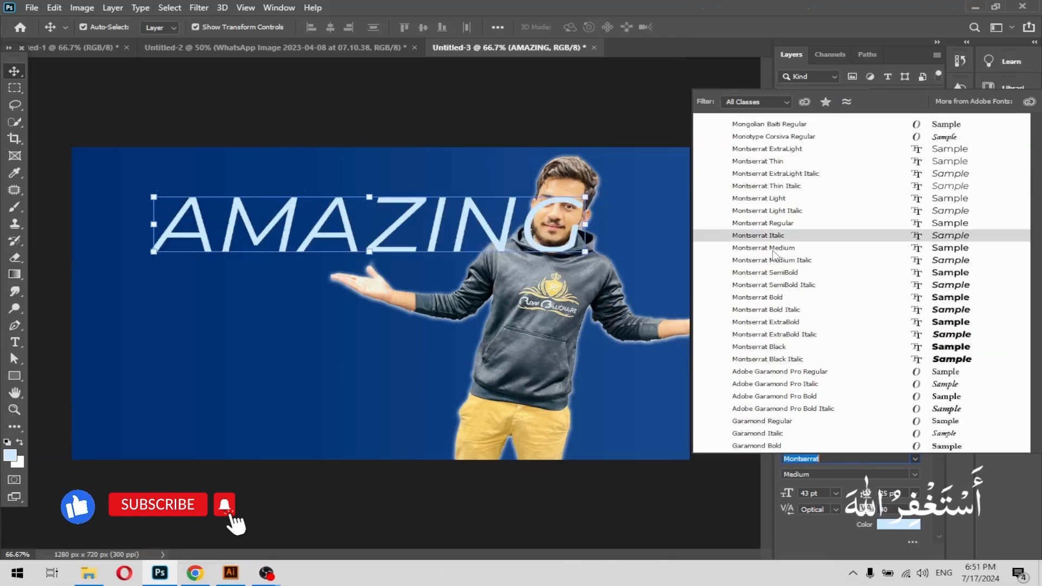
left_click(770, 348)
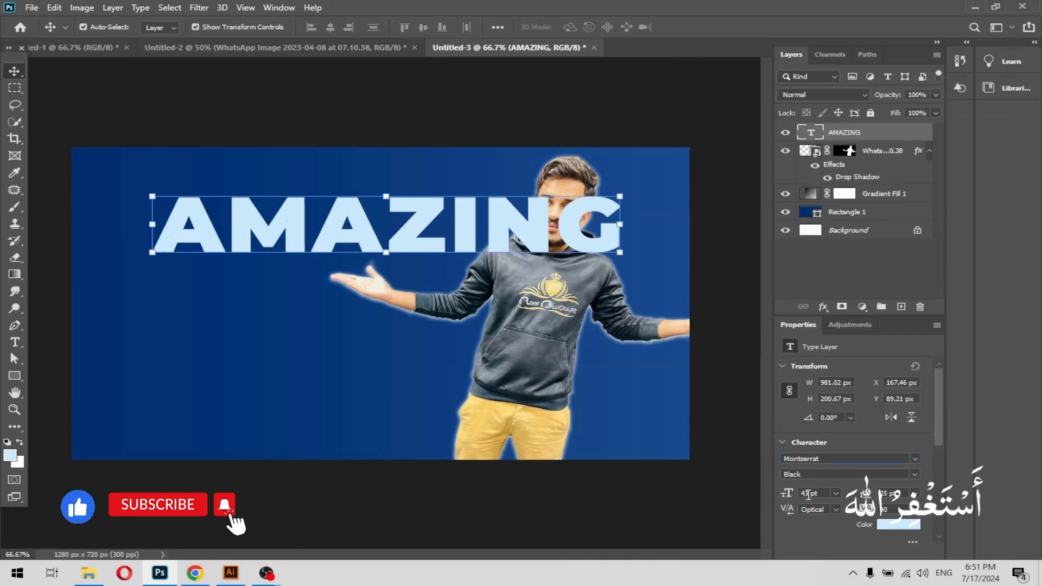
Set the text size to 30 pt and move AMAZING to the canvas's upper-left area, at about X 56 px, Y 68 px
key("Return")
left_click_drag(423, 245, 369, 219)
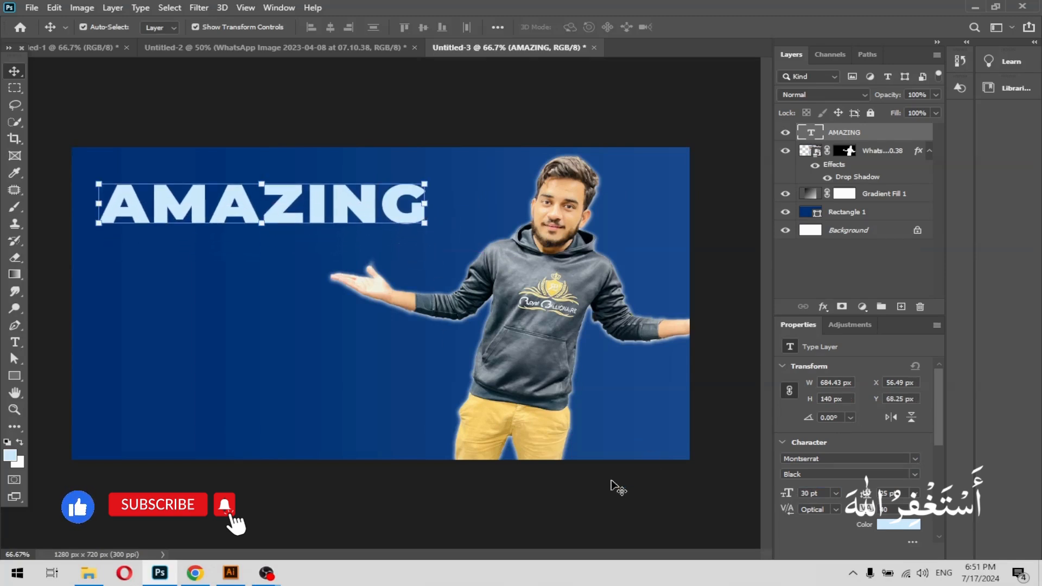
Nudge the AMAZING text down to about Y 69 px and change its colour to white, ffffff
left_click_drag(319, 211, 319, 213)
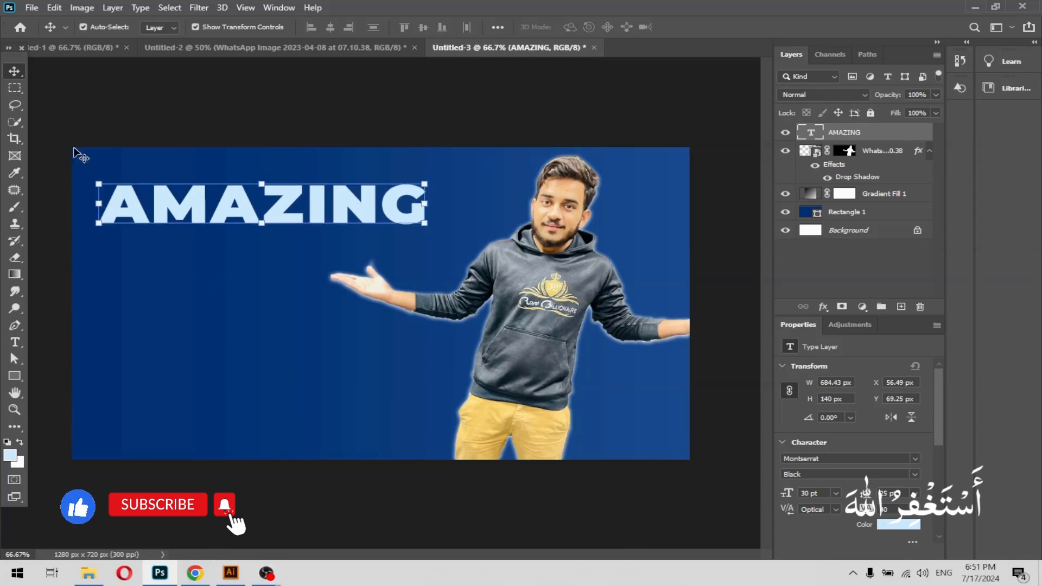
left_click(895, 526)
type("ffffff")
left_click(781, 327)
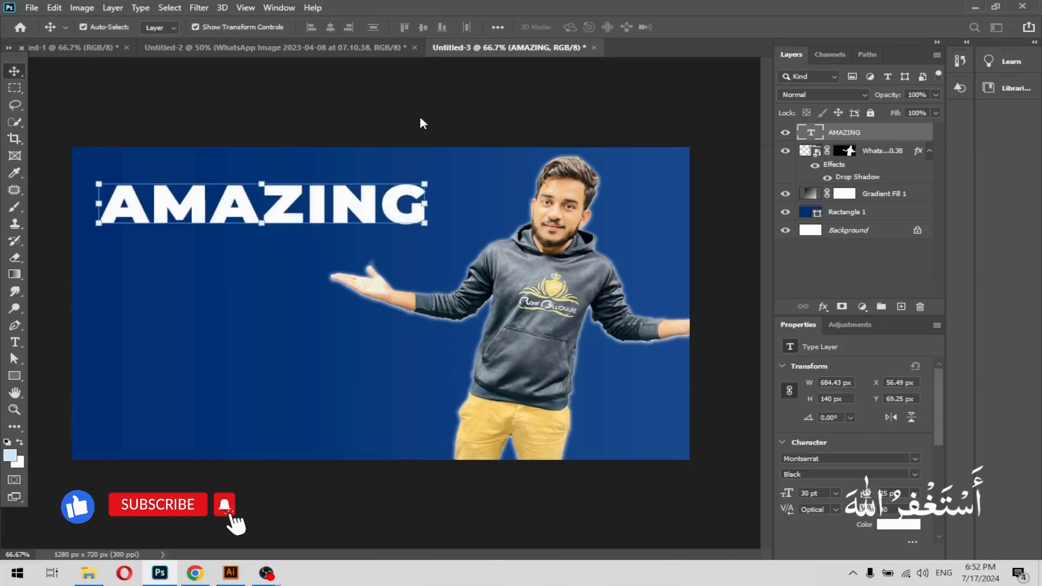
left_click(435, 128)
Duplicate the AMAZING text directly beneath itself and change the copy's wording to YOUTUBE
left_click(193, 224)
left_click_drag(198, 214, 195, 262)
double_click(128, 253)
key("BackSpace")
type("YOU")
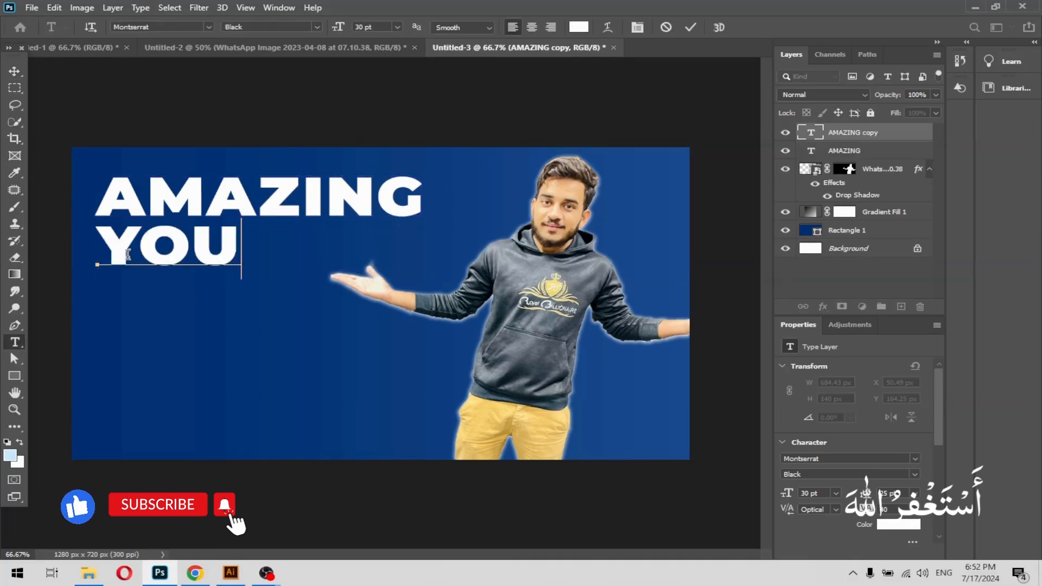
type("TUBE")
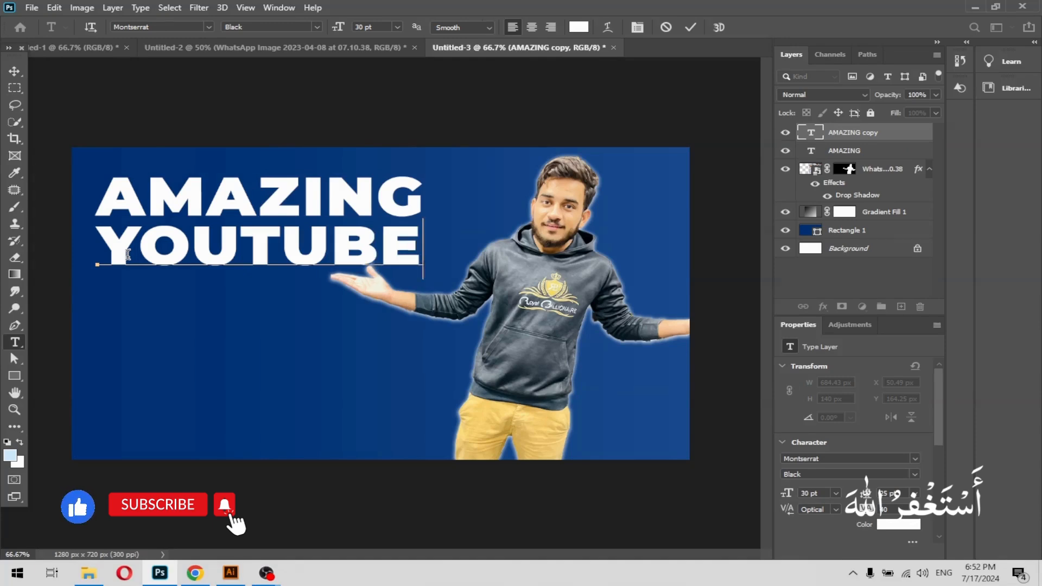
left_click(14, 71)
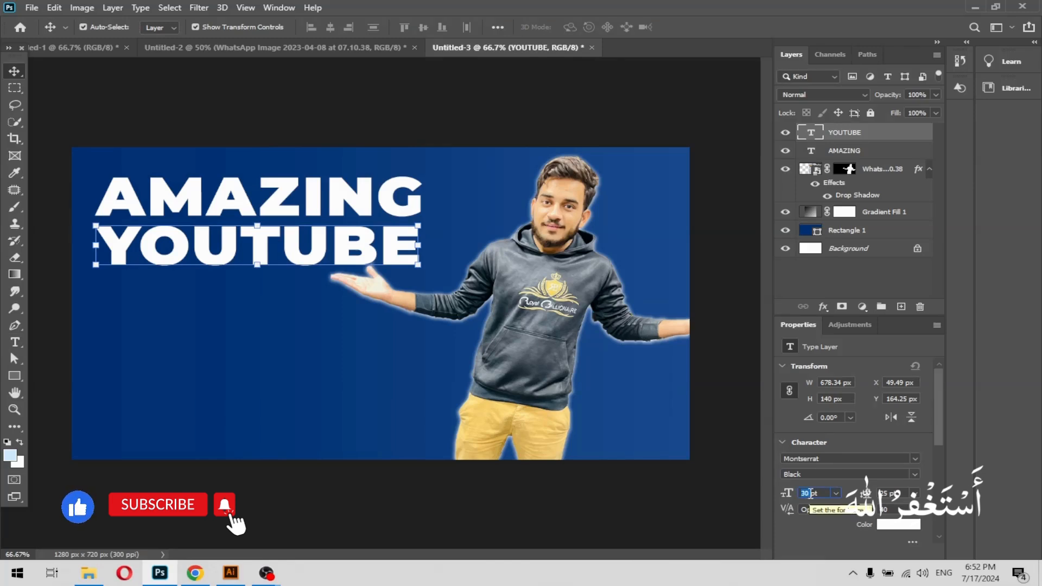
Set the YOUTUBE text to 28 pt and change its colour to bright yellow
type("28")
key("Return")
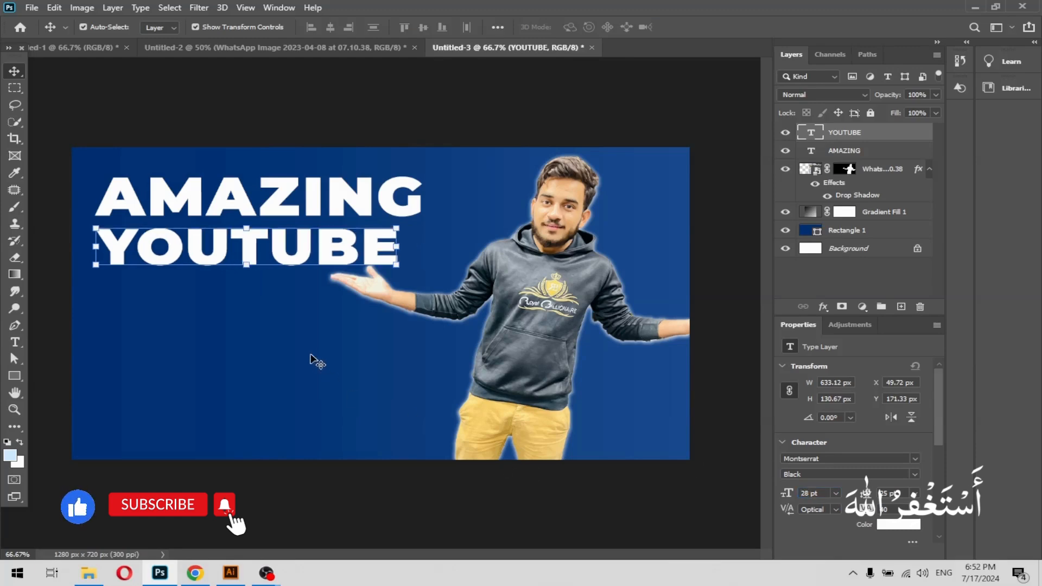
left_click(898, 524)
left_click_drag(532, 377, 662, 310)
left_click_drag(643, 479, 643, 472)
left_click(771, 329)
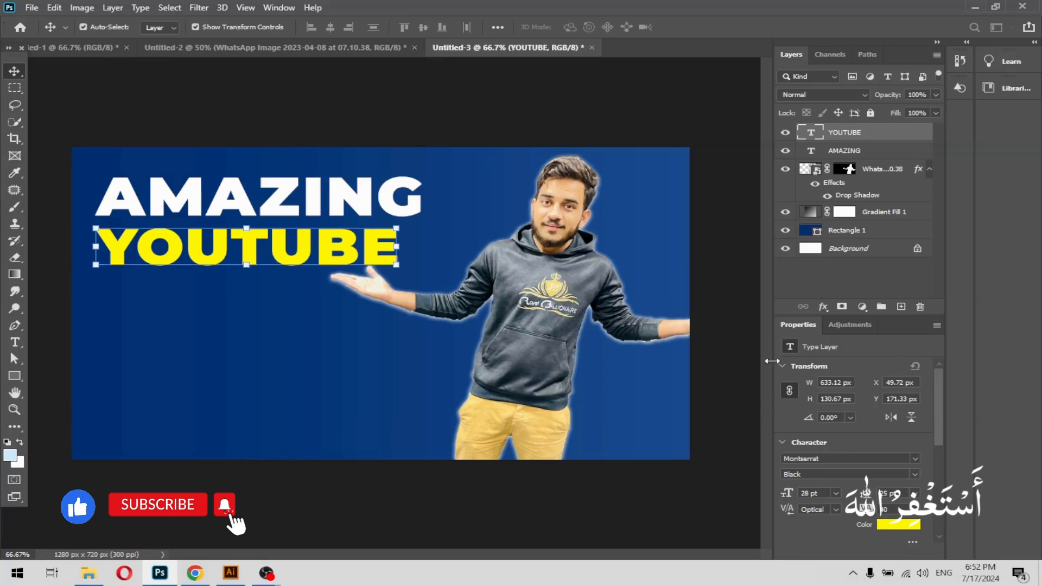
left_click(52, 422)
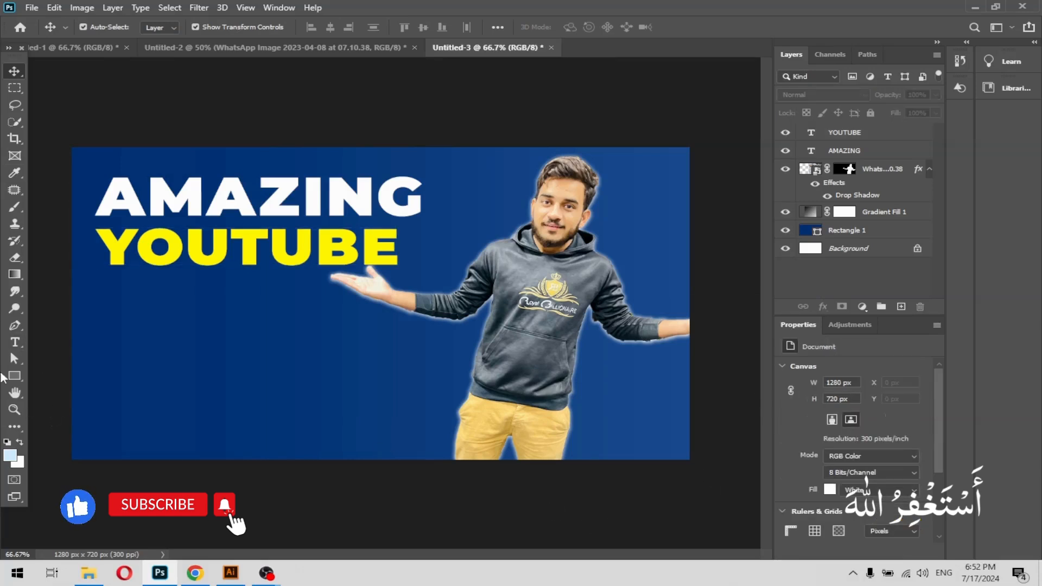
Add a new text line reading THUMBNAIL below YOUTUBE
left_click(15, 341)
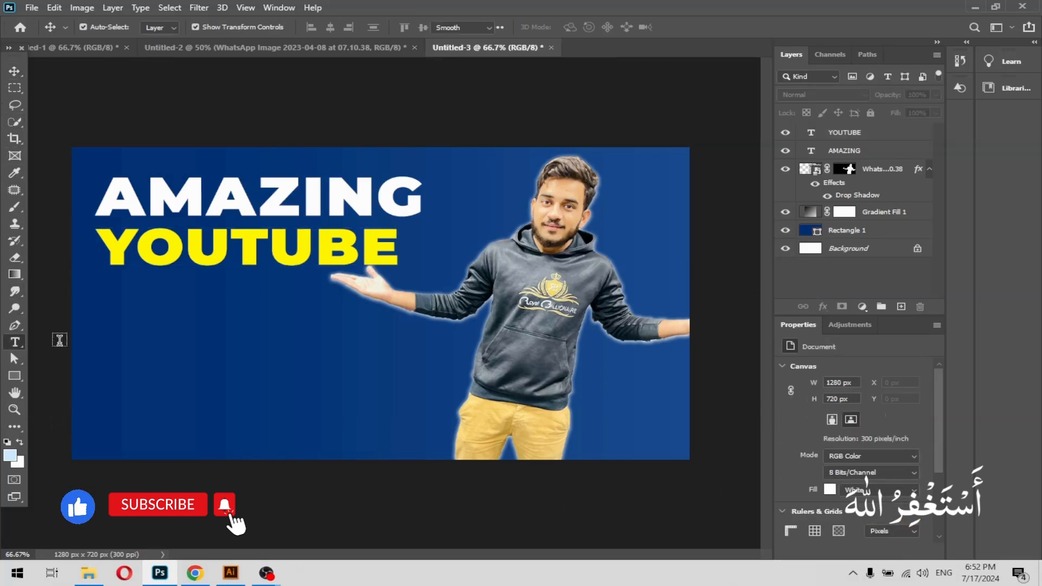
left_click(135, 338)
key("BackSpace")
type("THU")
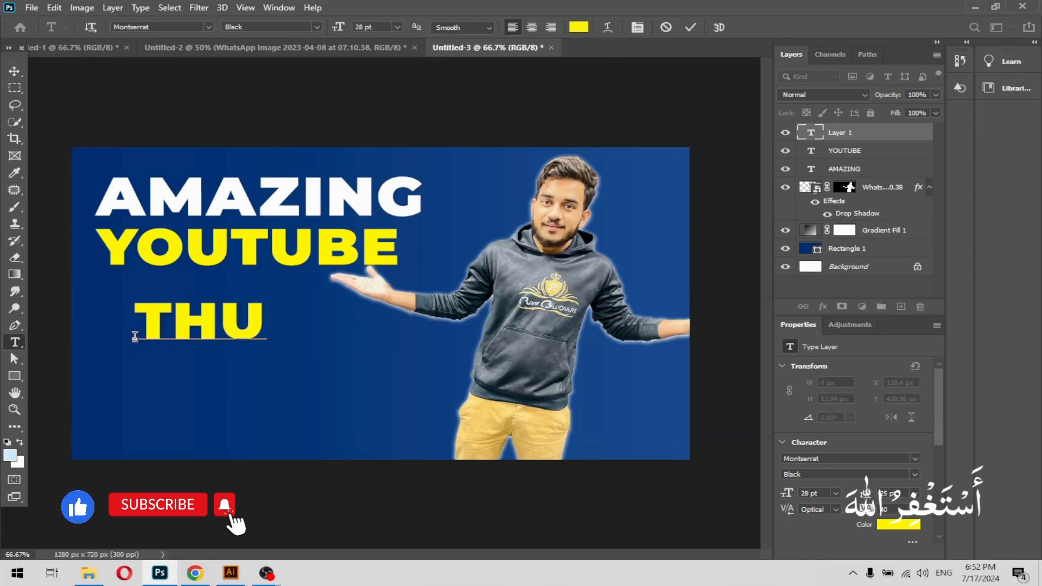
type("M")
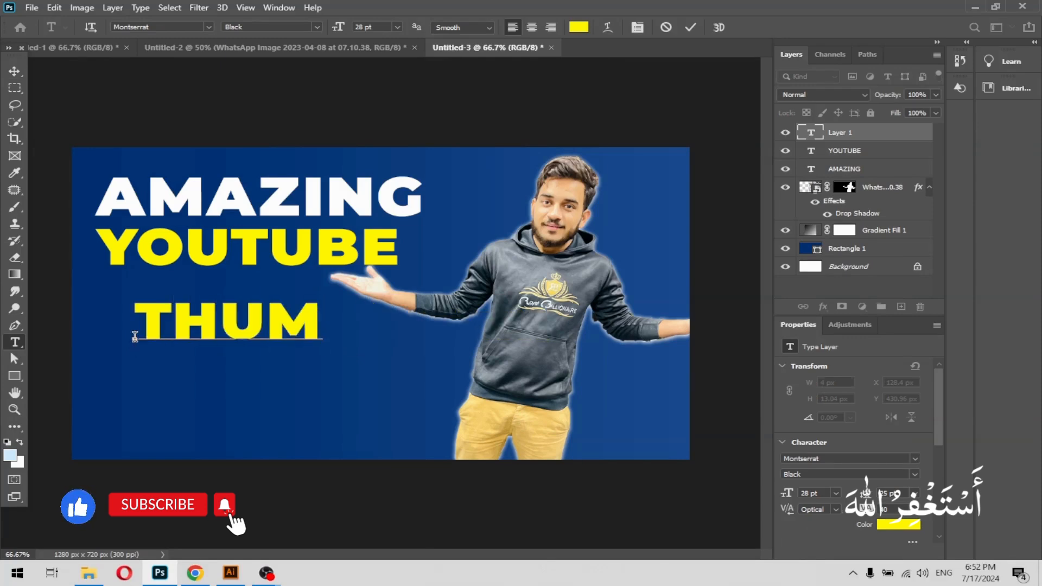
type("BN")
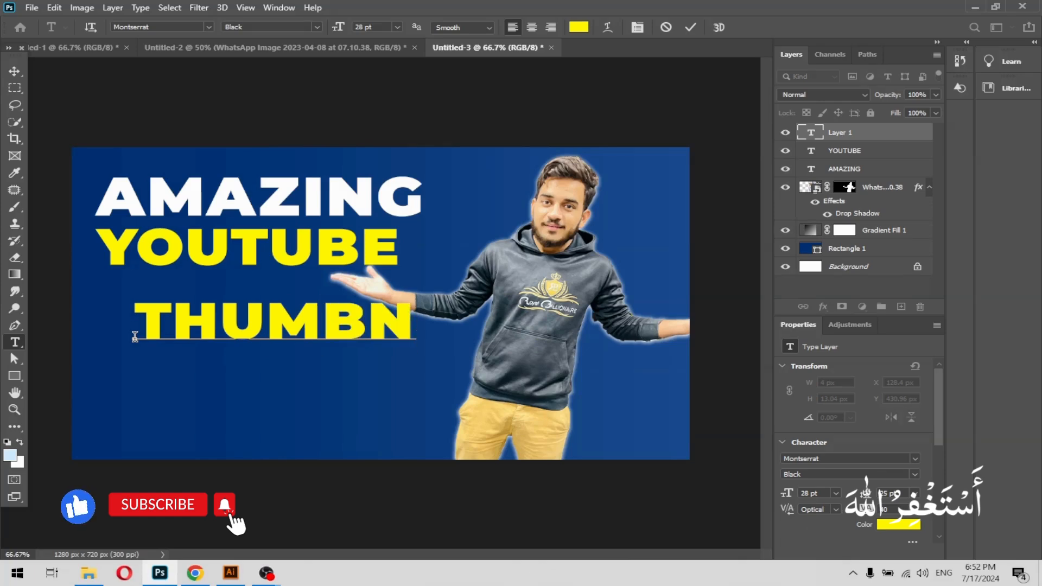
type("AIL")
left_click(15, 71)
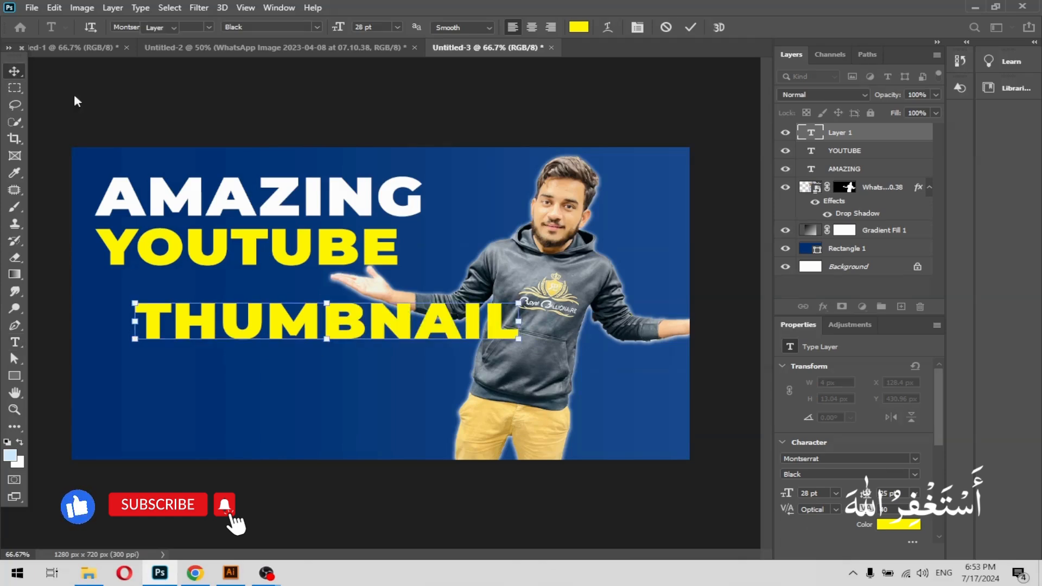
Set the THUMBNAIL text to 20 pt and move it under YOUTUBE, at about X 49 px, Y 319 px
type("25")
key("Return")
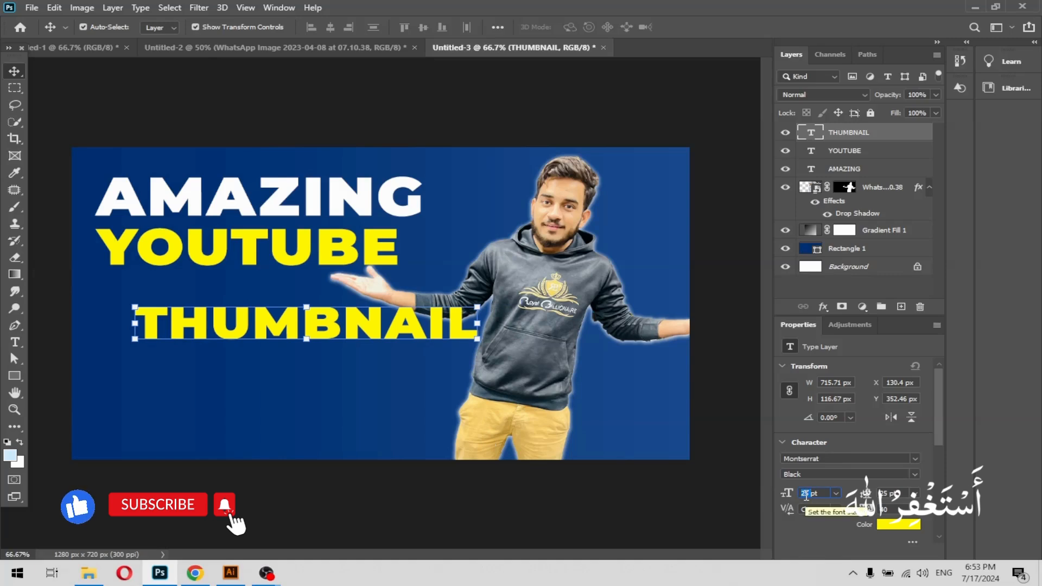
type("20")
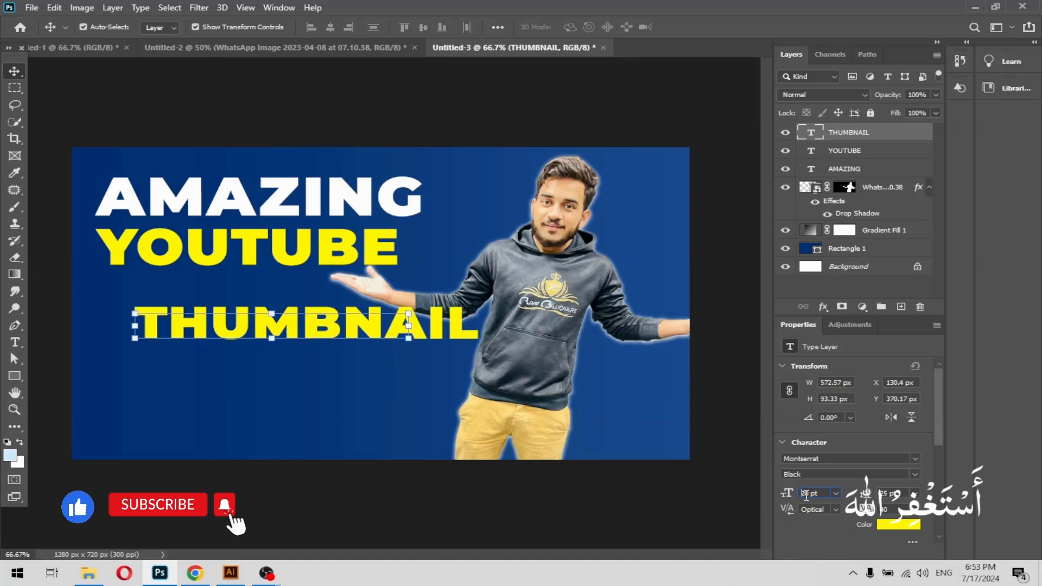
key("Return")
left_click_drag(315, 329, 275, 310)
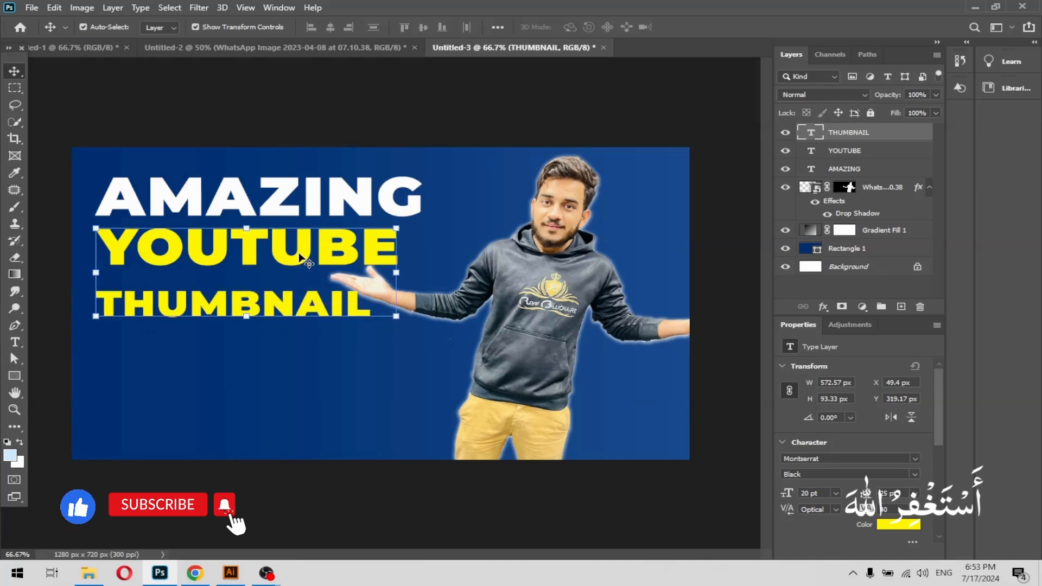
Select the THUMBNAIL, YOUTUBE and AMAZING texts and scale them down together, bringing THUMBNAIL to about 14.5 pt
left_click(301, 257, "shift")
left_click(255, 212, "shift")
key("ctrl+t")
left_click_drag(395, 305, 319, 288)
key("ctrl+z")
left_click_drag(429, 330, 340, 291)
key("Return")
Enlarge the man's photo to about 809 x 1079 px and position it at about X 546 px, Y 0 px
left_click(559, 311)
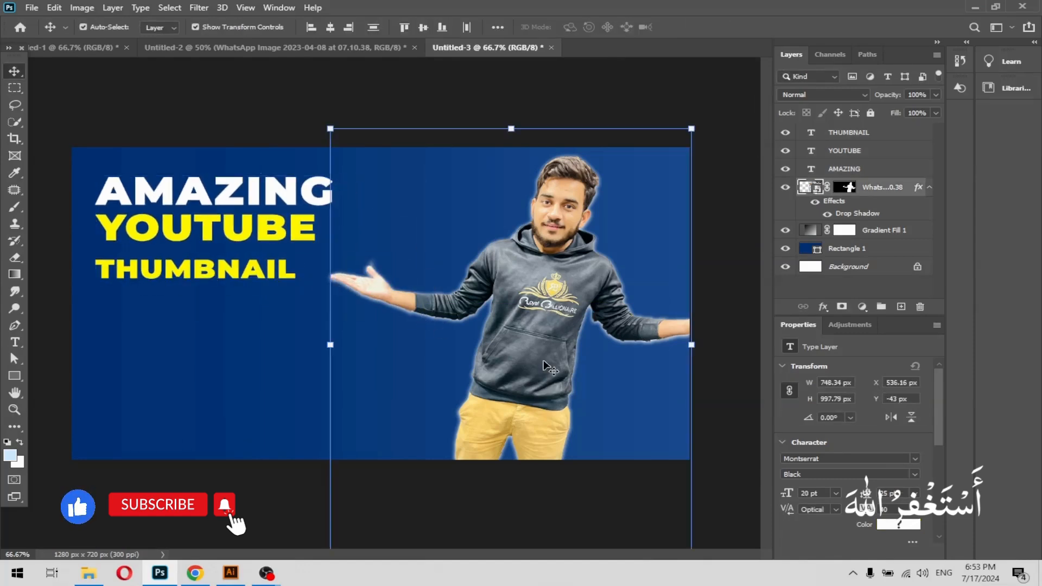
left_click_drag(512, 128, 512, 95)
left_click_drag(549, 244, 568, 290)
left_click(714, 28)
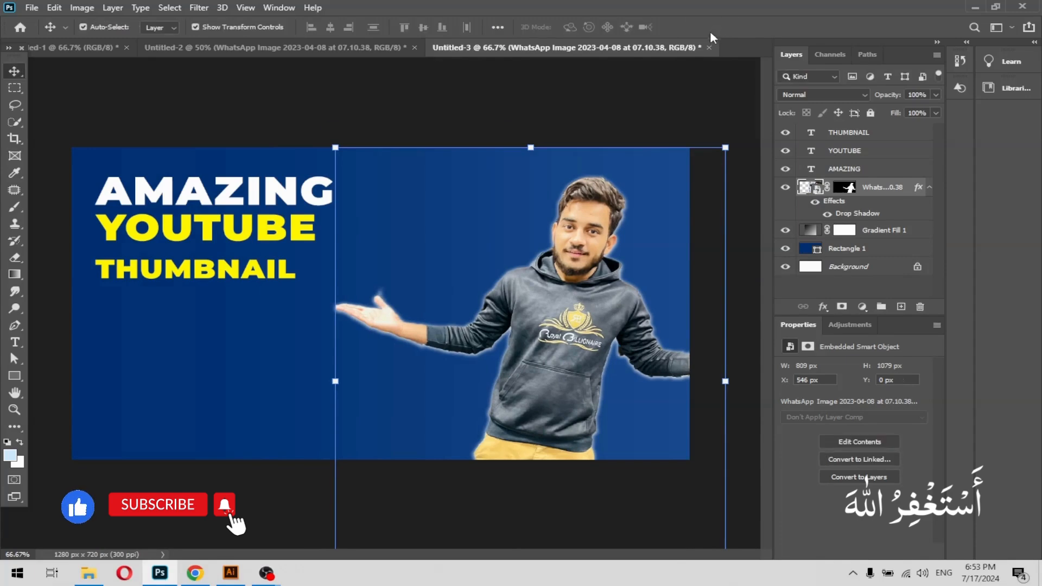
Enlarge the AMAZING and YOUTUBE texts together to about 132%
left_click(275, 200)
left_click_drag(331, 244, 408, 262)
left_click(716, 27)
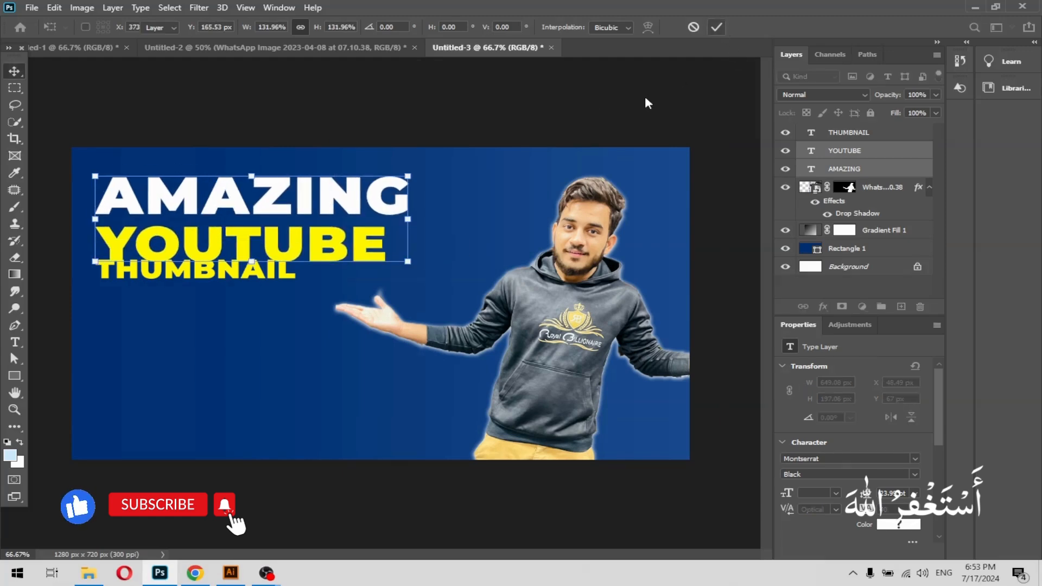
Move THUMBNAIL down to just below YOUTUBE and align the left edges of all three text lines
left_click_drag(214, 272, 211, 293)
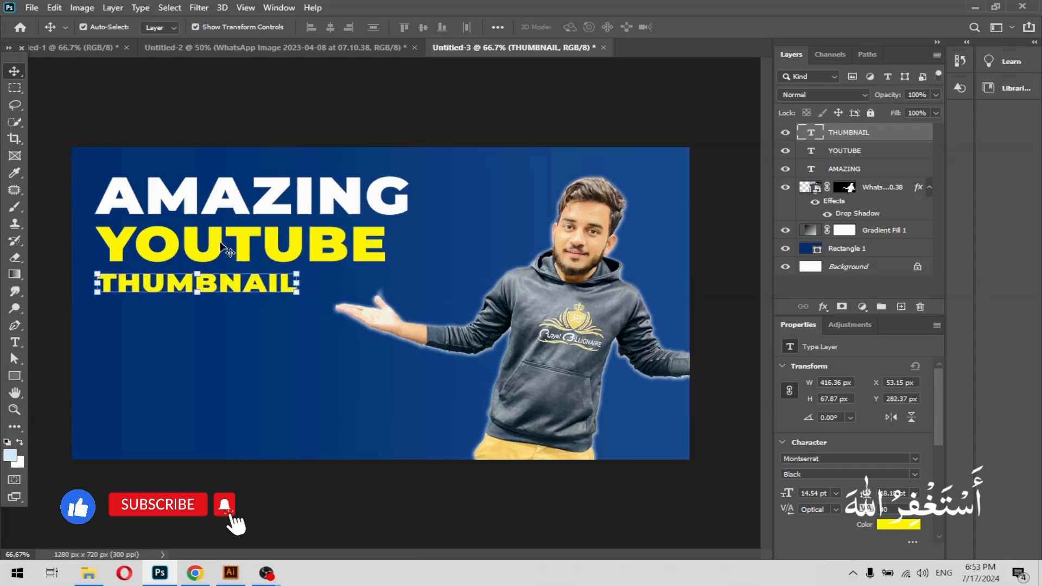
left_click(239, 244, "shift")
left_click(245, 205, "shift")
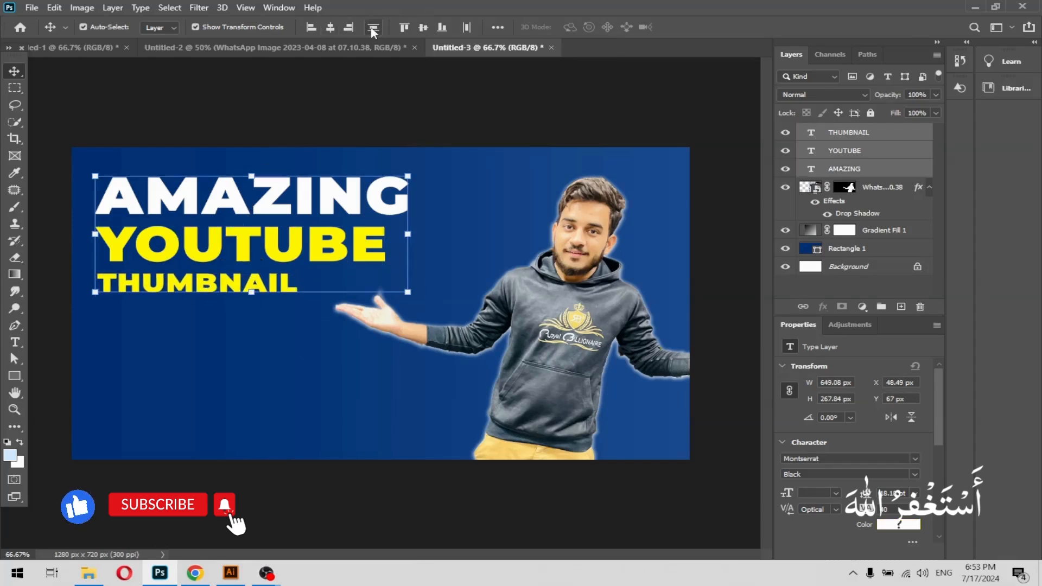
left_click(312, 29)
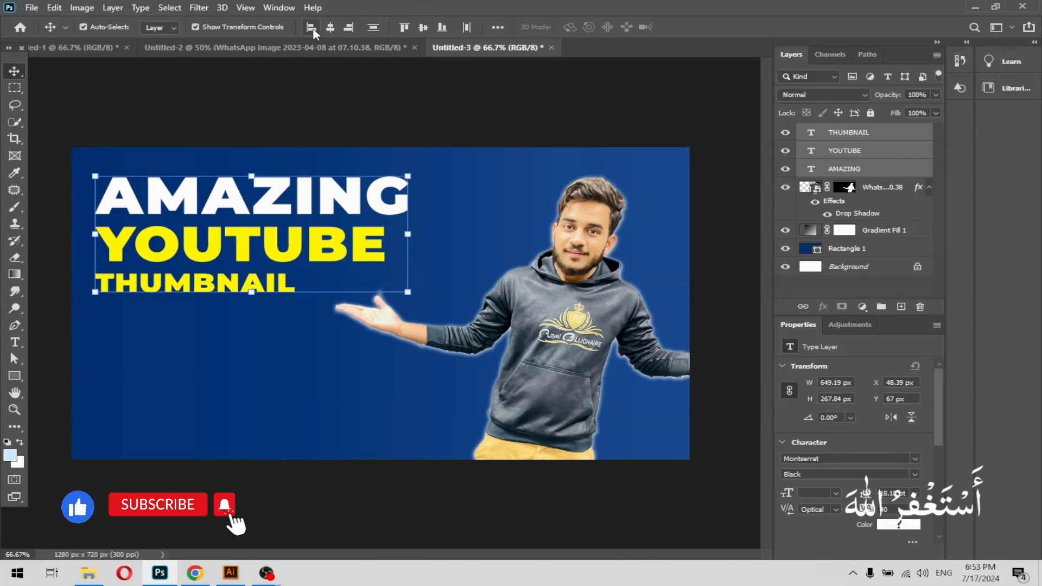
left_click(293, 98)
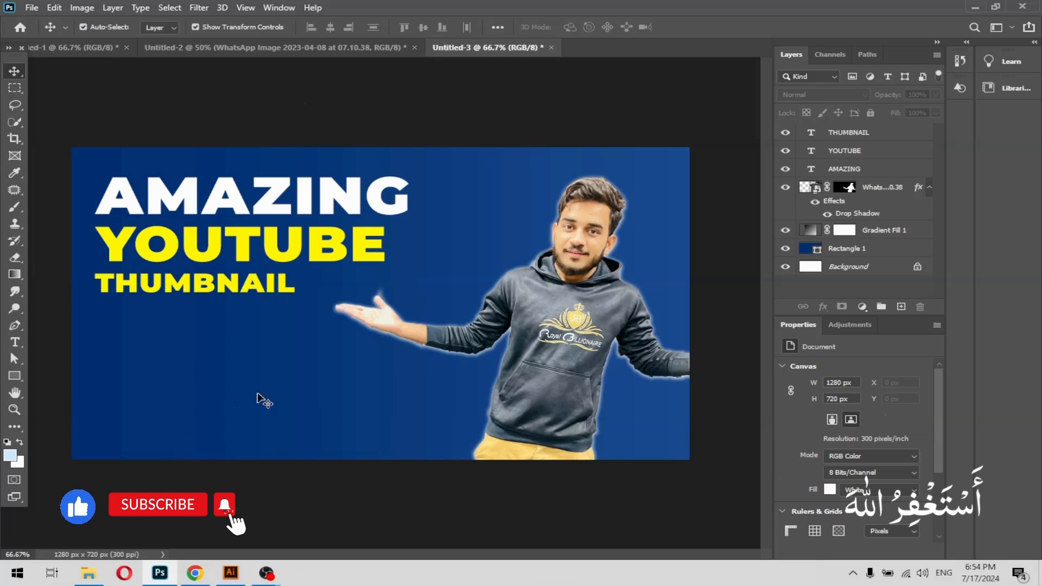
Place the Adobe_Photoshop_Express_logo.svg image as an embedded object and rotate it to about -16 degrees
left_click(31, 8)
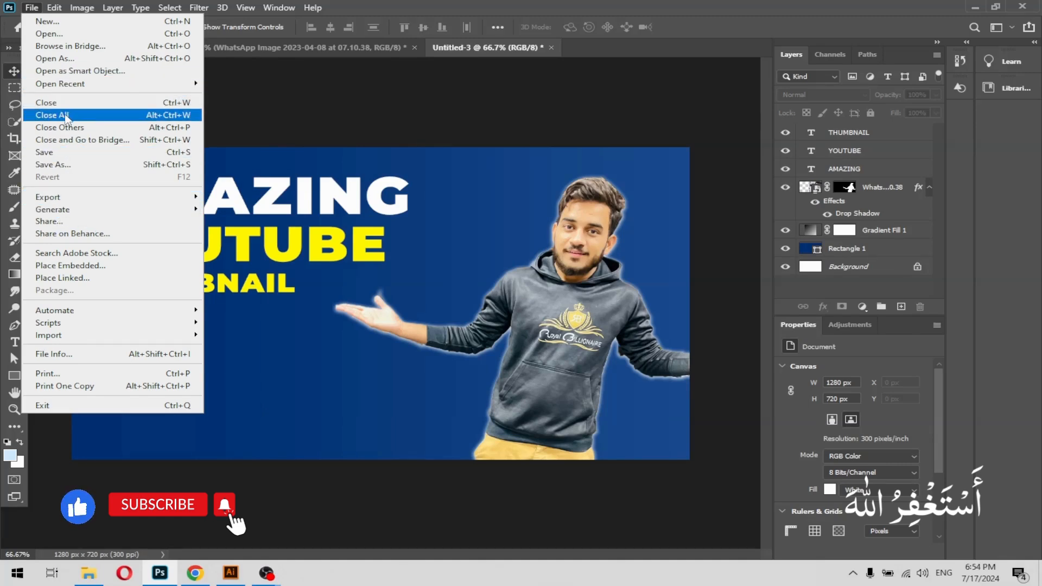
left_click(65, 265)
scroll(281, 136, "down", 1)
scroll(280, 136, "up", 10)
key("Escape")
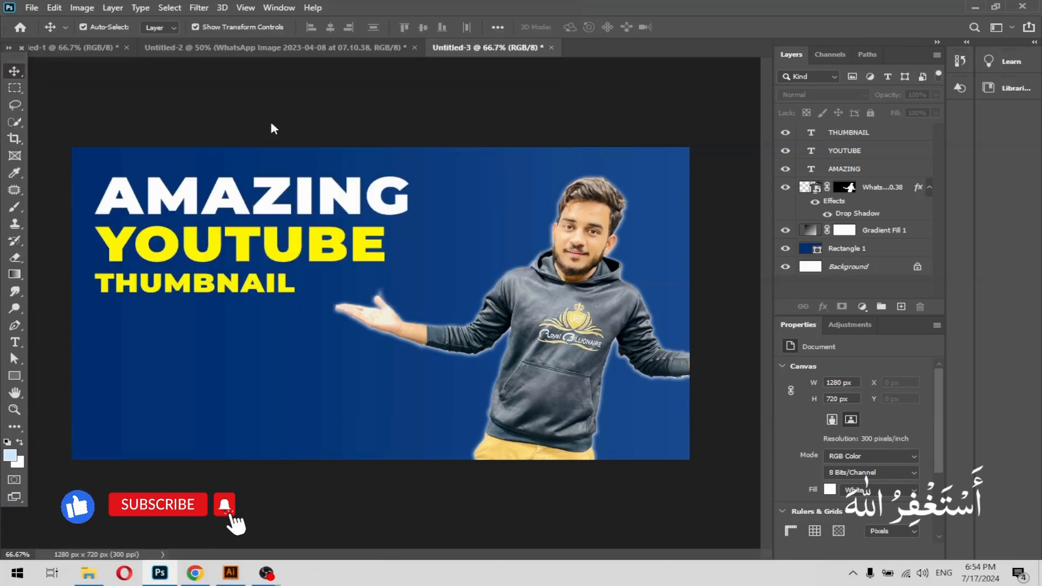
left_click_drag(401, 309, 523, 314)
left_click_drag(340, 465, 410, 440)
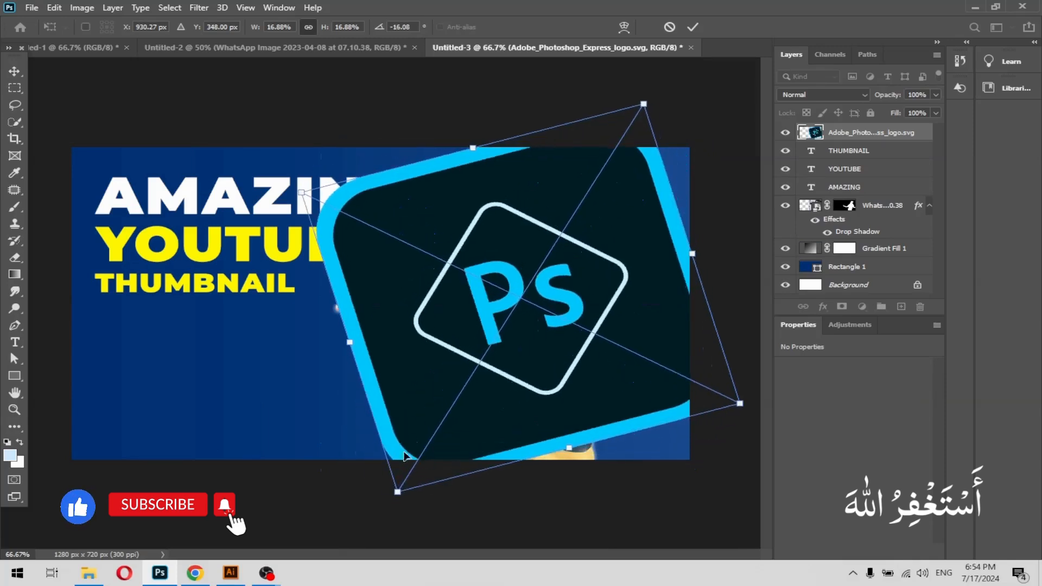
Shrink the logo to about 620 x 611 px at X 827 px, Y -60 px, and move its layer below Gradient Fill 1
left_click_drag(400, 488, 467, 373)
left_click_drag(536, 281, 602, 290)
left_click_drag(845, 134, 842, 266)
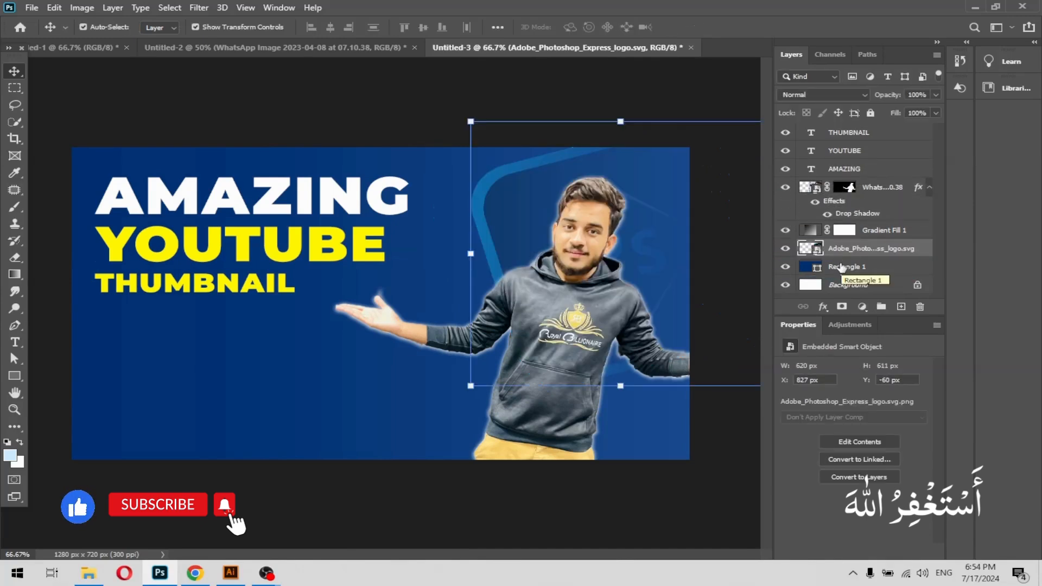
Enlarge the Photoshop logo and reposition it further left behind the man, keeping its layer between Gradient Fill 1 and Rectangle 1
left_click_drag(471, 387, 538, 404)
left_click_drag(507, 428, 482, 449)
left_click_drag(486, 269, 477, 249)
mouse_move(850, 250)
left_mouse_down()
mouse_move(847, 223)
mouse_move(858, 254)
left_mouse_up()
left_click(494, 524)
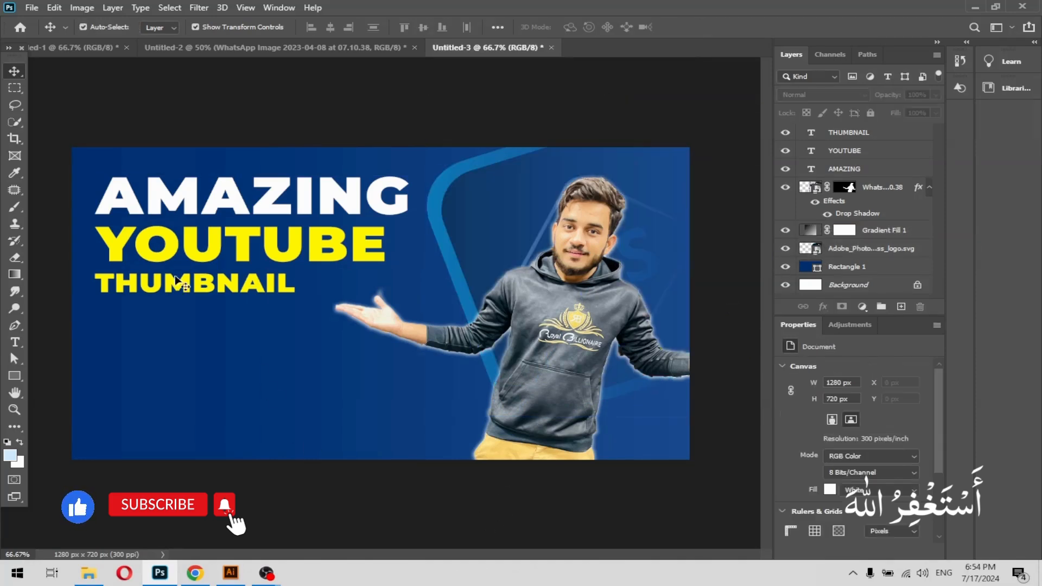
Shift the THUMBNAIL text slightly to the right beneath YOUTUBE
left_click(149, 252)
left_click_drag(142, 286, 147, 290)
Open the layer style settings of the AMAZING text and leave Drop Shadow and Outer Glow switched off
left_click(179, 190)
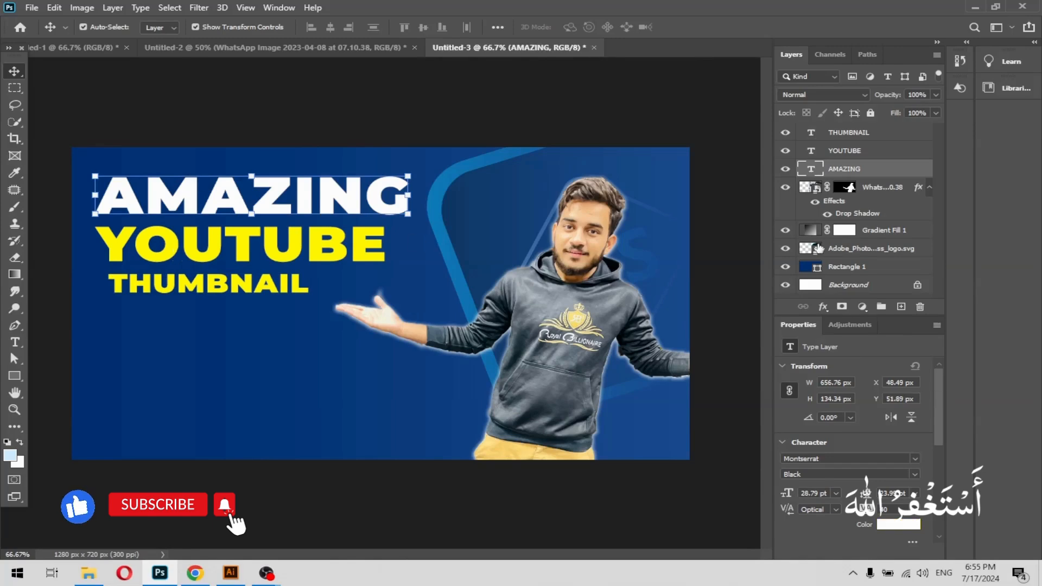
left_click(823, 306)
left_click(853, 440)
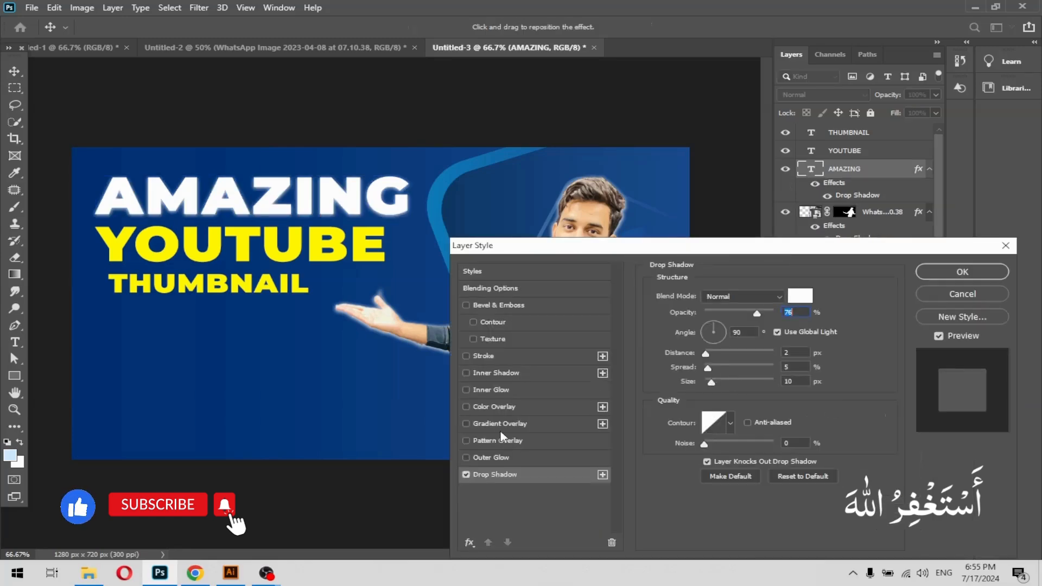
left_click(466, 475)
left_click(466, 456)
left_click(467, 456)
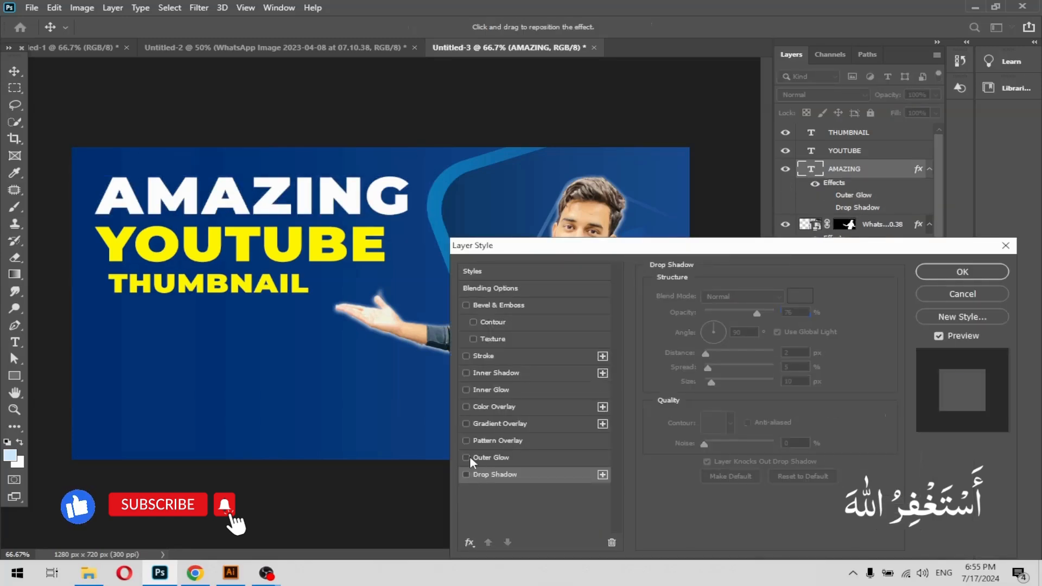
Add an Outer Bevel to AMAZING with 1000% depth, 8 px size, about 14 px soften and 54% highlight opacity
left_click(484, 305)
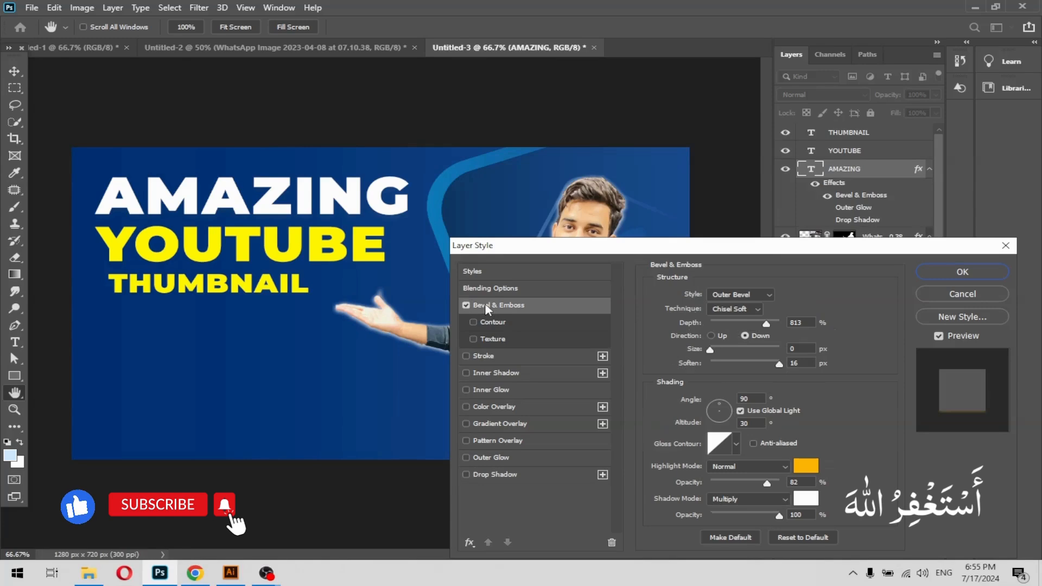
mouse_move(707, 347)
left_mouse_down()
mouse_move(724, 349)
mouse_move(715, 350)
left_mouse_up()
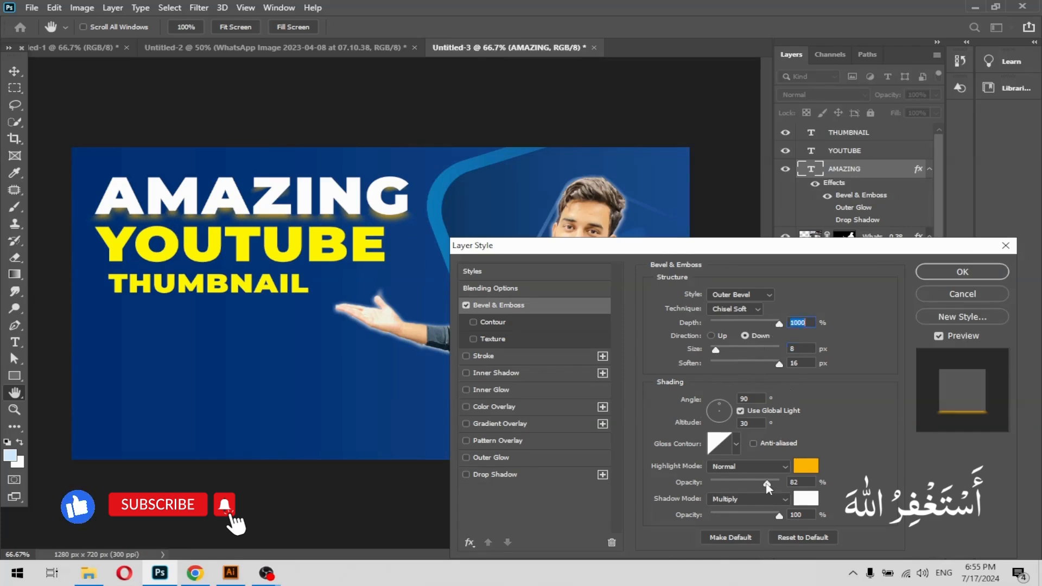
left_click_drag(776, 485, 749, 483)
left_click_drag(780, 516, 726, 515)
mouse_move(779, 364)
left_mouse_down()
mouse_move(724, 364)
mouse_move(764, 364)
left_mouse_up()
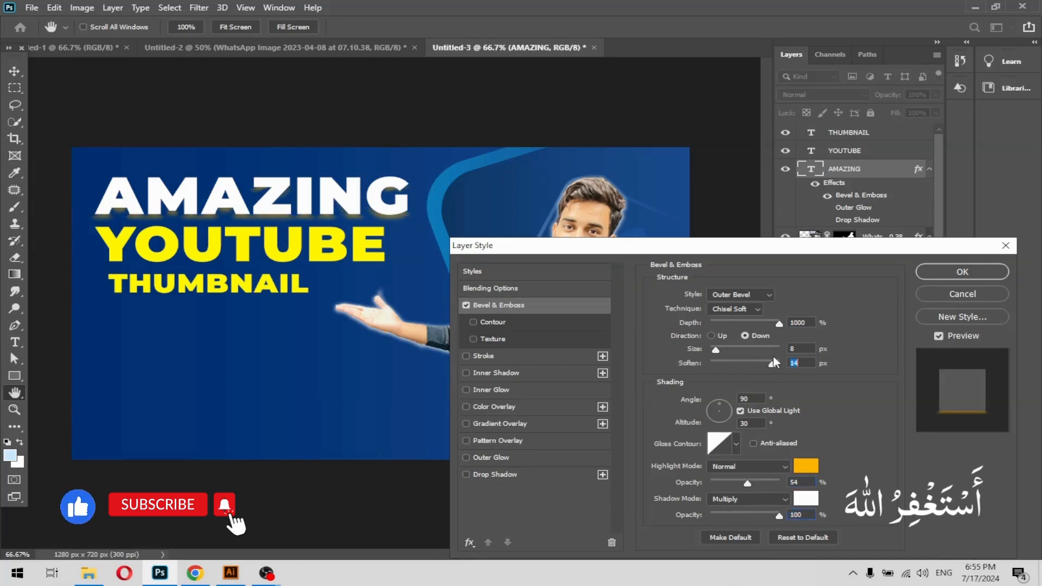
Add an inside Multiply stroke to the AMAZING text, about 6 px wide at 10% opacity
left_click(535, 356)
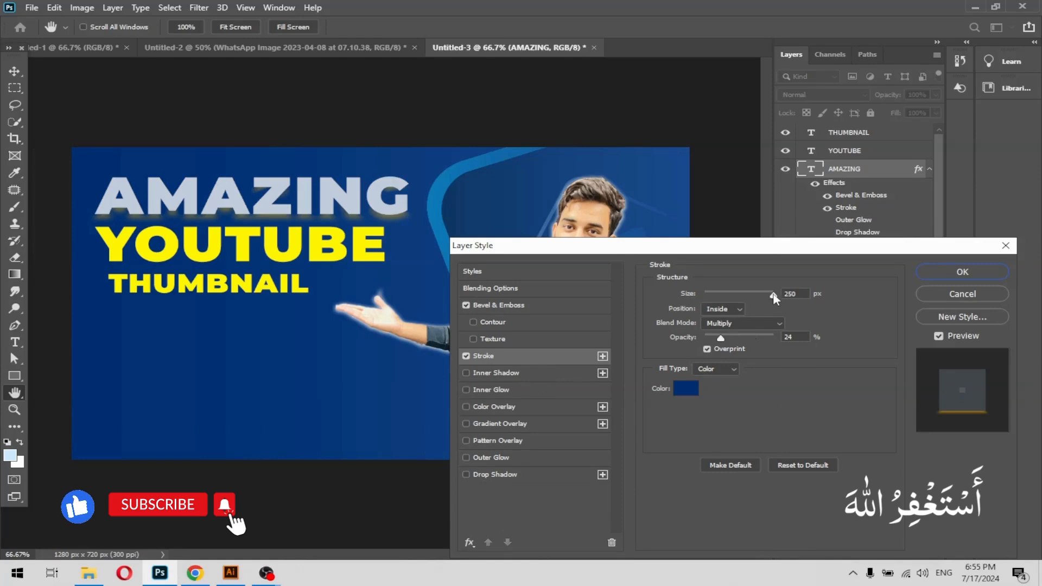
left_click_drag(787, 295, 790, 295)
mouse_move(720, 338)
left_mouse_down()
mouse_move(773, 338)
mouse_move(650, 337)
left_mouse_up()
left_click_drag(773, 295, 708, 296)
left_click_drag(706, 340, 713, 341)
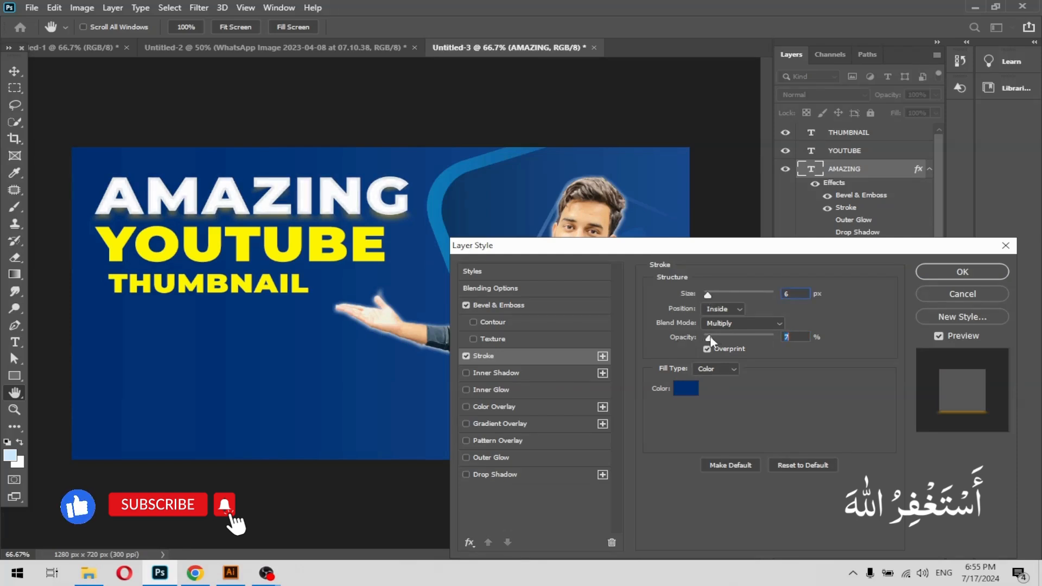
Recolour the AMAZING stroke yellow (#fff600) and set it to 3 px at 100% opacity
left_click(685, 388)
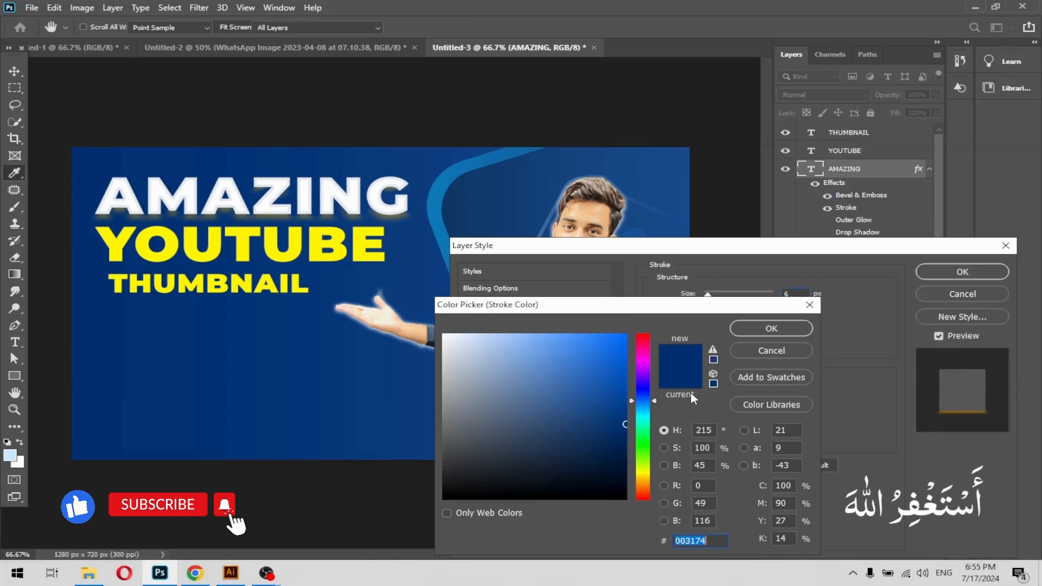
left_click(357, 250)
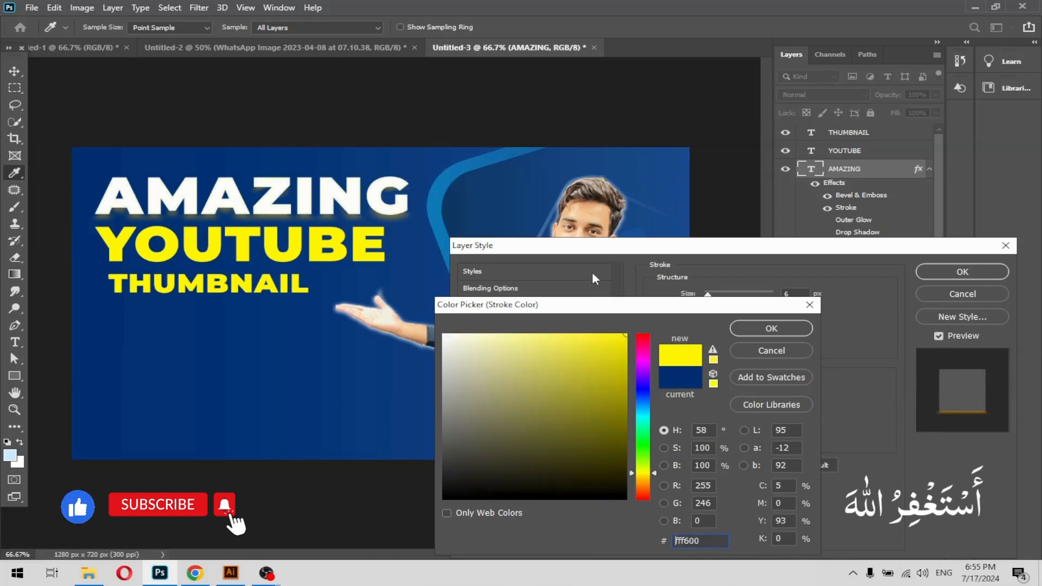
left_click(771, 328)
left_click_drag(708, 295, 704, 297)
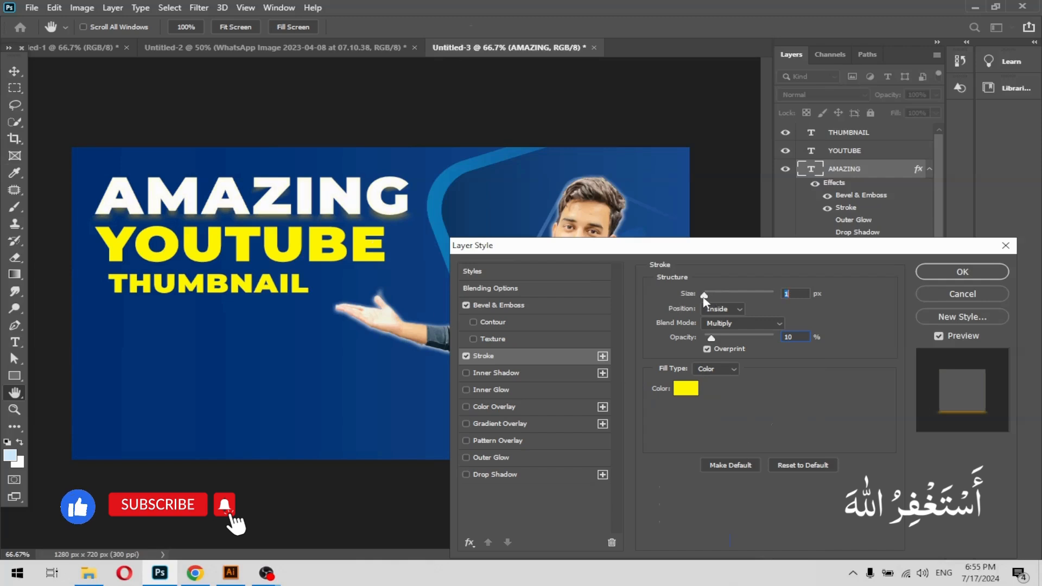
left_click_drag(711, 337, 717, 338)
left_click_drag(739, 338, 741, 338)
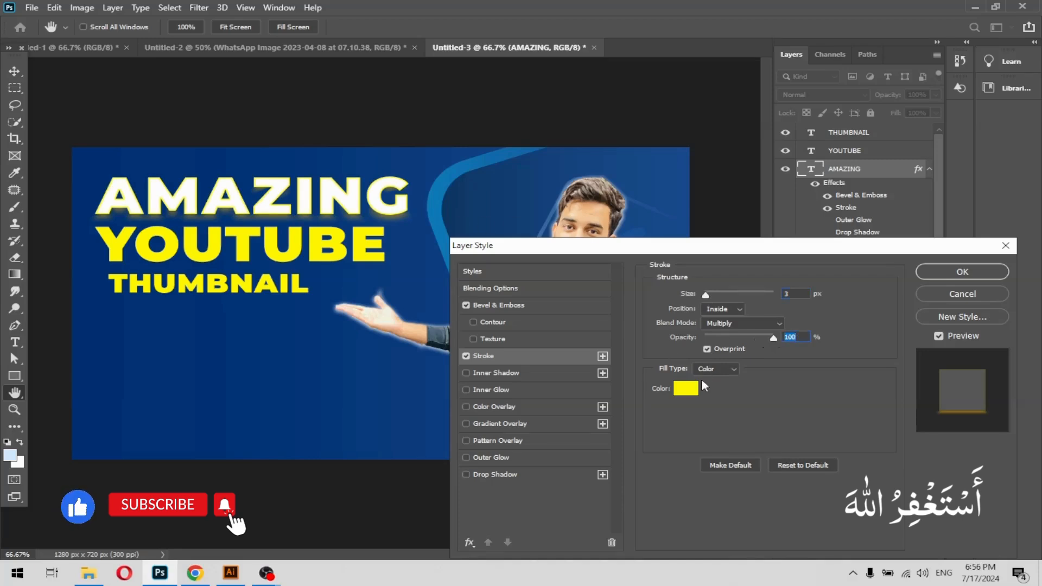
Change the AMAZING stroke to the logo's blue (#0e7ab8) at 2 px and 100% opacity, and apply the layer style
left_click(686, 389)
left_click(459, 209)
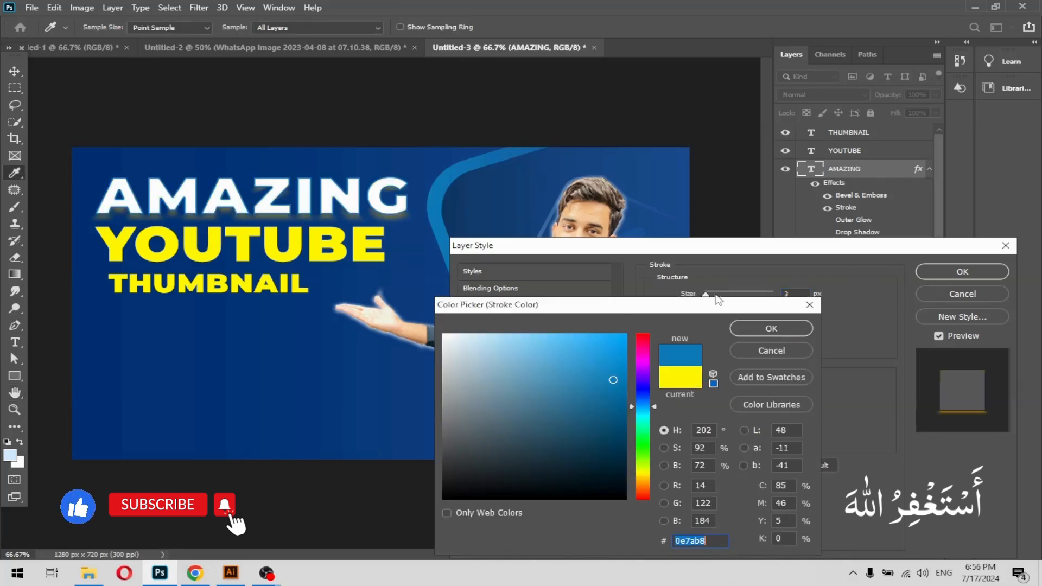
left_click(771, 329)
left_click_drag(707, 294, 705, 296)
left_click_drag(773, 337, 771, 336)
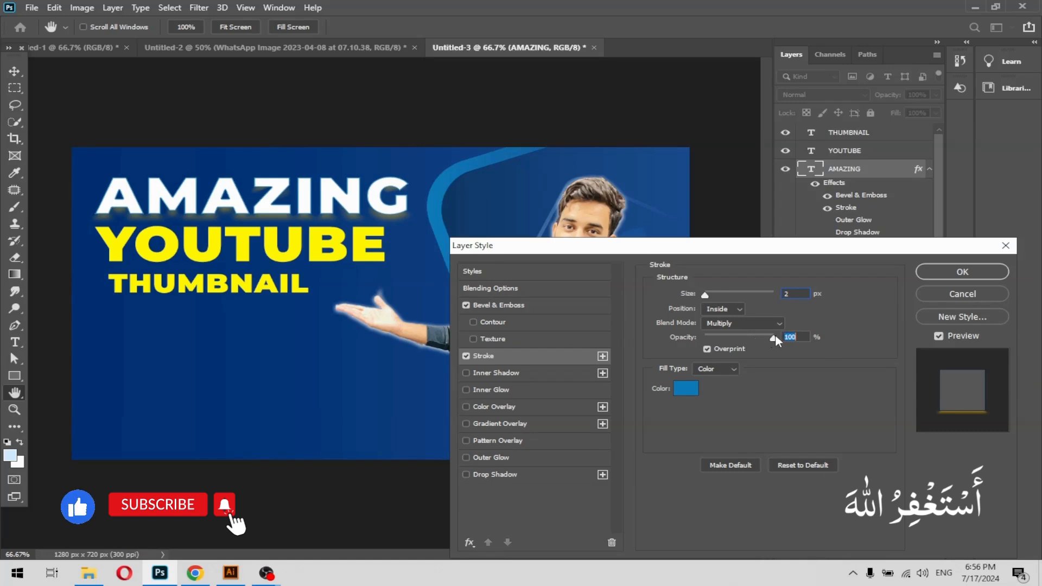
left_click(975, 273)
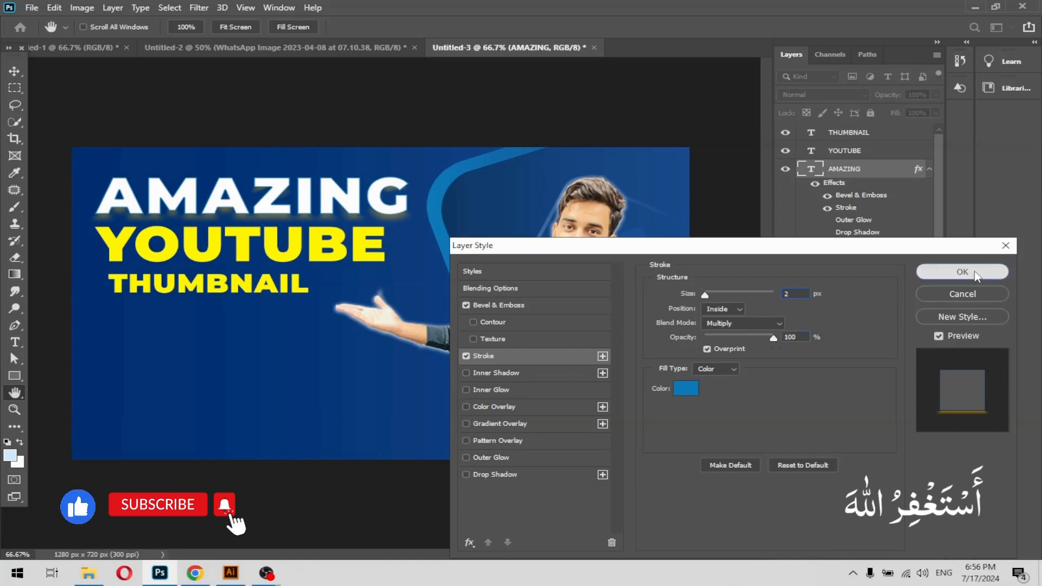
Delete the YOUTUBE and THUMBNAIL text layers, keeping only the AMAZING headline
left_click(369, 253)
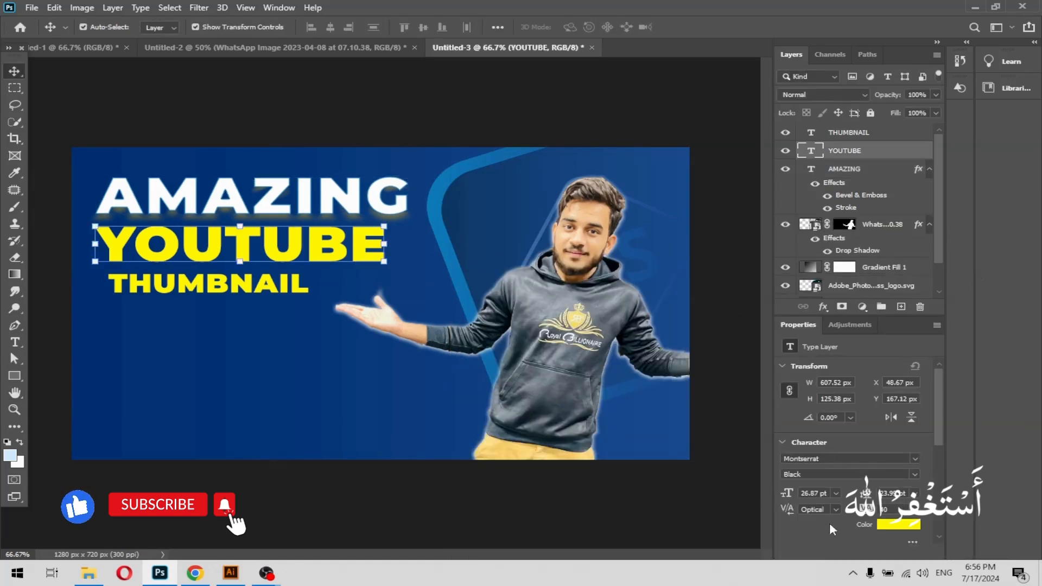
key("Delete")
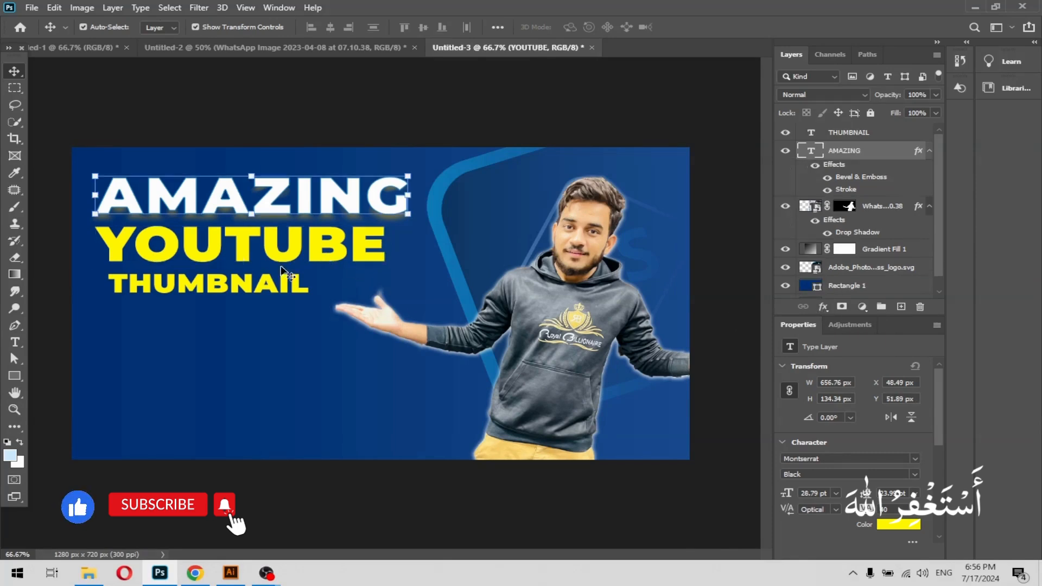
left_click(276, 298)
key("Delete")
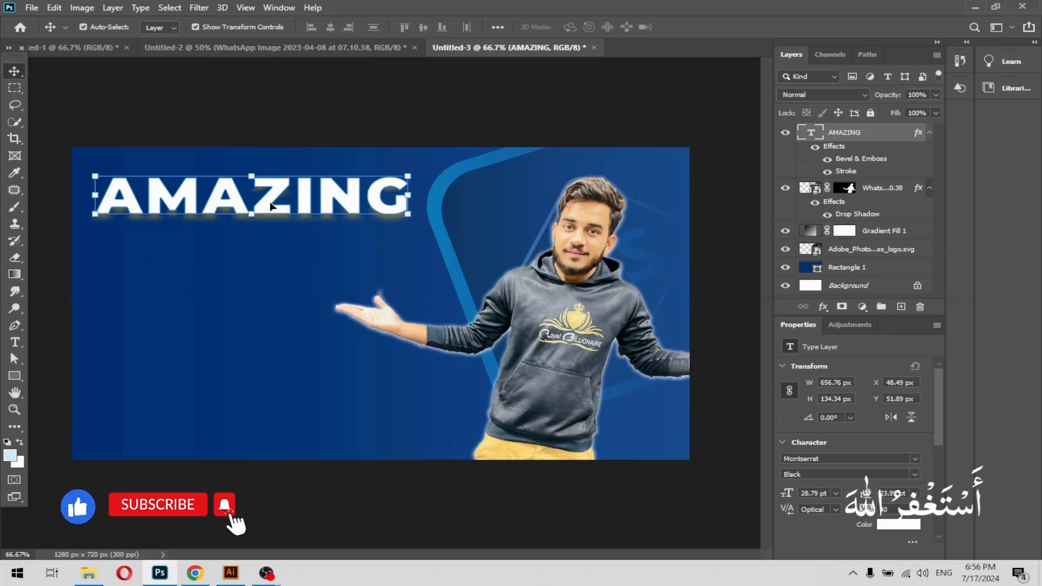
Duplicate the AMAZING text directly below itself and change the copy's wording to YOUTUBE
left_click_drag(270, 214, 269, 251)
key("t")
double_click(109, 233)
key("BackSpace")
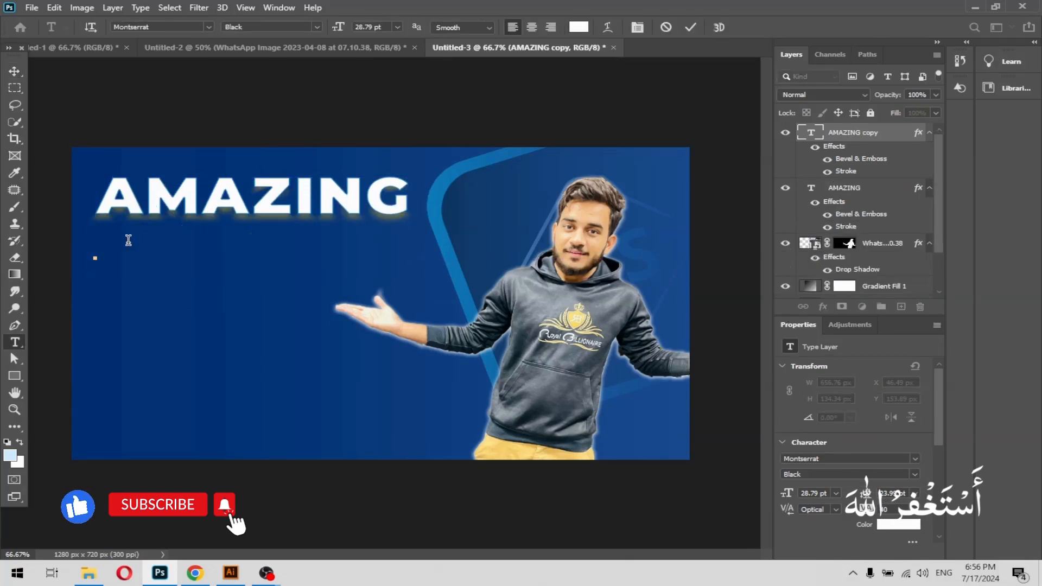
type("YOUTY")
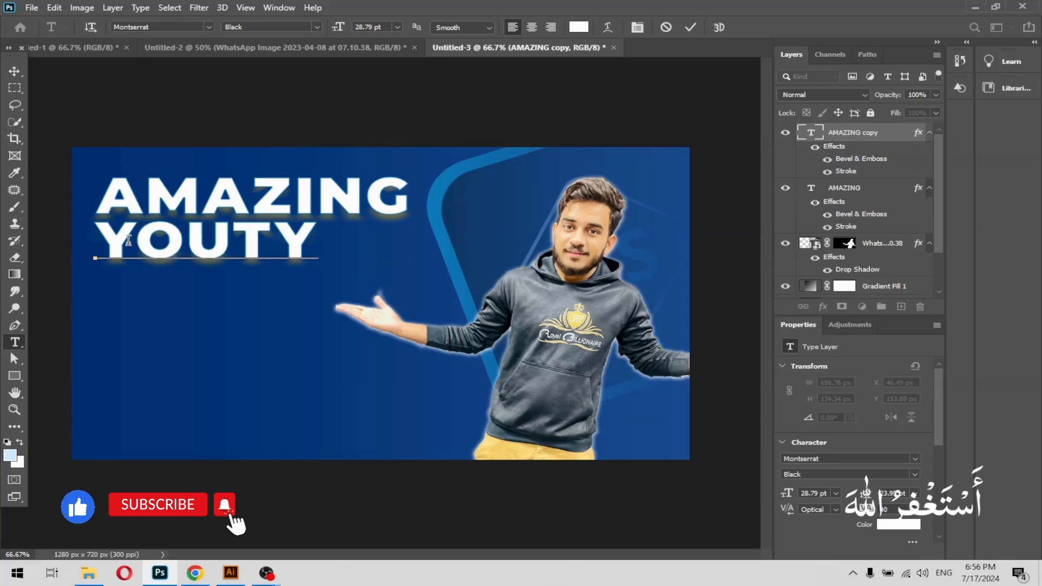
key("BackSpace")
type("UBE")
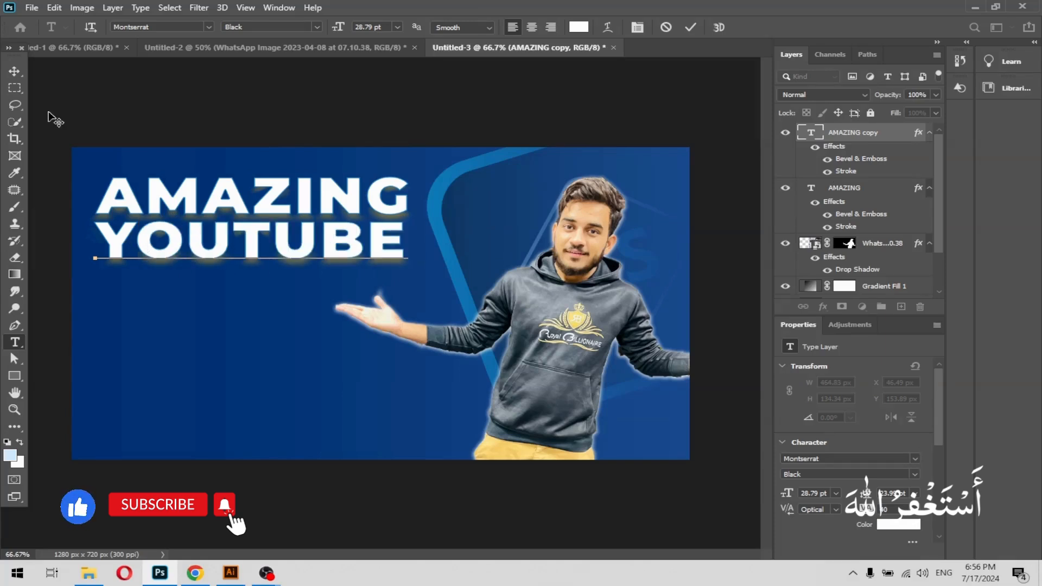
left_click(14, 71)
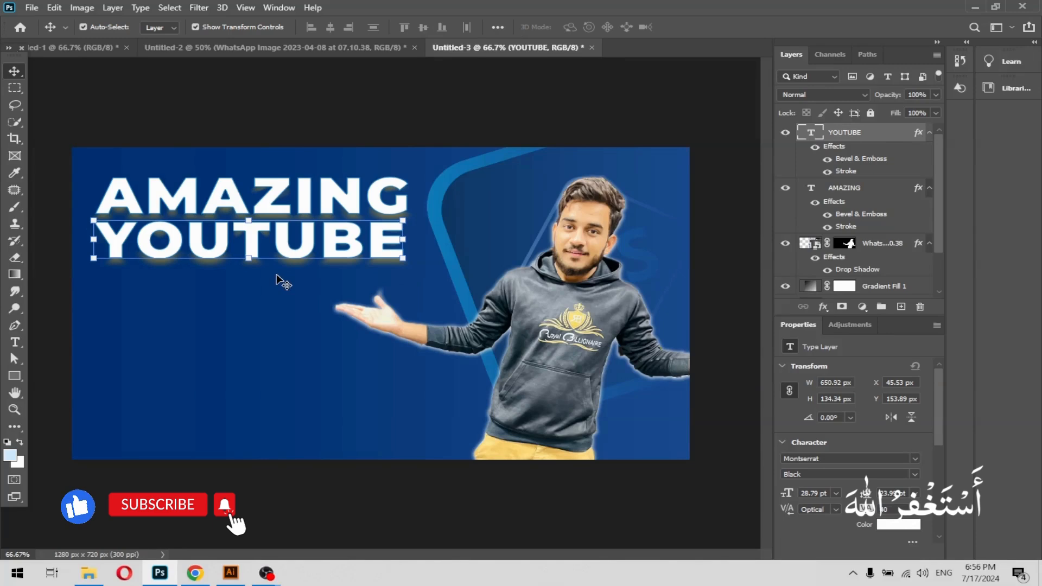
Recolour the YOUTUBE text golden yellow (#ffde00)
left_click(899, 524)
left_click_drag(607, 433, 609, 432)
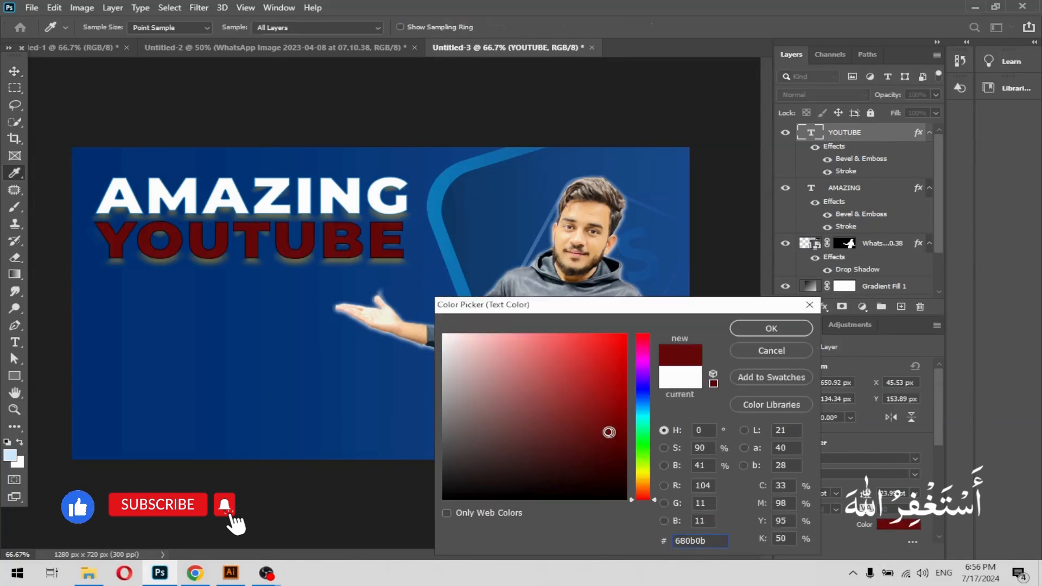
left_click(456, 253)
left_click_drag(524, 360, 432, 321)
left_click_drag(648, 446, 646, 478)
left_click_drag(625, 347, 630, 328)
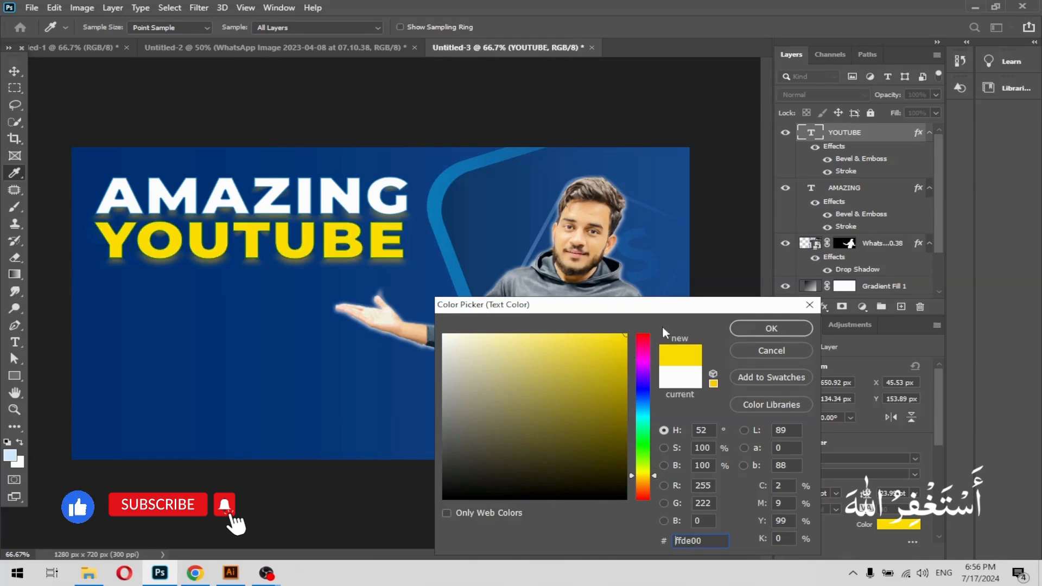
left_click(790, 328)
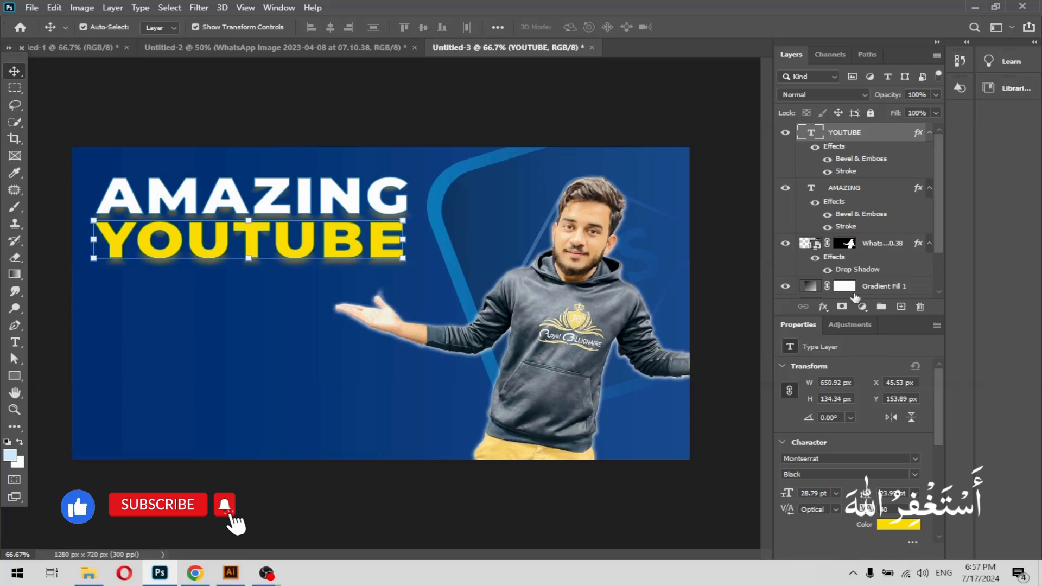
Change the YOUTUBE stroke to white (#ffffff), 1 px wide at 100% opacity
left_click(824, 308)
left_click(847, 352)
left_click(687, 386)
left_click_drag(477, 336, 443, 334)
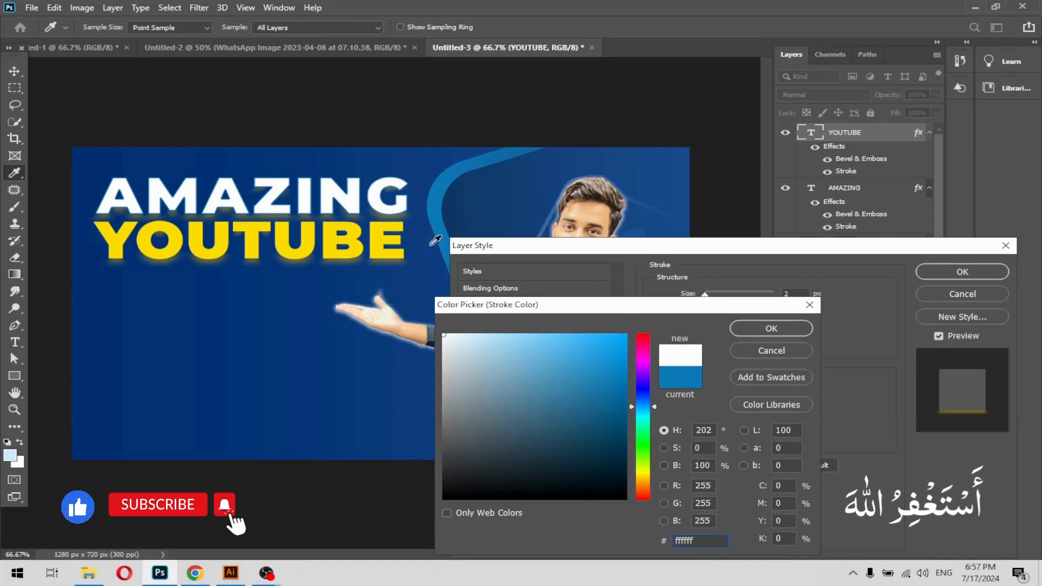
left_click(441, 227)
left_click(382, 196)
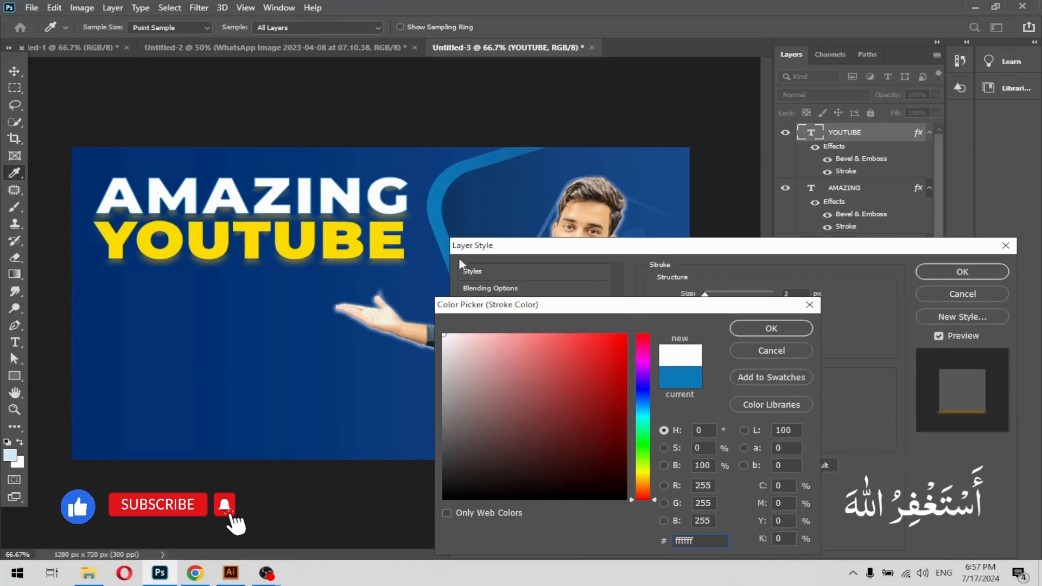
left_click(771, 329)
left_click_drag(705, 295, 748, 298)
left_click_drag(761, 336, 729, 340)
left_click_drag(747, 296, 704, 301)
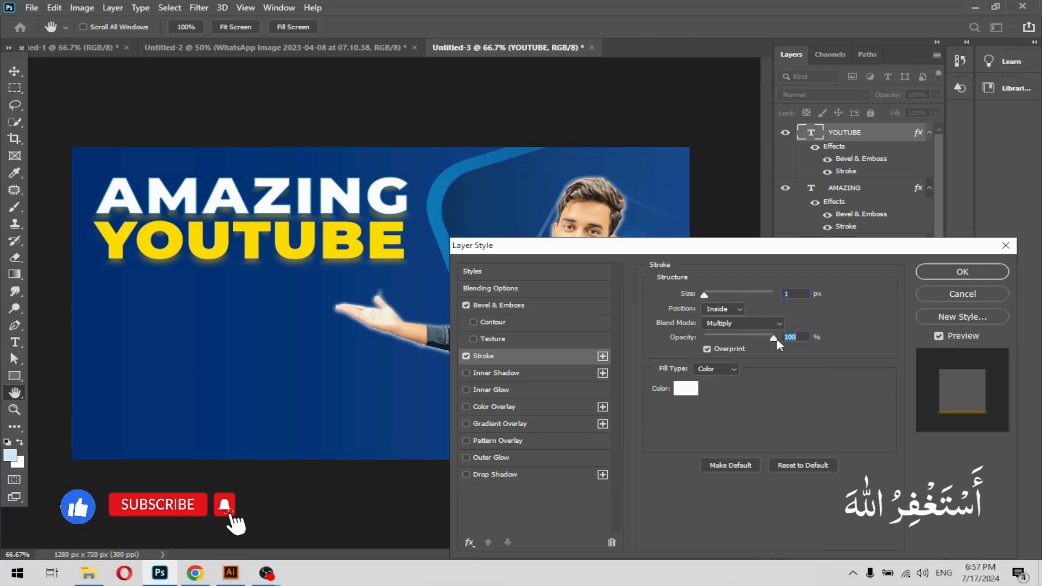
Add a white Drop Shadow to YOUTUBE with 31% opacity, 18 px distance, 0% spread and 76 px size, leaving Inner Shadow off
left_click(500, 371)
left_click(466, 374)
left_click(491, 475)
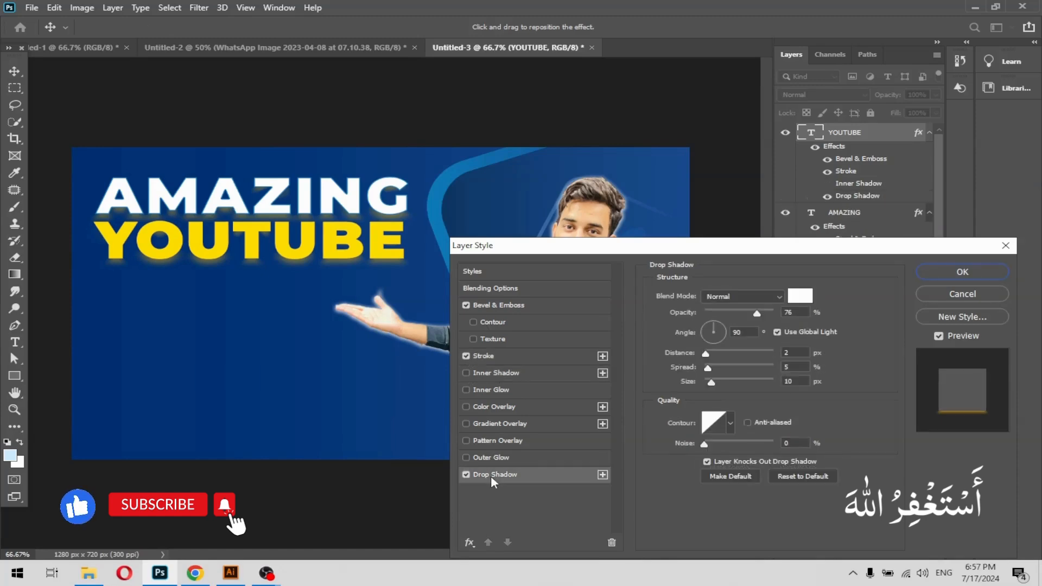
mouse_move(755, 315)
left_mouse_down()
mouse_move(728, 317)
mouse_move(743, 314)
left_mouse_up()
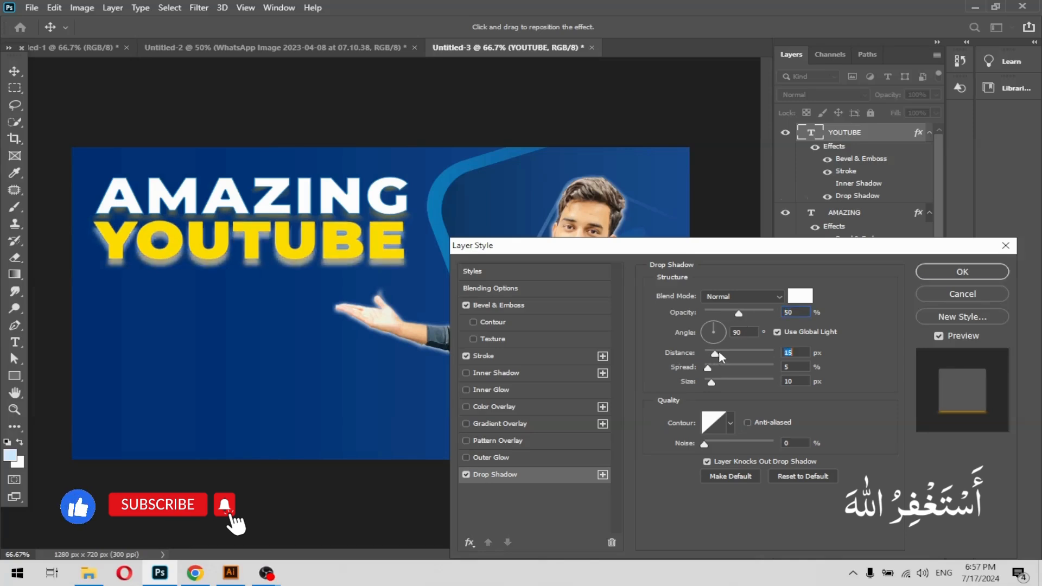
mouse_move(706, 353)
left_mouse_down()
mouse_move(704, 369)
mouse_move(730, 383)
mouse_move(714, 353)
left_mouse_up()
left_click_drag(728, 314, 724, 315)
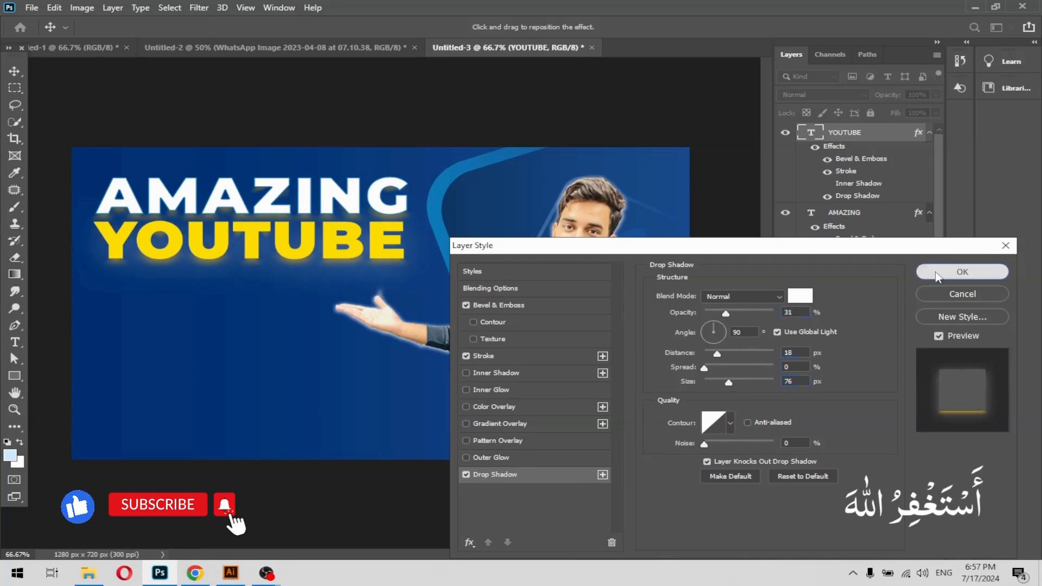
left_click(963, 271)
Add a new THUMBNAIL text line in yellow Montserrat Black below YOUTUBE
left_click(14, 342)
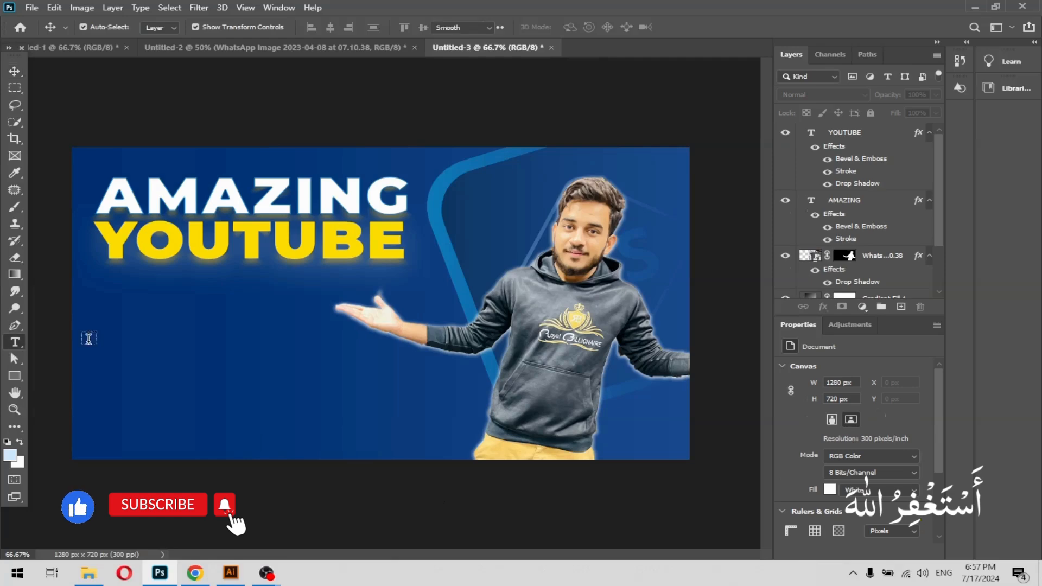
left_click(14, 70)
left_click(171, 230)
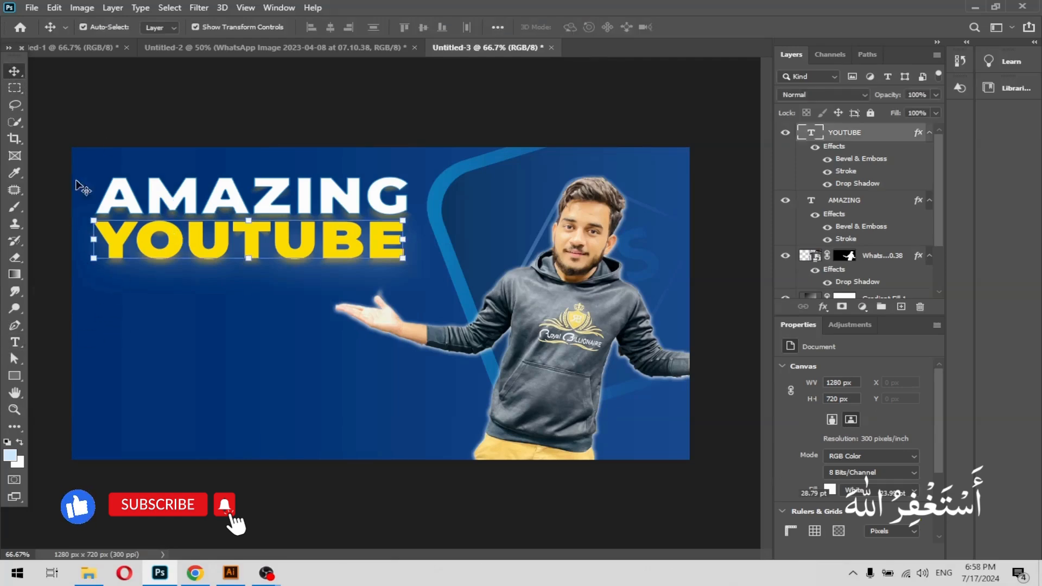
left_click(14, 342)
left_click(100, 314)
key("BackSpace")
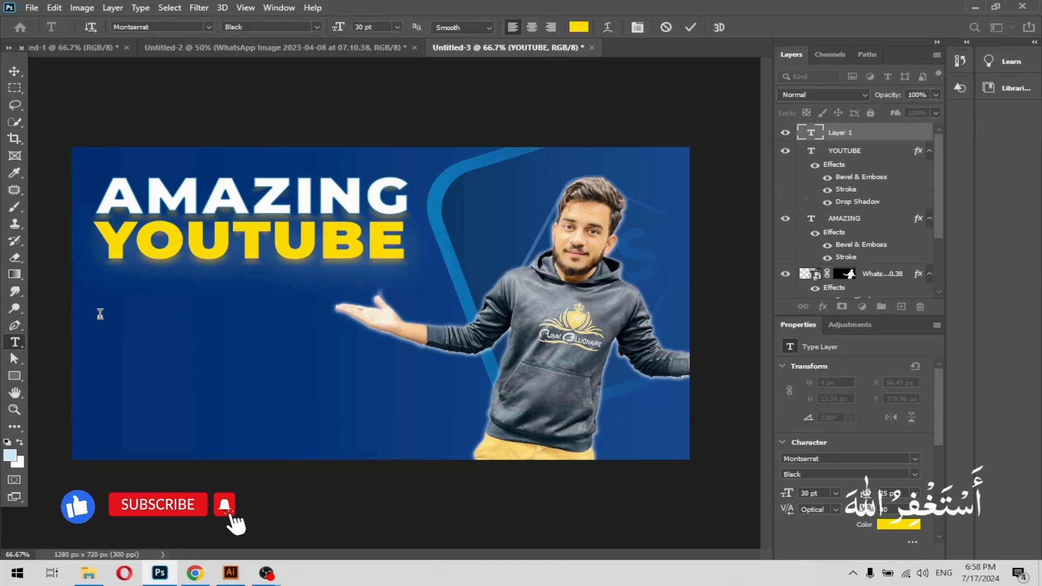
type("THUM")
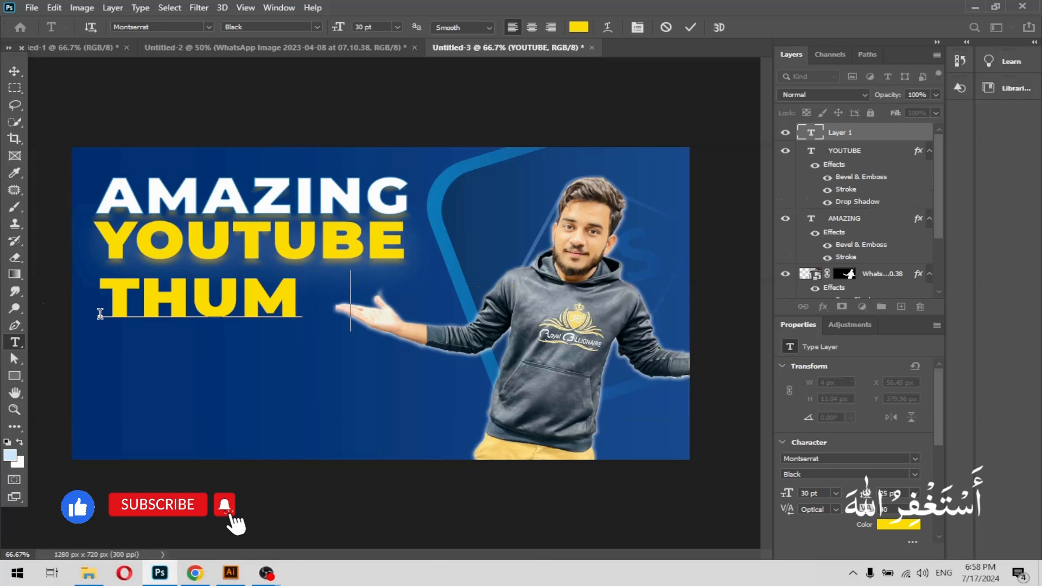
type("BNAIL")
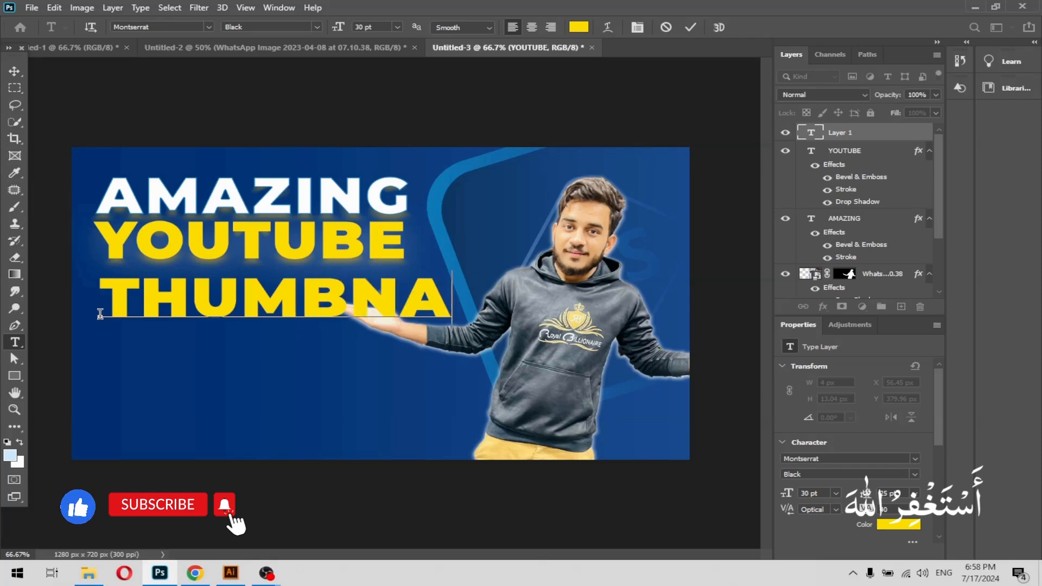
left_click(14, 72)
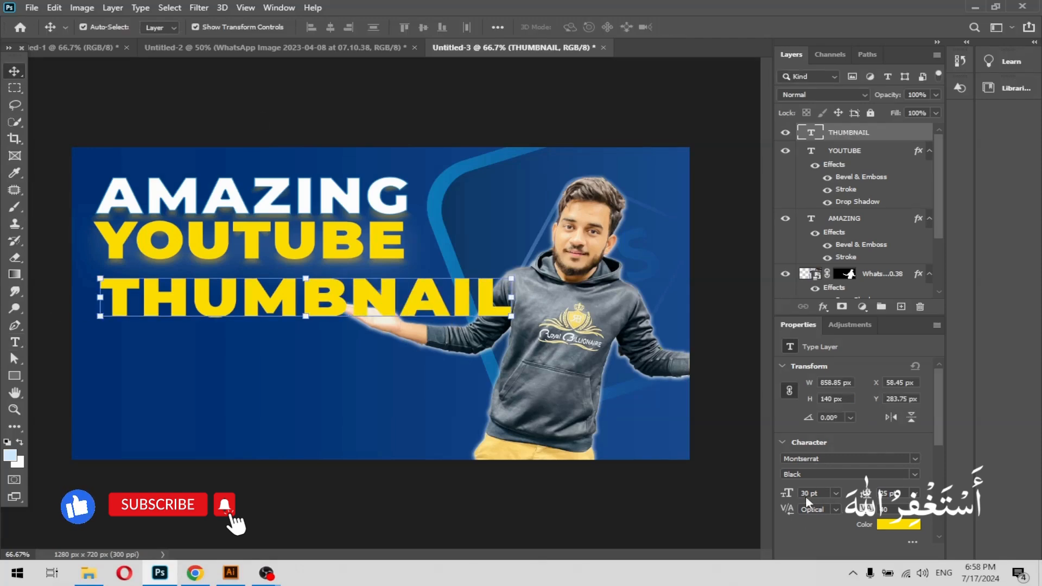
Set the THUMBNAIL text to 18 pt and move it up close beneath YOUTUBE
key("BackSpace")
key("BackSpace")
type("8")
key("Return")
left_click_drag(260, 302, 297, 291)
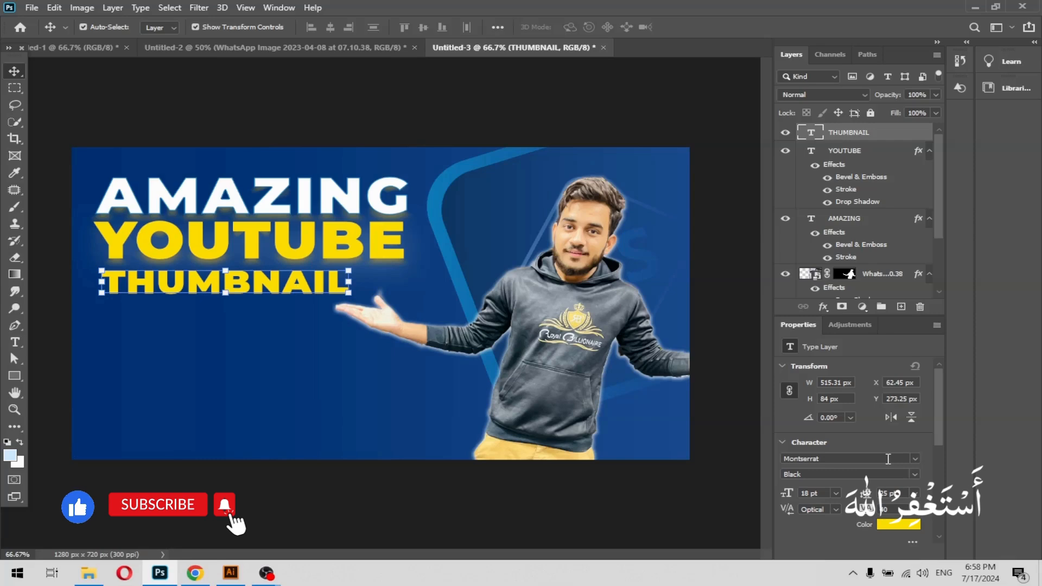
Recolour the THUMBNAIL text white, switch its font style to Regular and nudge it under YOUTUBE
left_click(886, 524)
left_click_drag(480, 342, 404, 307)
left_click(771, 328)
left_click(850, 473)
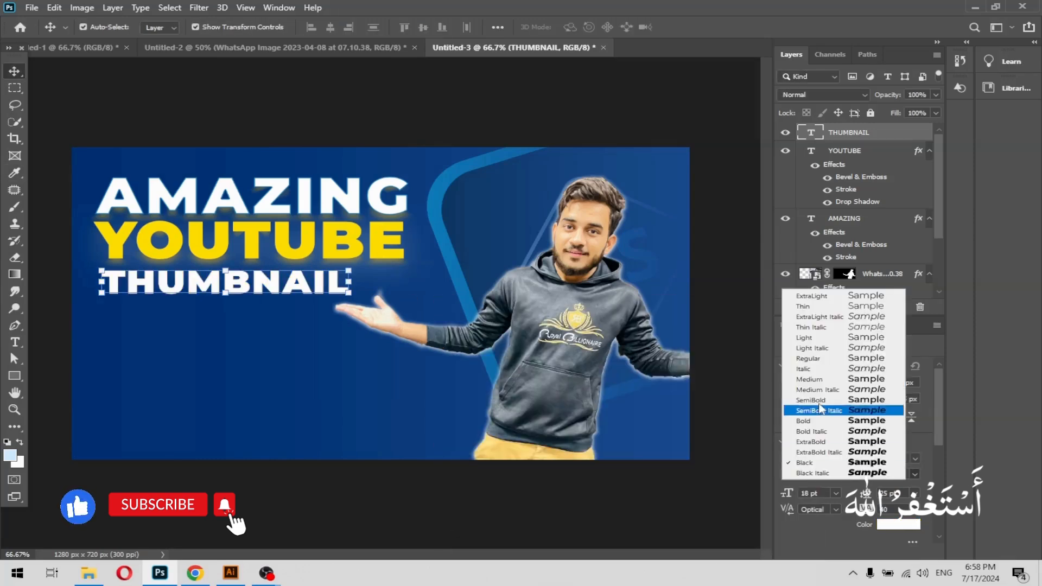
left_click(809, 363)
left_click_drag(271, 284, 274, 281)
left_click(335, 491)
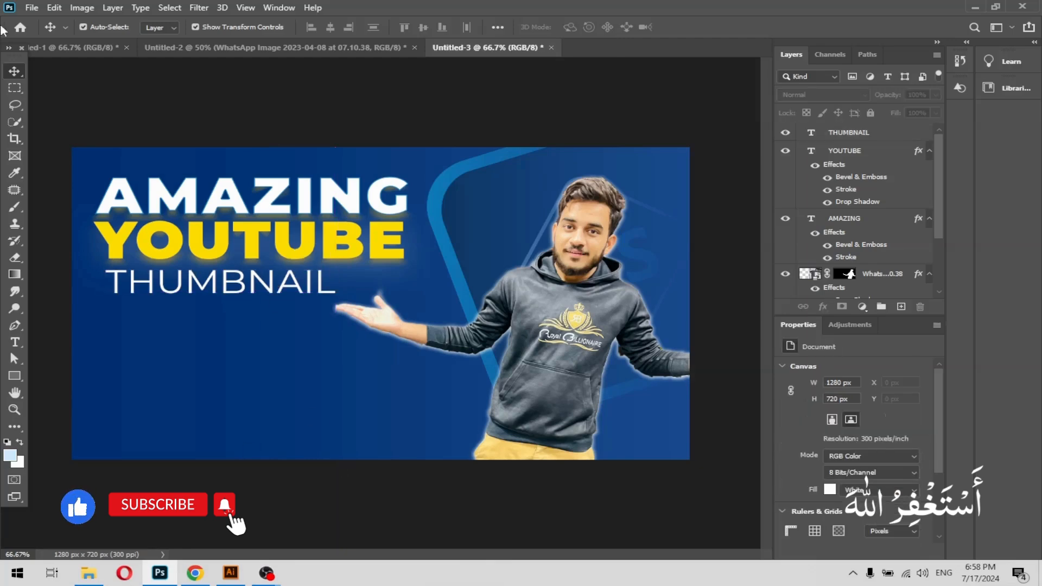
Add a new white text line reading IN 2 HOURS below THUMBNAIL
left_click(15, 342)
left_click(159, 352)
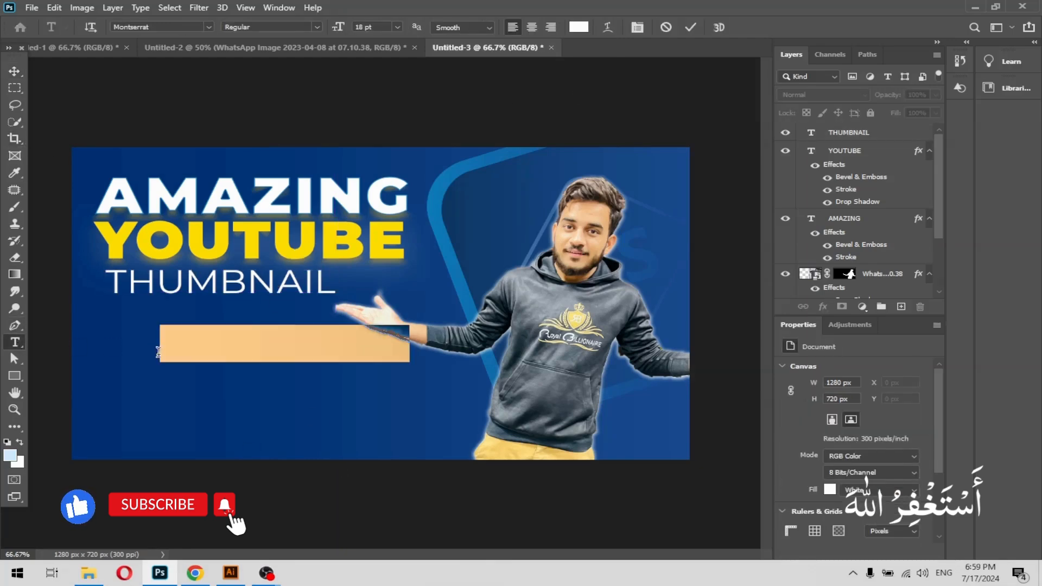
key("BackSpace")
type("IN 2 HOU")
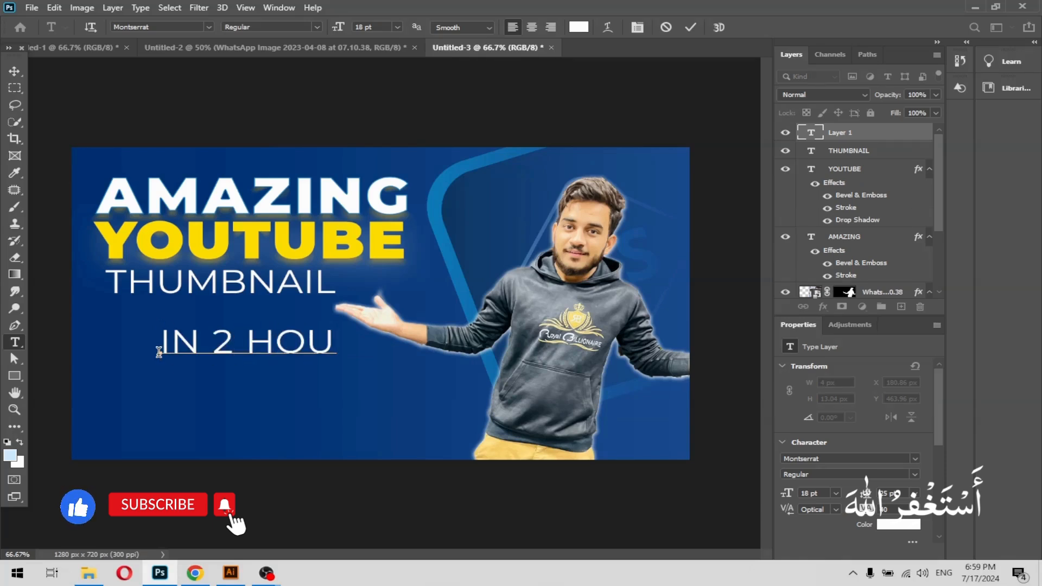
type("RS")
left_click(14, 72)
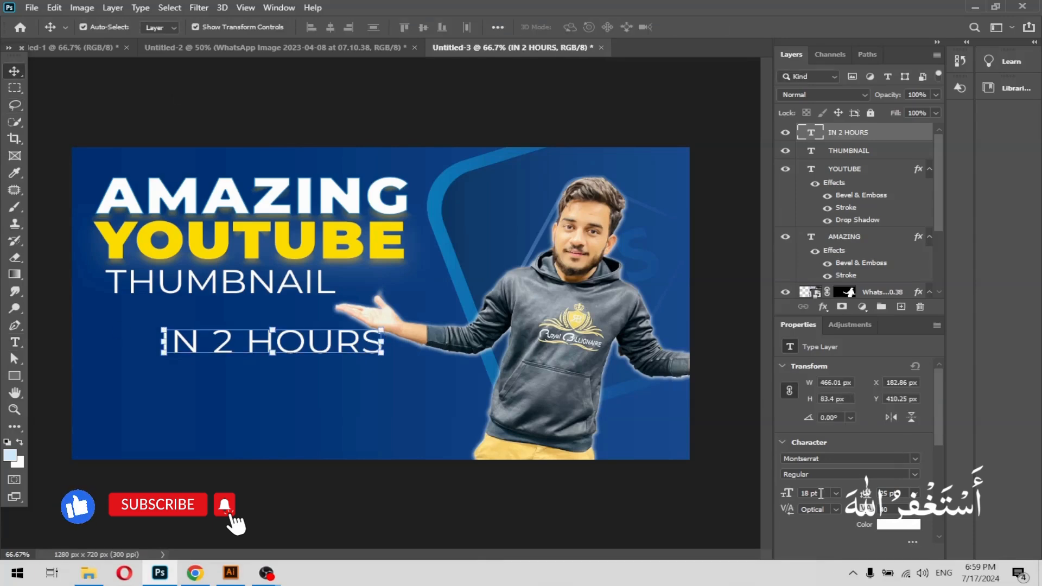
Reduce the IN 2 HOURS text to 7 pt and set its font style to SemiBold
key("Down")
key("Down")
key("Down")
key("Down")
key("Down")
key("Down")
key("Down")
key("Down")
key("Down")
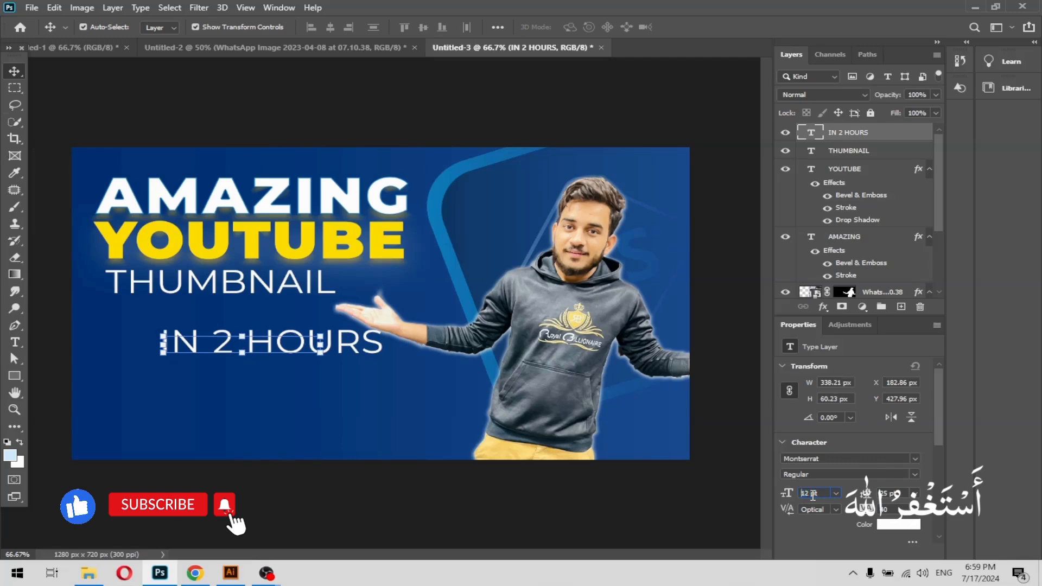
key("Down")
left_click(914, 473)
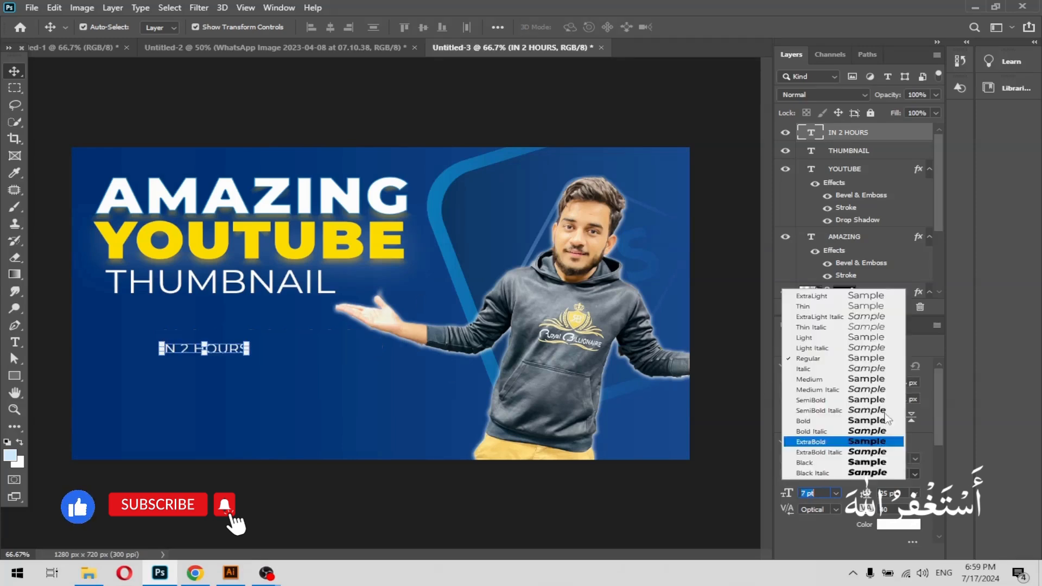
left_click(866, 379)
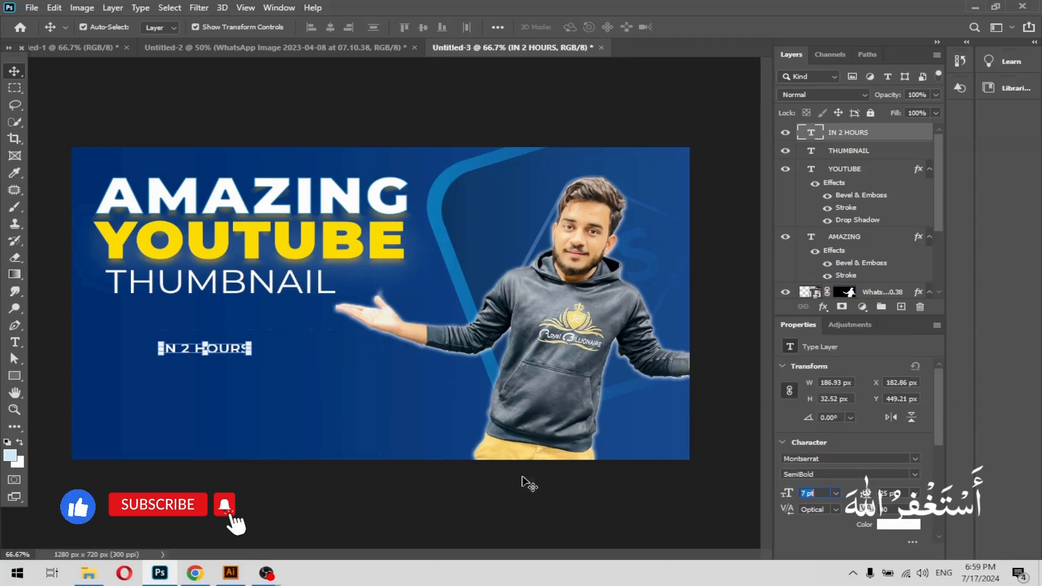
Scale the IN 2 HOURS text to about 120% and place it below THUMBNAIL, undoing the trial rotation
left_click_drag(207, 347, 254, 347)
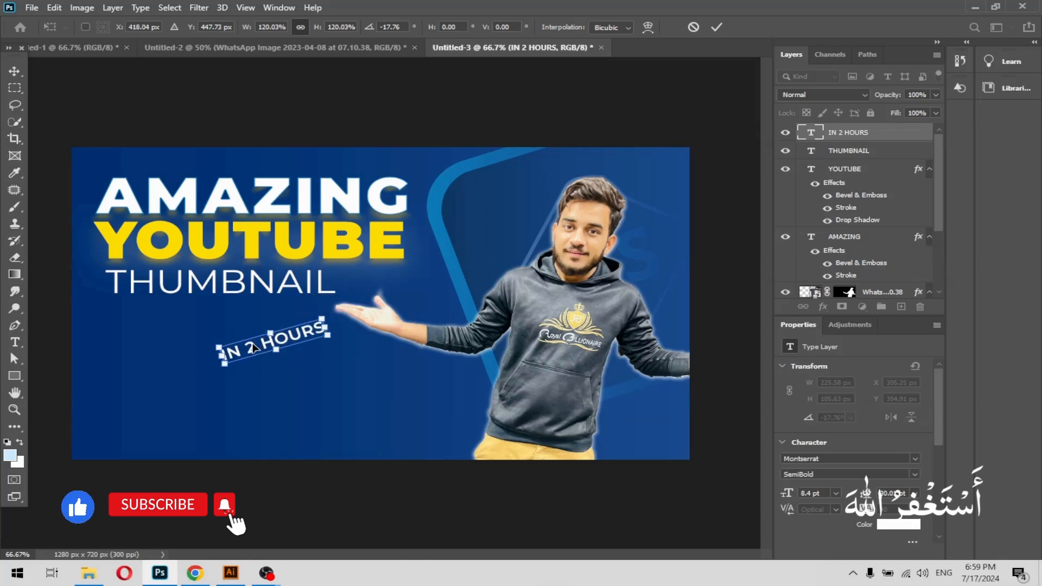
key("ctrl+z")
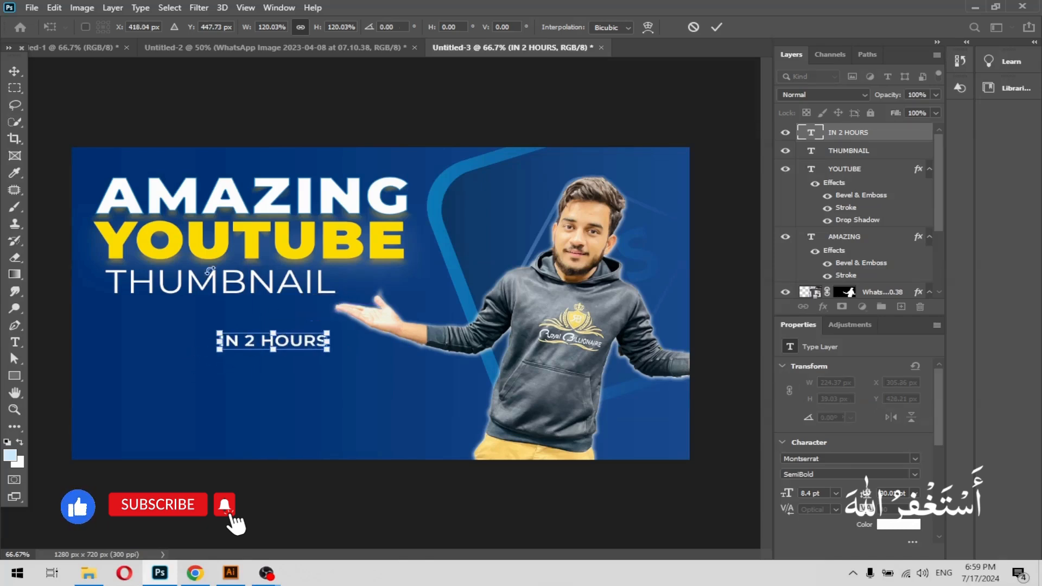
left_click(714, 26)
Align the AMAZING, YOUTUBE and THUMBNAIL text lines to a common left edge
left_click(271, 187)
left_click(269, 235, "shift")
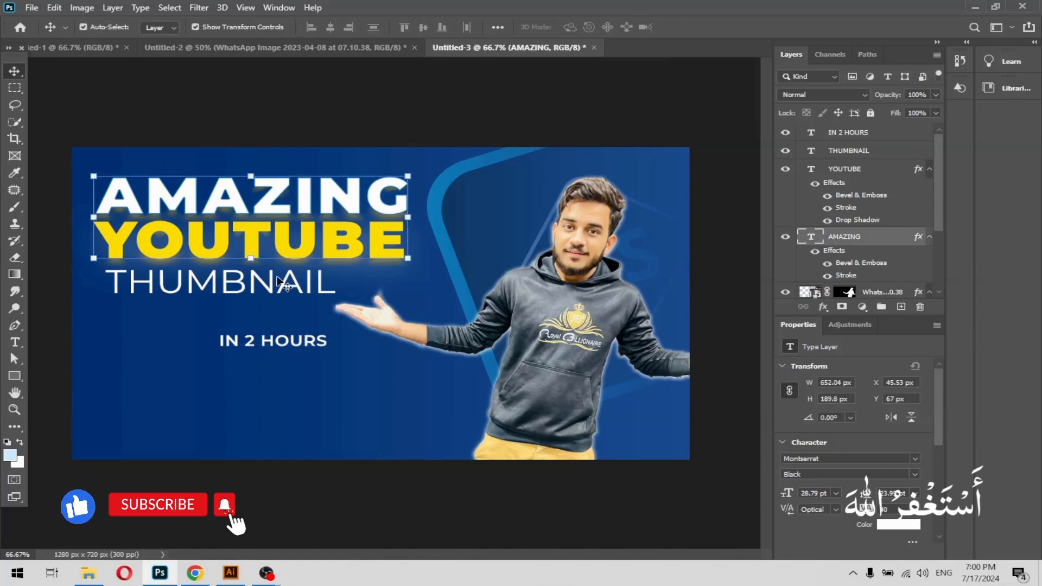
left_click(272, 287, "shift")
left_click(309, 30)
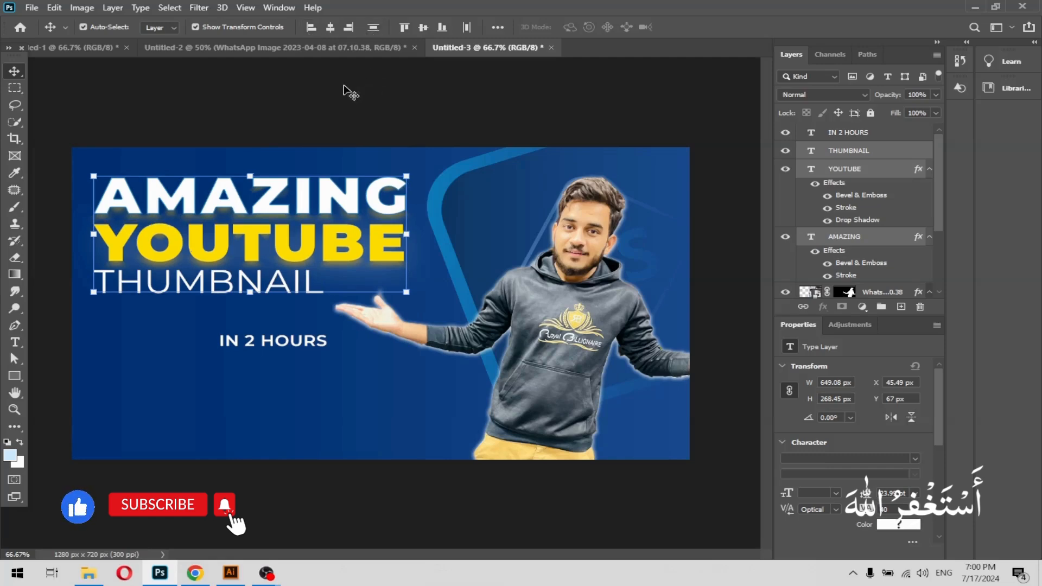
left_click(359, 89)
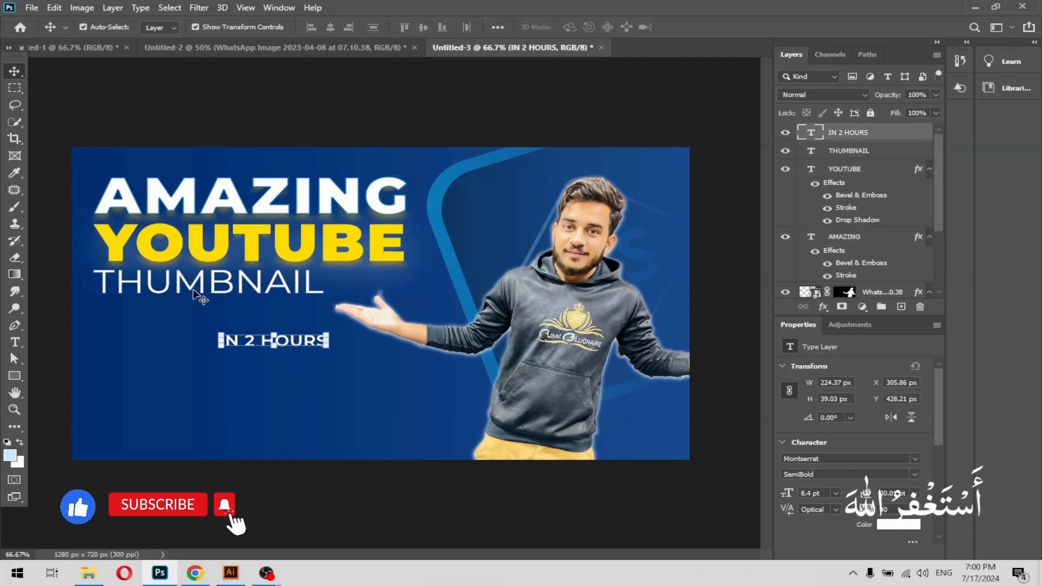
Draw a flat bar of about 352 x 50 px just below THUMBNAIL
left_click(15, 376)
left_click_drag(104, 310, 273, 331)
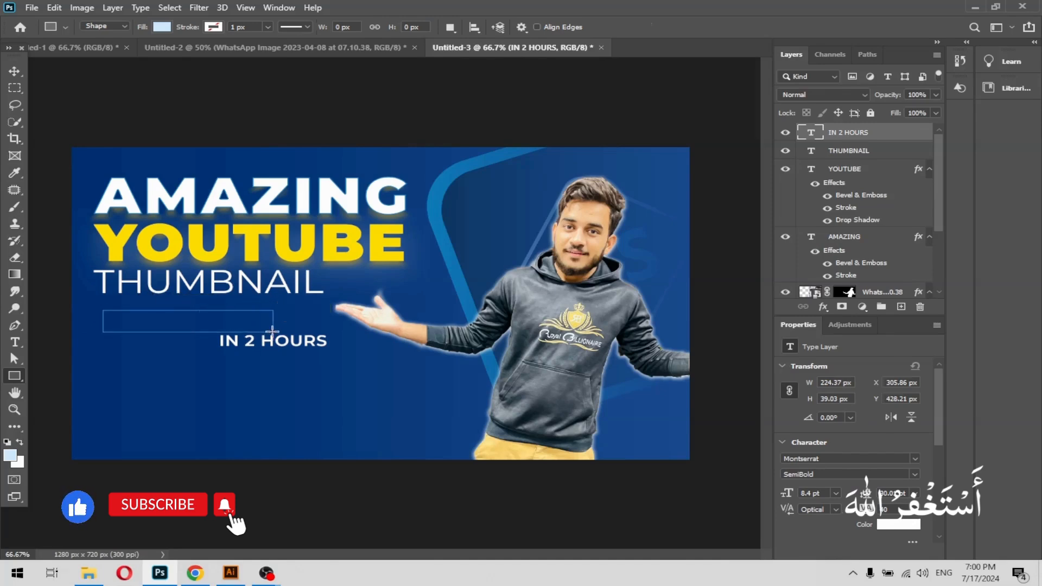
left_click(15, 71)
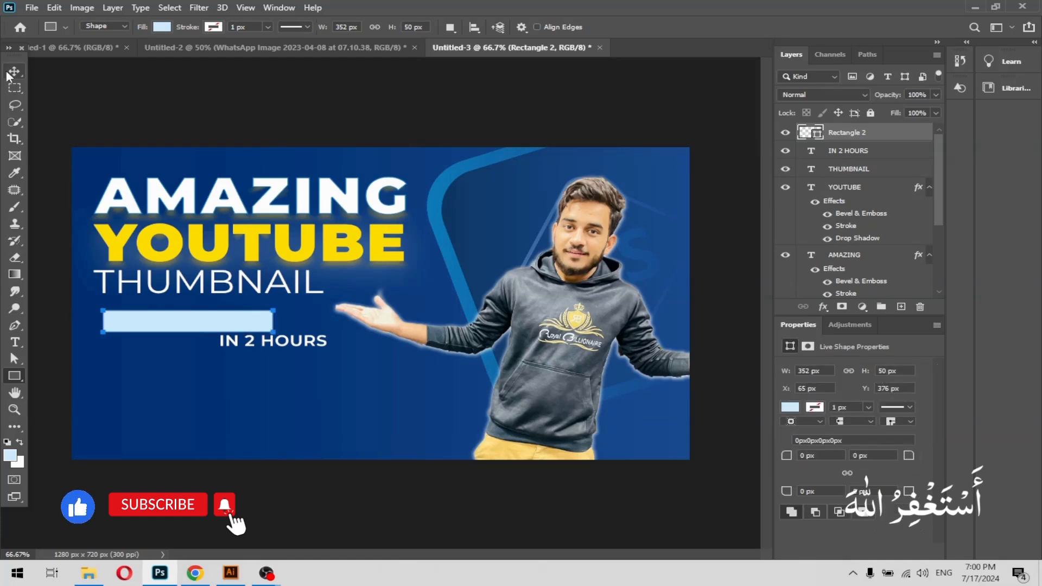
Stack the IN 2 HOURS layer above the bar and line the bar up with the headline's left edge at X 49 px
left_click_drag(269, 342, 179, 383)
right_click(179, 383)
left_click(203, 391)
left_click_drag(850, 151, 846, 129)
left_click(172, 324)
left_click_drag(173, 320, 165, 320)
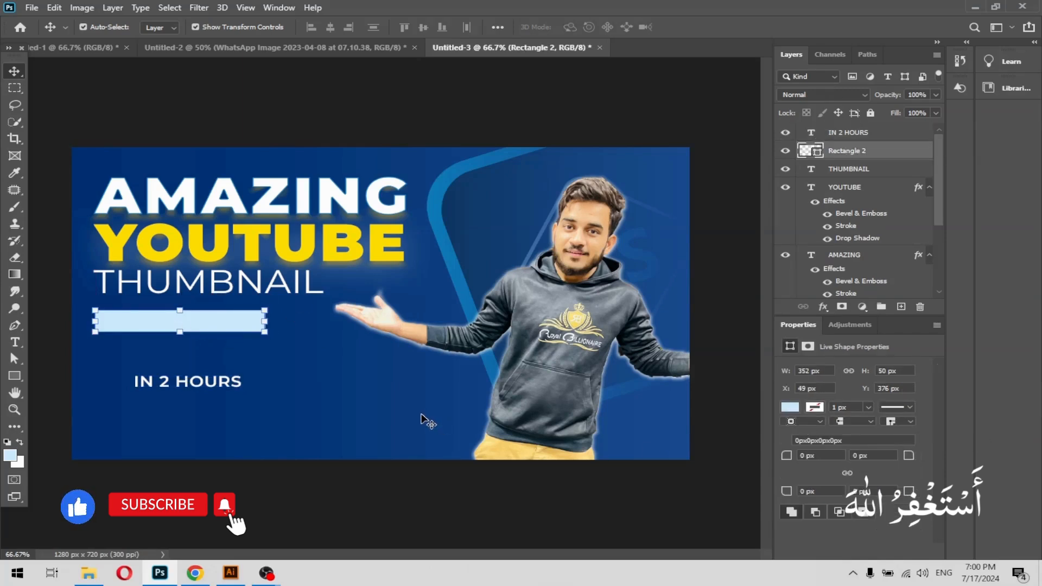
Fill the bar with the headline yellow, move IN 2 HOURS onto it and nudge the bar to Y 375 px
left_click(790, 407)
left_click(791, 407)
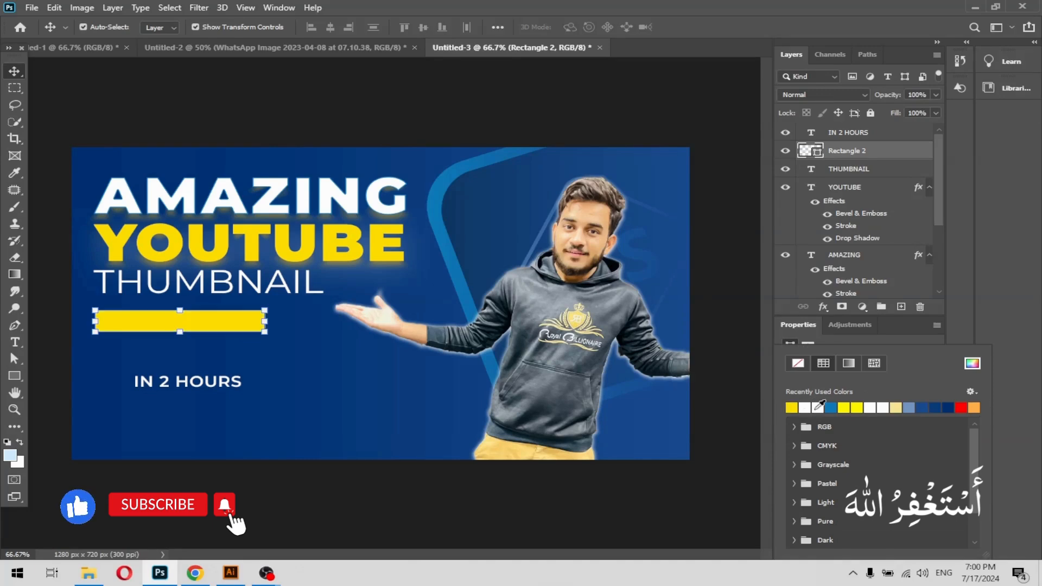
left_click_drag(187, 385, 186, 328)
left_click(257, 327)
key("Up")
key("Up")
key("Down")
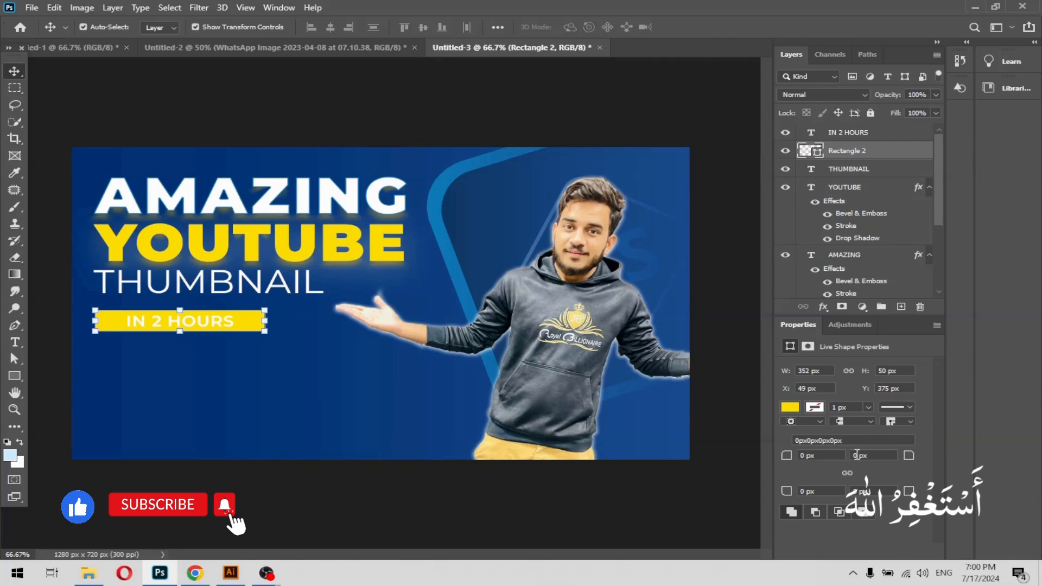
Change the bar's fill to a linear gradient and set its first colour stop to yellow #ffde00
left_click(791, 407)
left_click(976, 408)
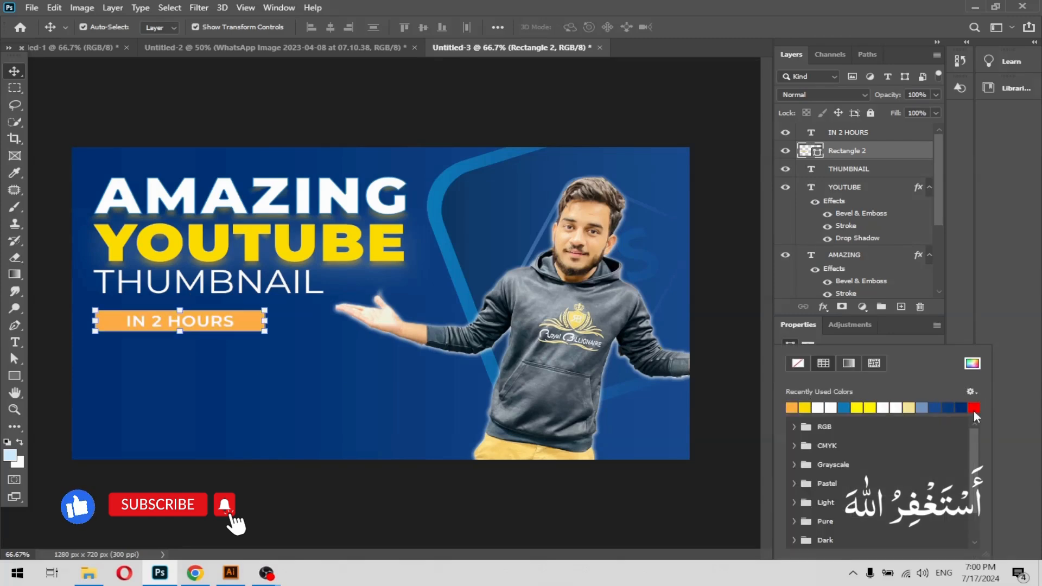
left_click(849, 363)
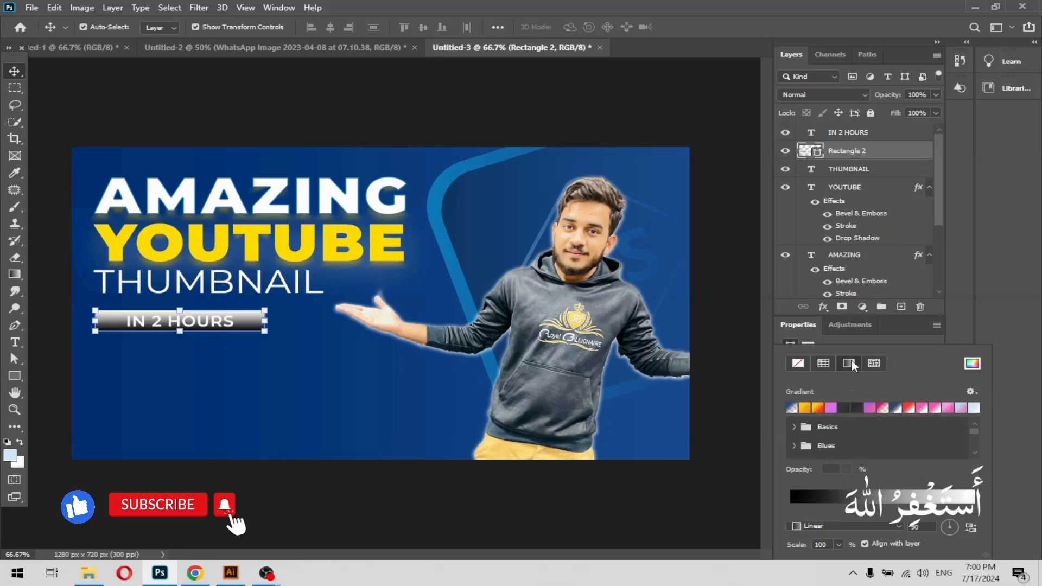
left_click(803, 505)
double_click(686, 444)
left_click(377, 255)
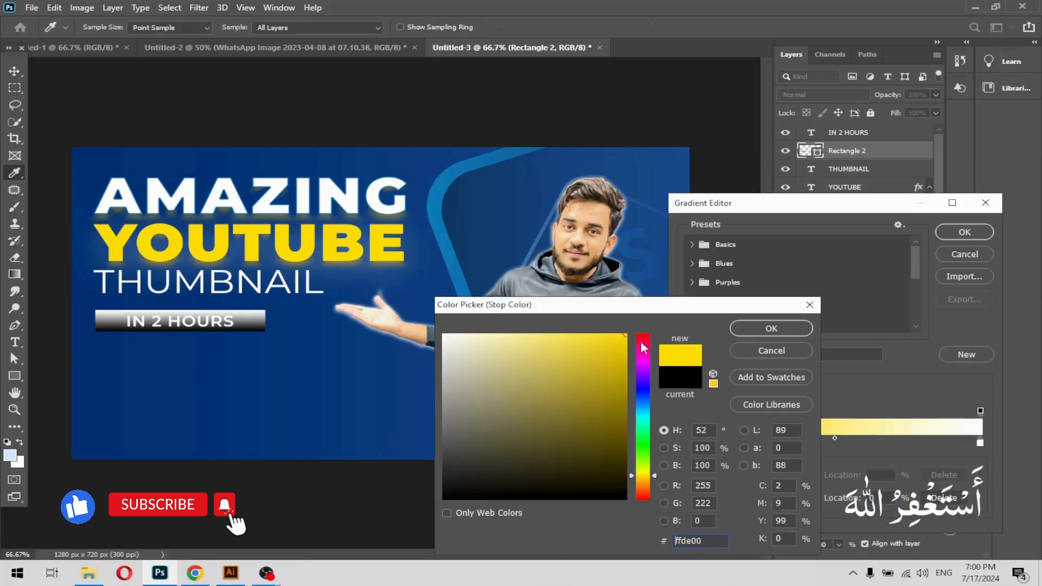
left_click(771, 329)
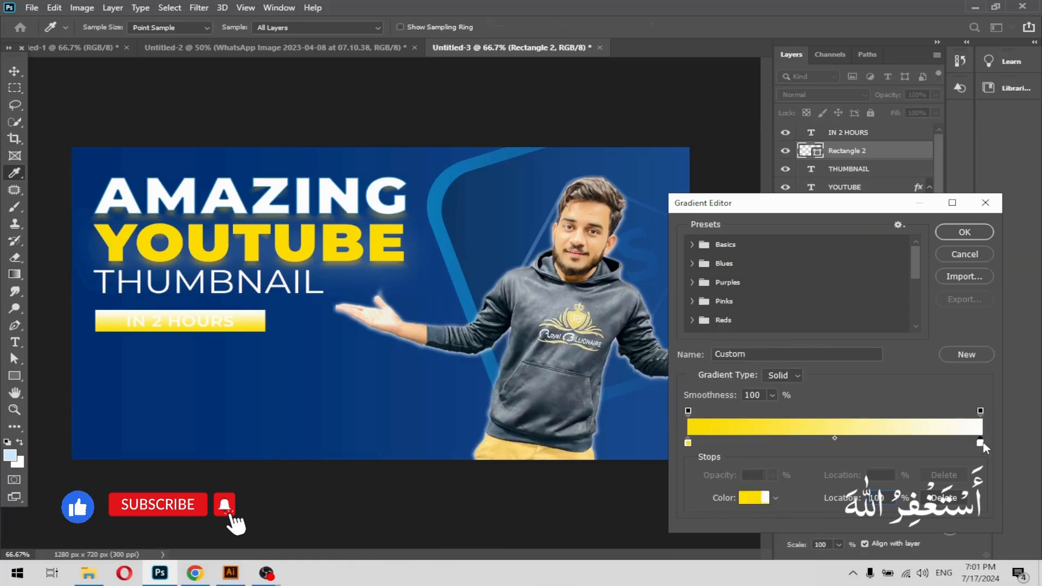
Set the bar gradient's end stop to orange-yellow #ffc001, shift it to the 98% location and apply the gradient
double_click(980, 442)
left_click_drag(644, 465, 646, 484)
left_click_drag(622, 364, 627, 336)
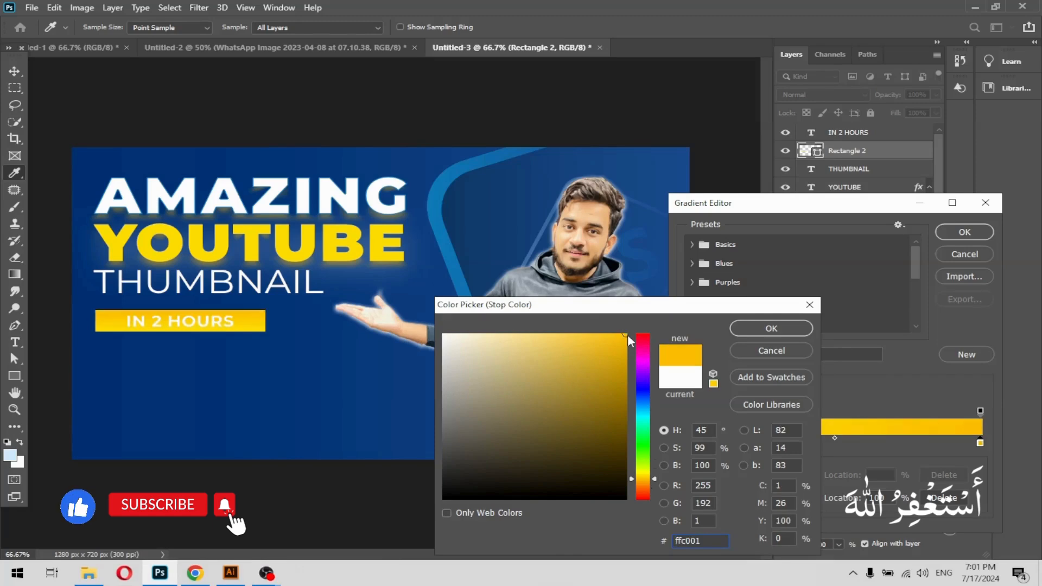
left_click(796, 328)
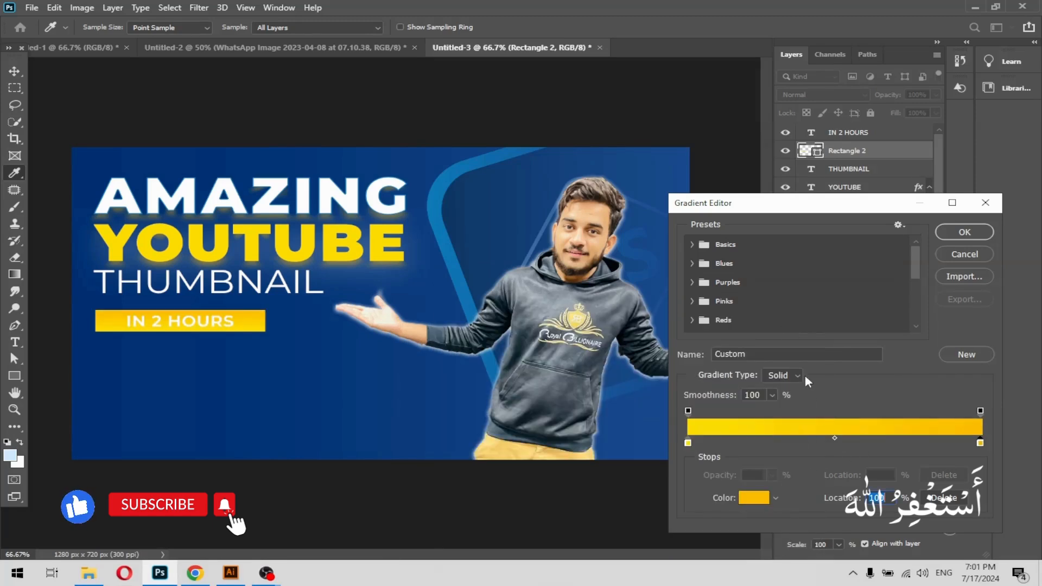
mouse_move(980, 443)
left_mouse_down()
mouse_move(893, 442)
mouse_move(974, 443)
left_mouse_up()
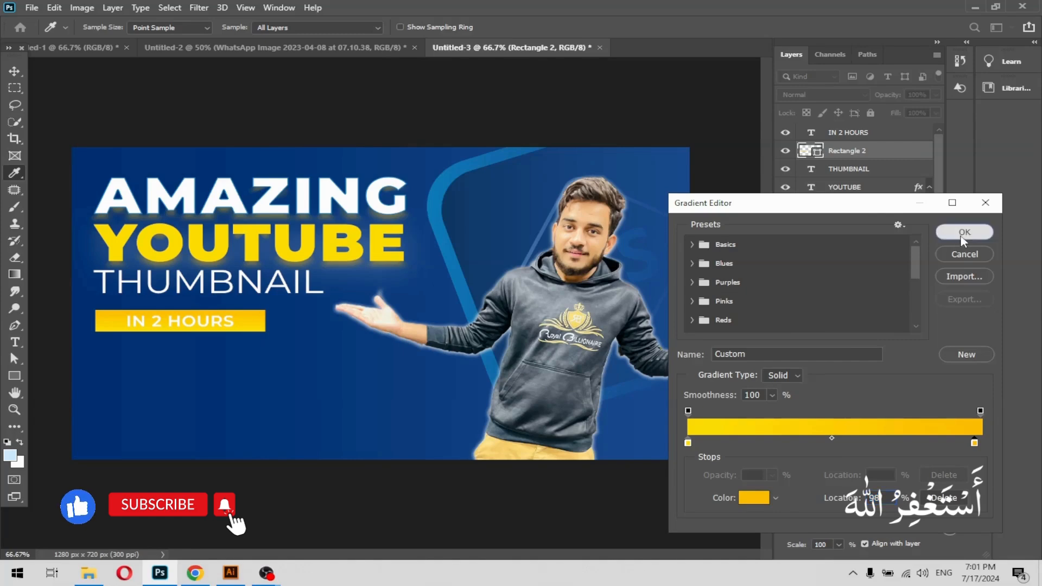
left_click(963, 233)
Round the yellow bar's top-left corner to 10 px and round its bottom-right corner as well
key("v")
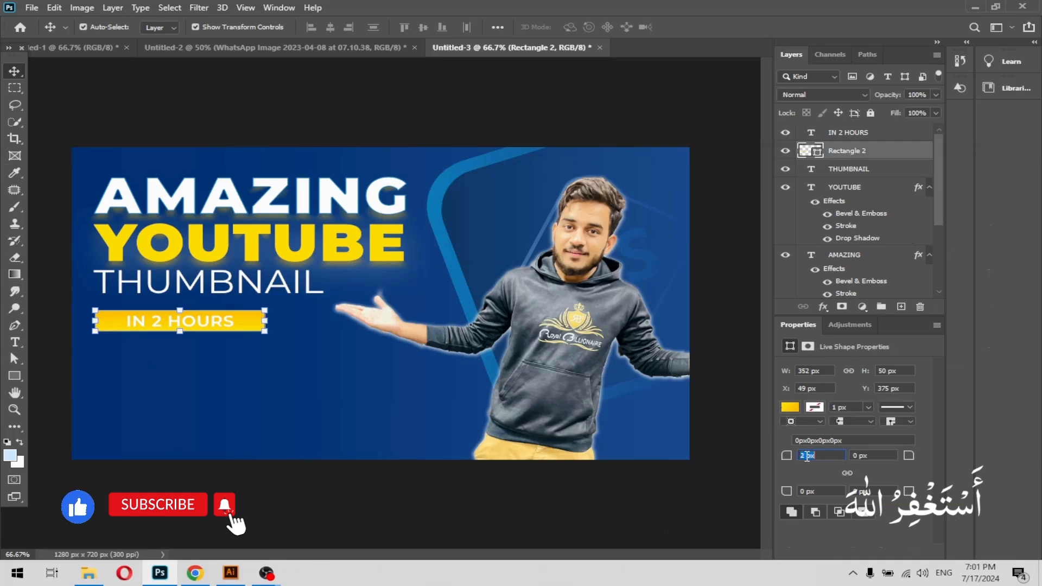
left_click(339, 502)
left_click(140, 329)
key("Up")
key("Return")
left_click(737, 506)
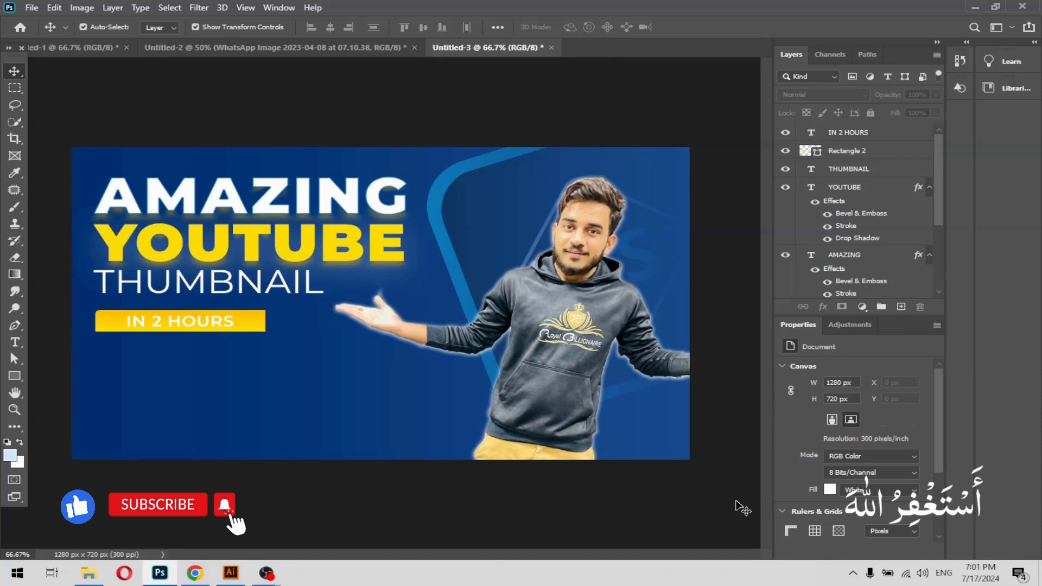
left_click(261, 326)
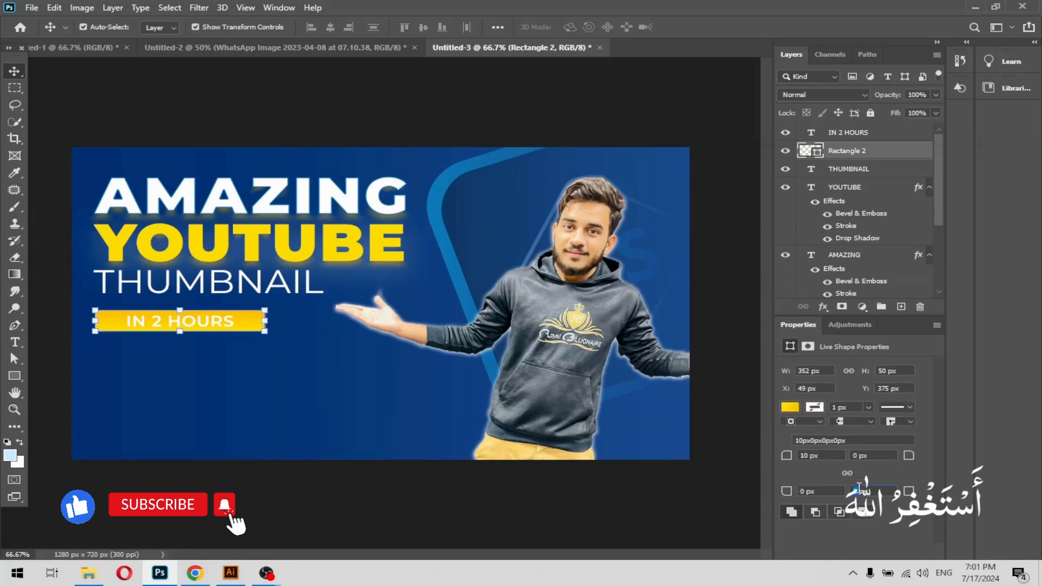
left_click(339, 485)
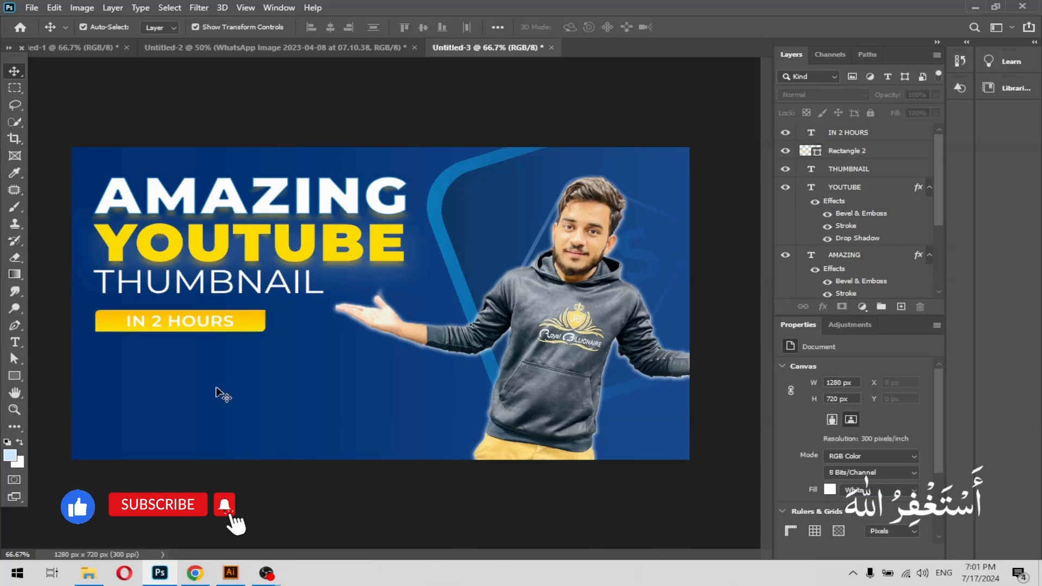
Draw a light blue rectangle of about 718 x 131 px near the canvas bottom and place it at X 49, Y 540 px
left_click(15, 375)
mouse_move(105, 394)
left_mouse_down()
mouse_move(244, 441)
mouse_move(453, 451)
left_mouse_up()
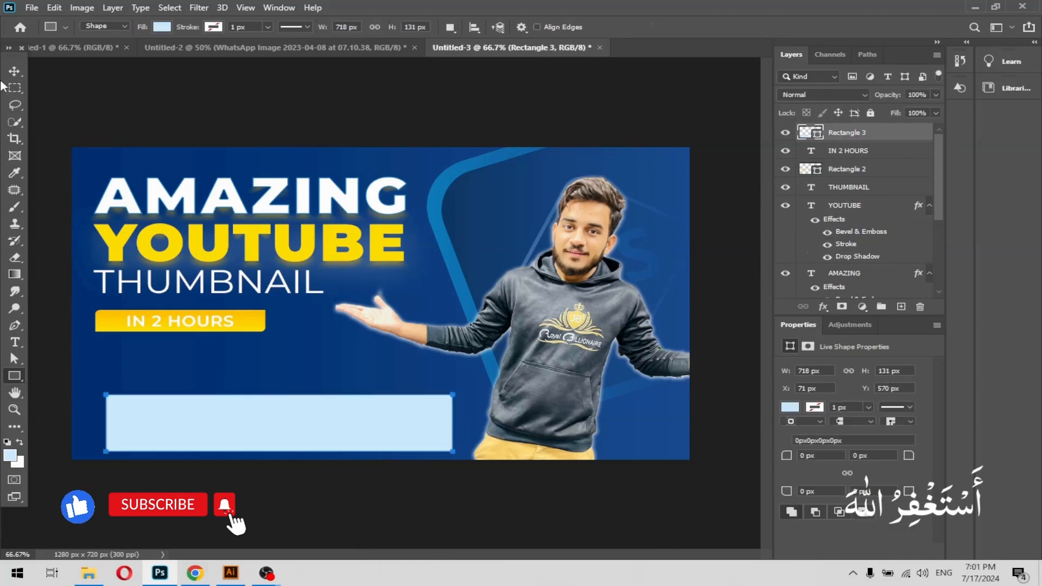
left_click(14, 72)
left_click_drag(285, 421, 275, 408)
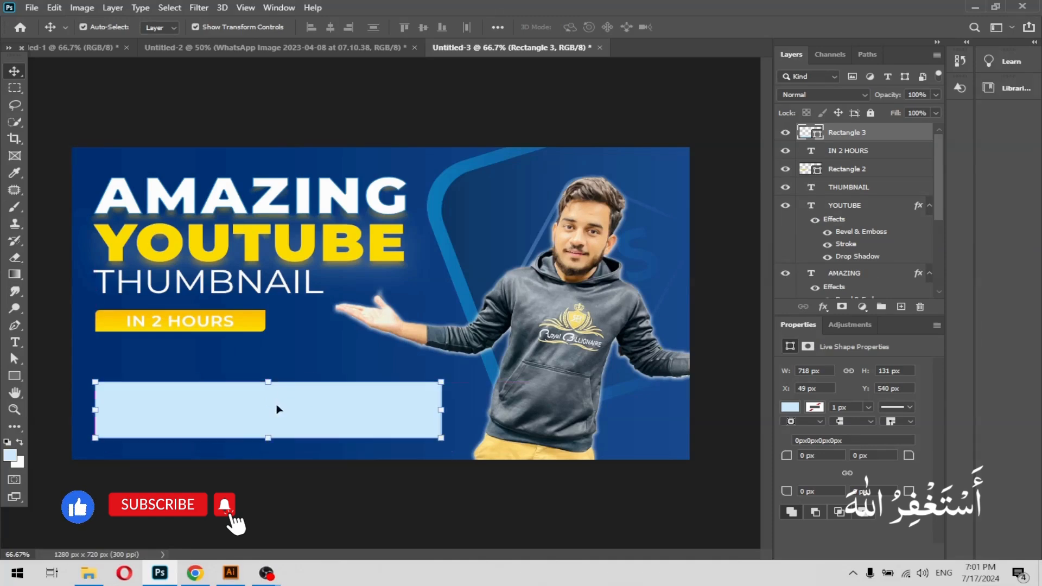
left_click(362, 502)
Add a white 7 pt Montserrat SemiBold text line reading Faraz GFX Design on the light blue rectangle
left_click(15, 342)
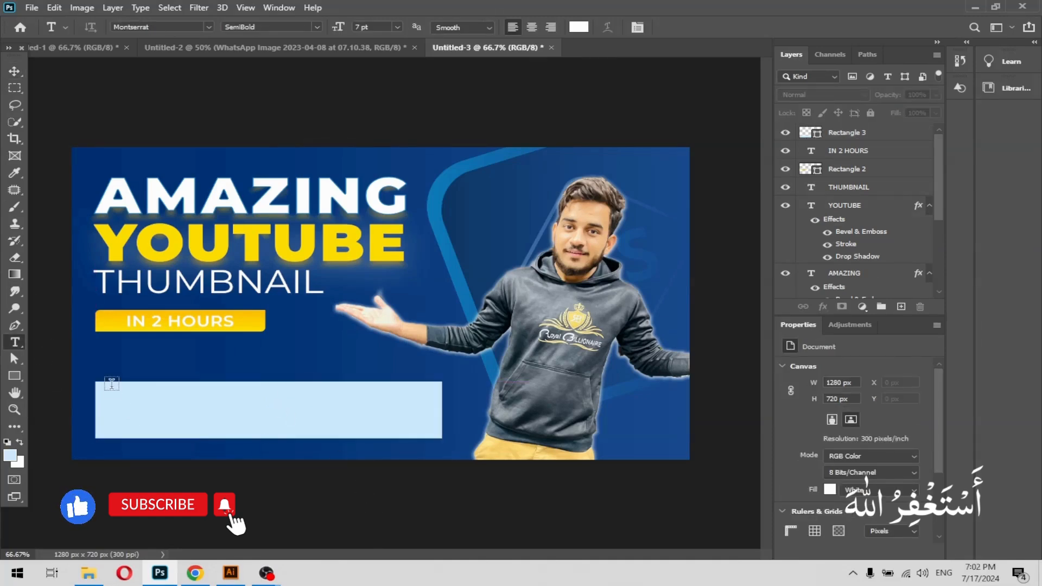
left_click(127, 417)
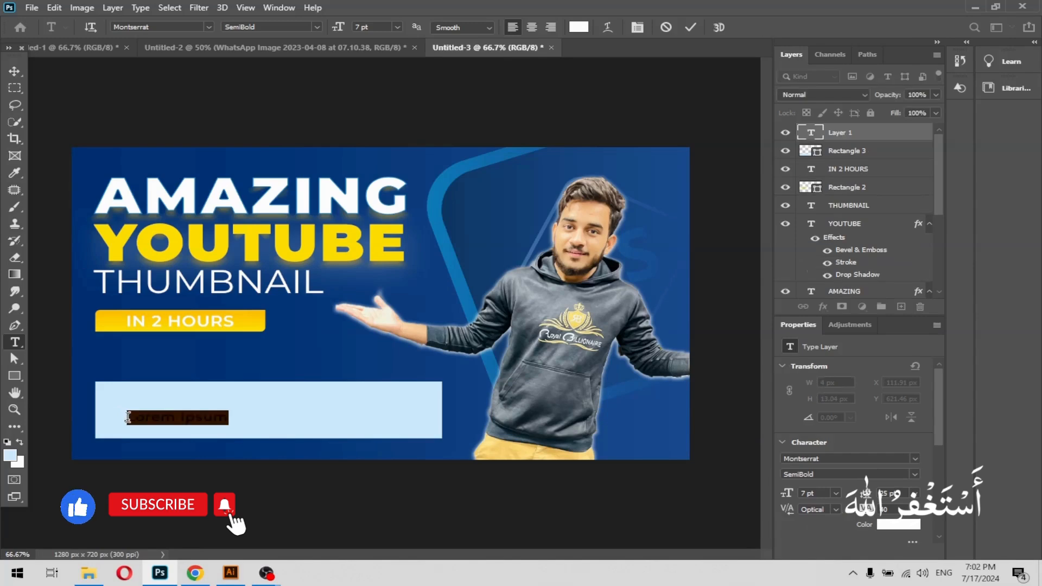
key("BackSpace")
type("FARA")
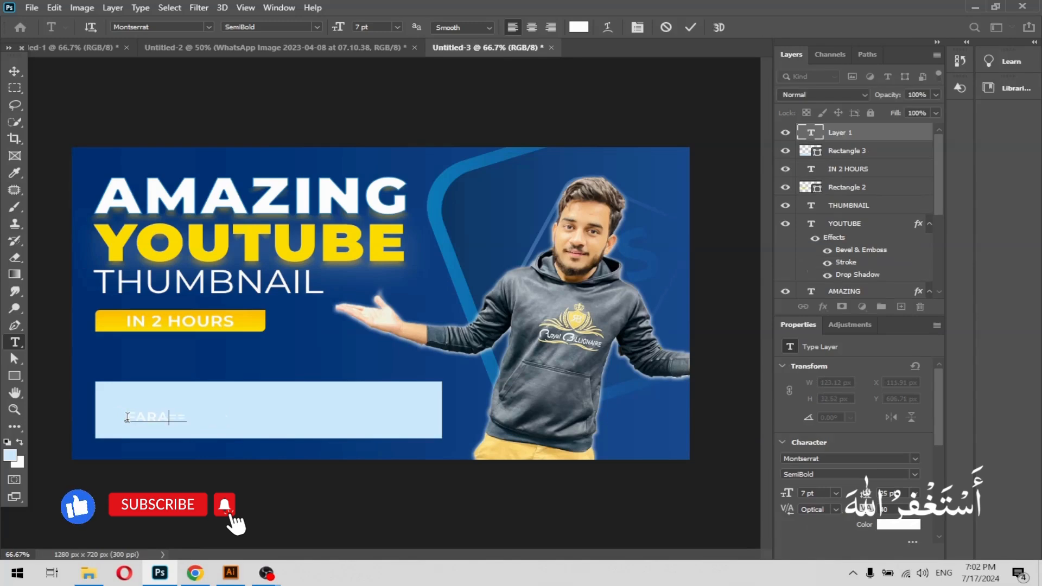
key("BackSpace")
key("BackSpace")
key("BackSpace")
key("BackSpace")
key("BackSpace")
key("BackSpace")
type("Faraz GFX DES")
left_click(14, 71)
Fill the light blue rectangle behind the channel name with dark blue sampled from the background
left_click(318, 395)
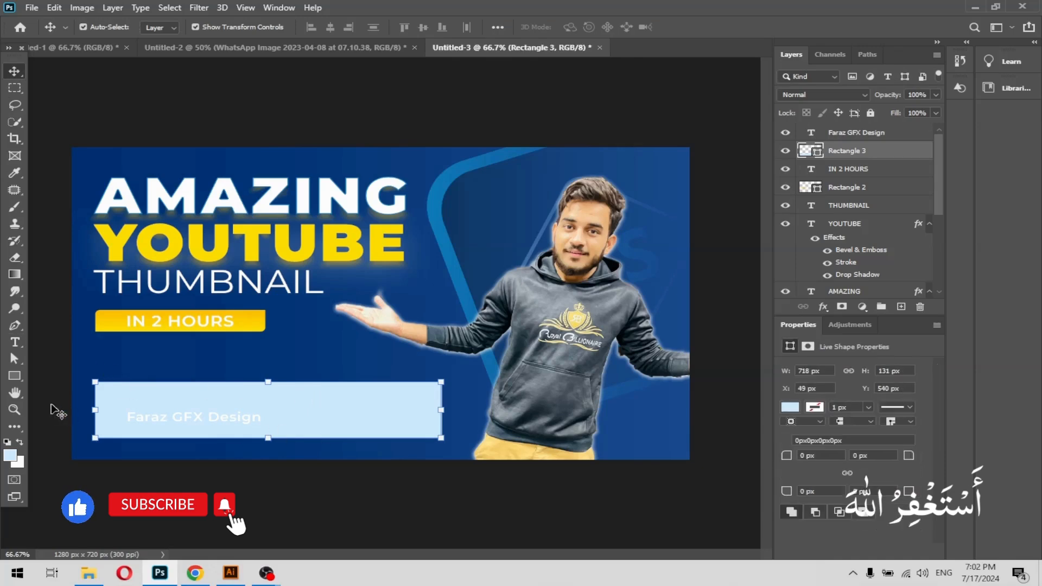
left_click(15, 173)
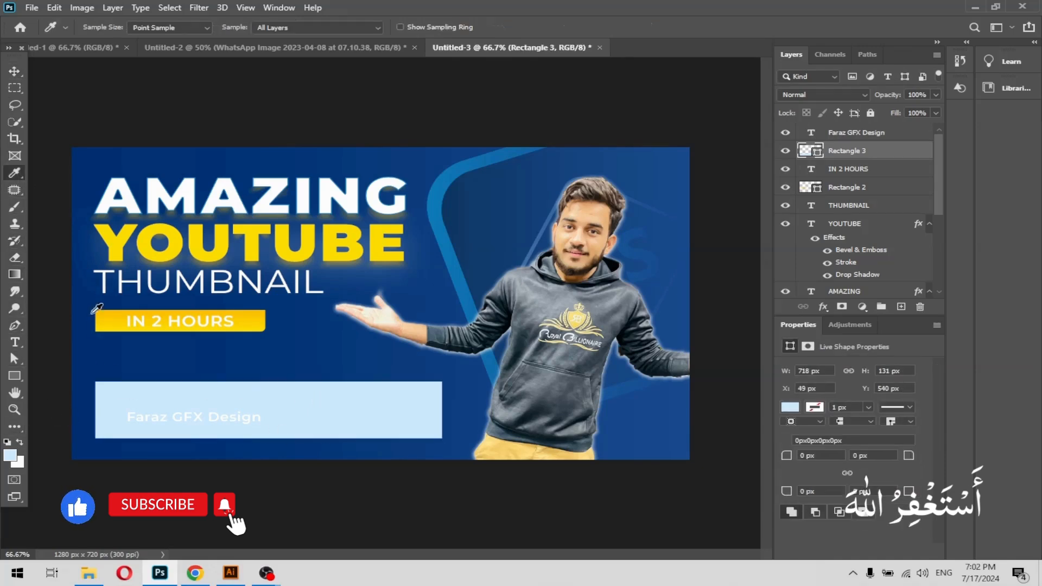
left_click(14, 71)
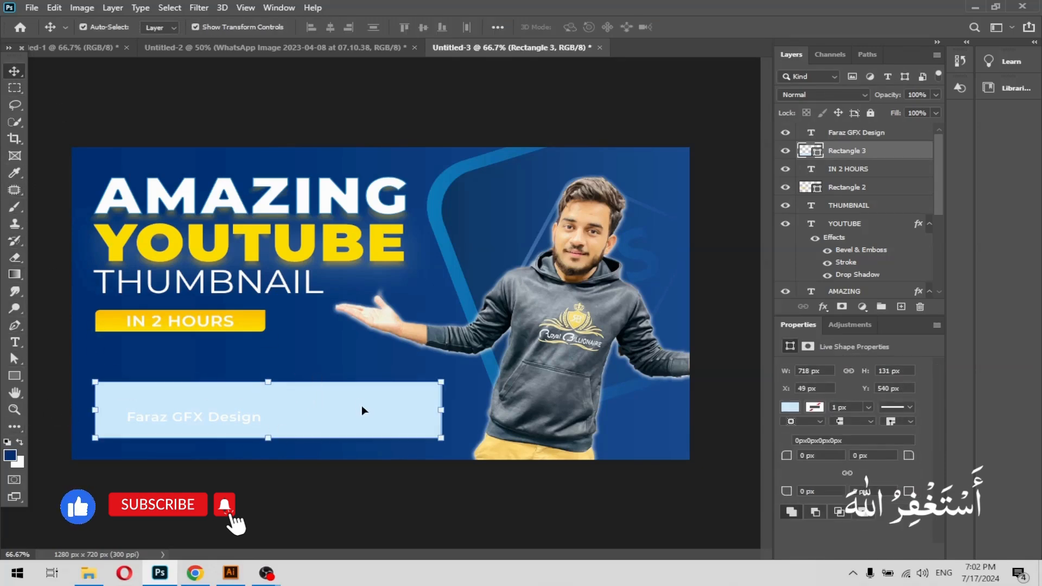
left_click(790, 407)
left_click(793, 406)
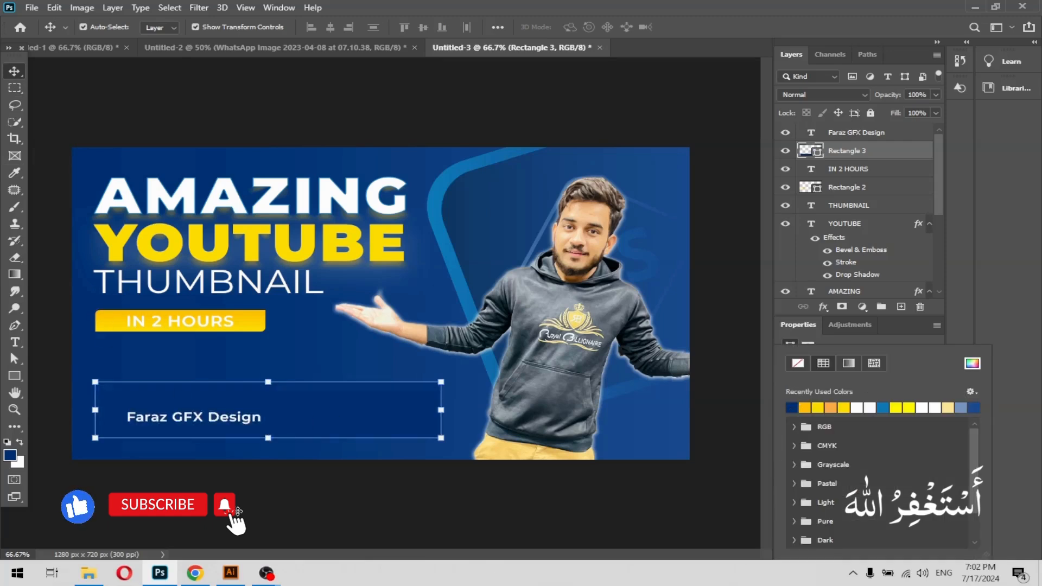
left_click(304, 434)
left_click(308, 430)
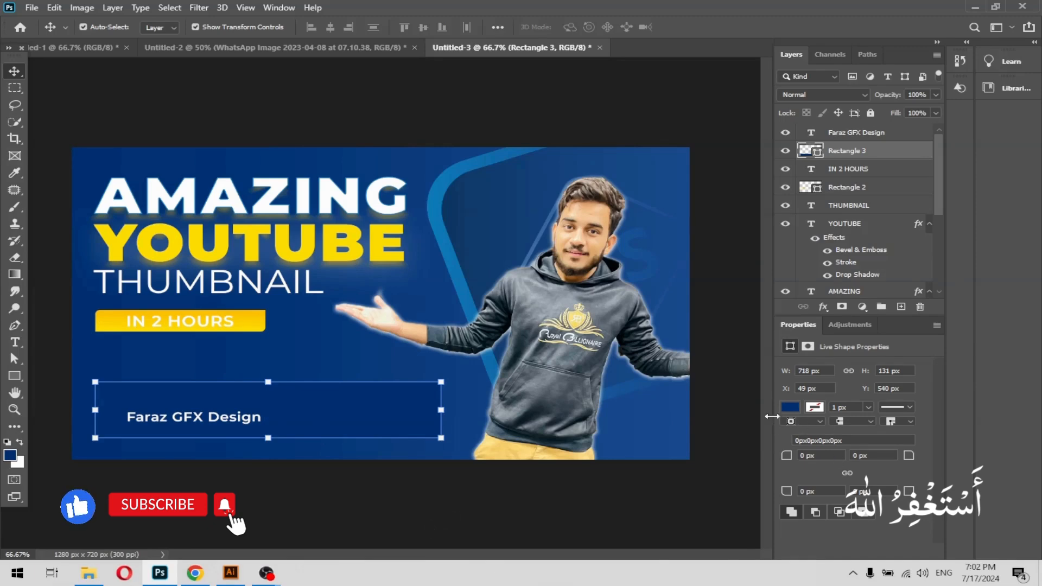
Fill the channel-name box with the recent blue-to-transparent gradient, keeping it linear, rotating it to run horizontally and shifting its blue stop inward
left_click(791, 407)
left_click(849, 363)
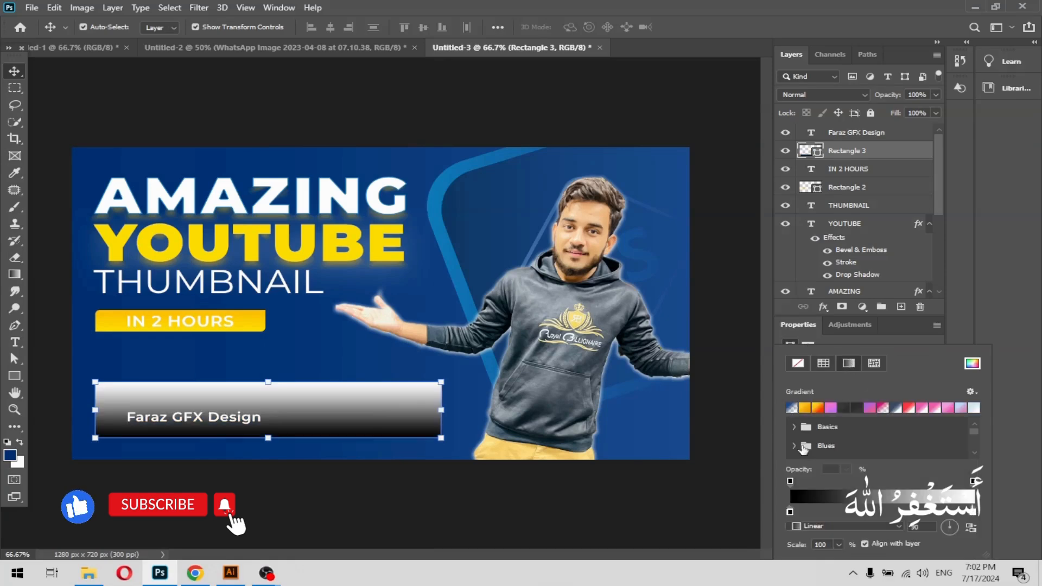
left_click(791, 408)
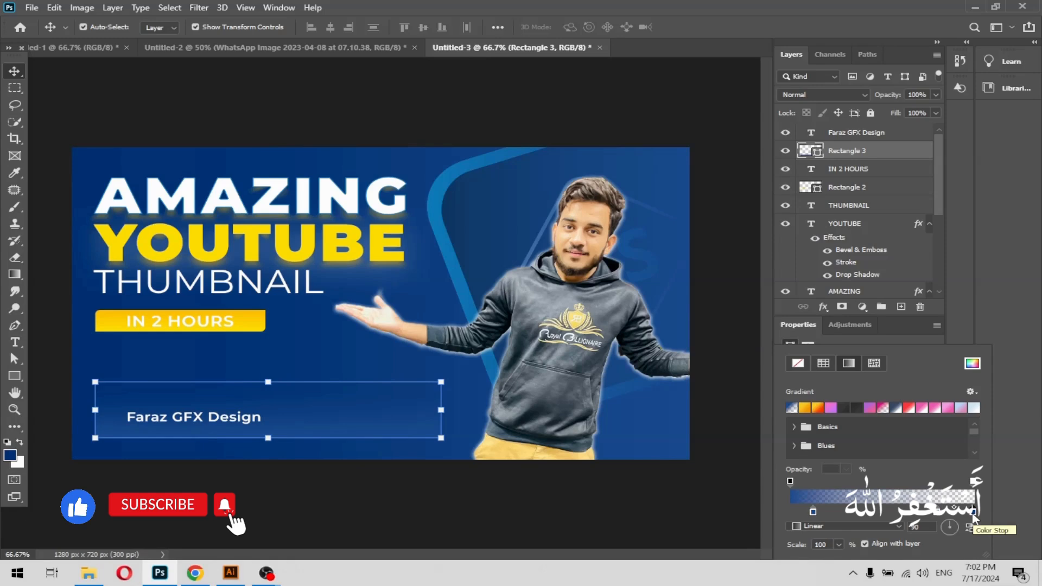
left_click(856, 527)
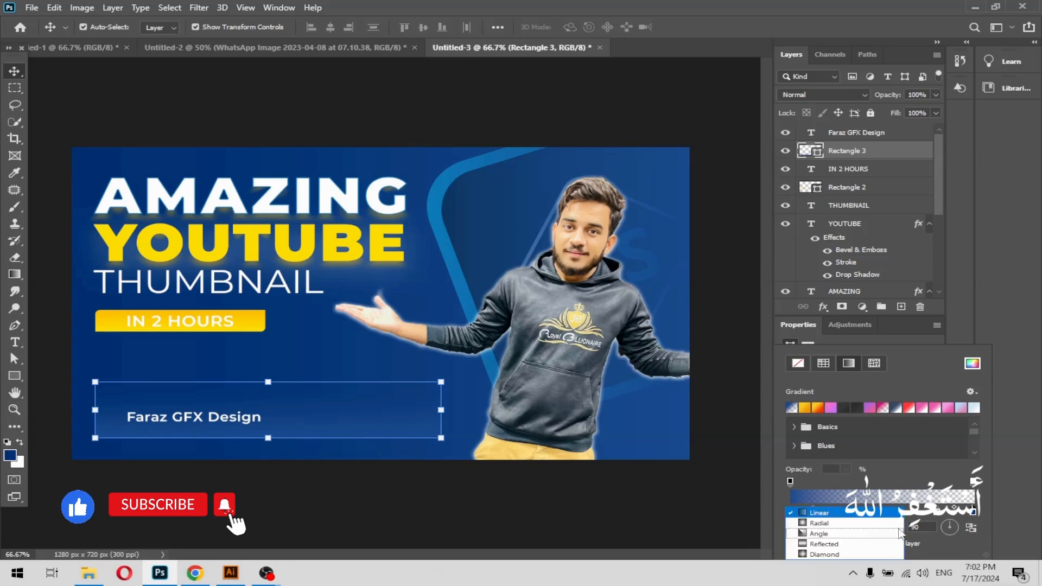
left_click(869, 539)
left_click(863, 526)
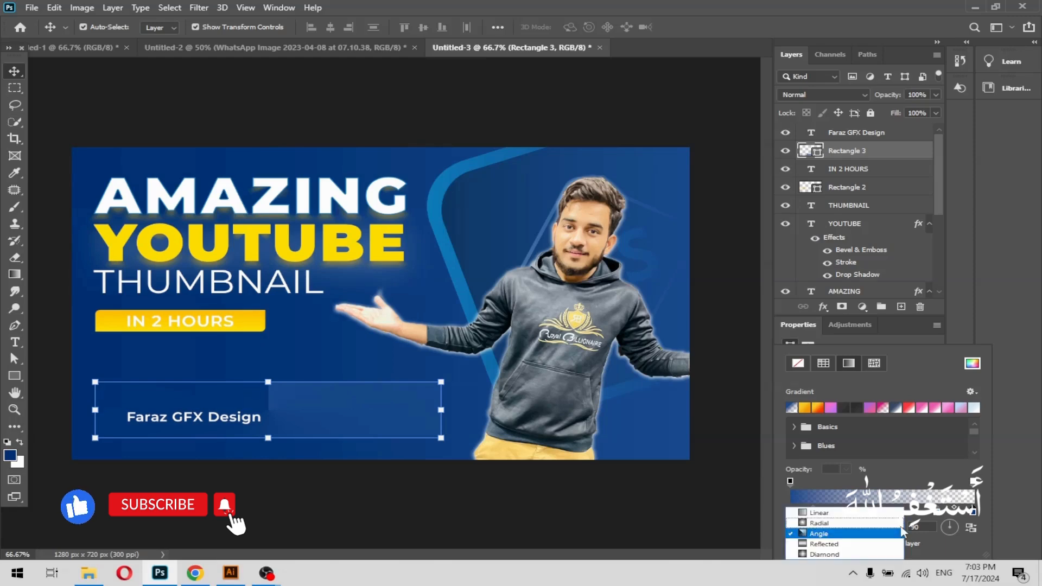
left_click(857, 516)
left_click(955, 527)
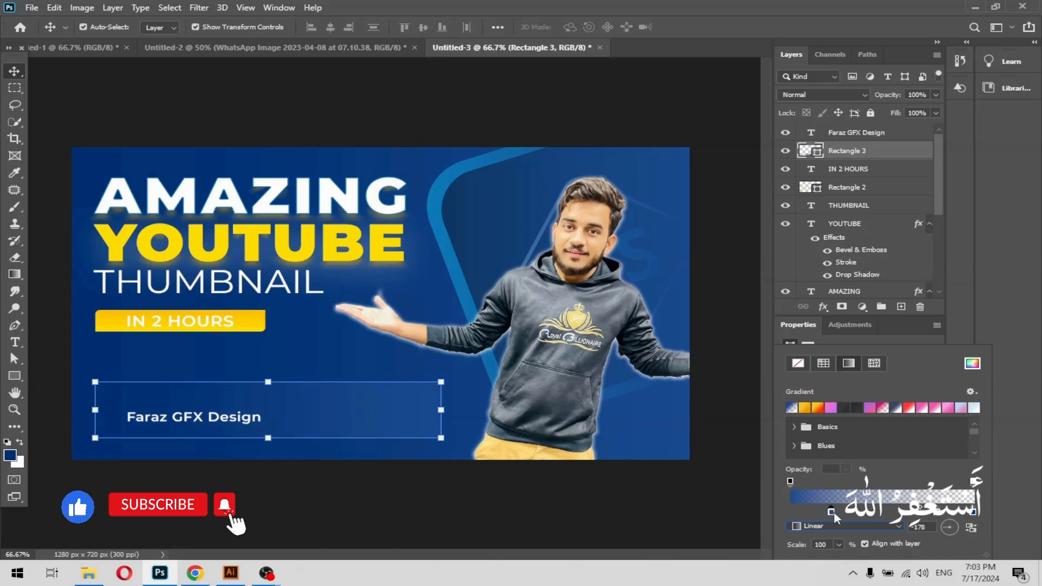
left_click(13, 75)
left_click(544, 112)
Reposition the channel-name text inside the box, duplicate it on a second line and change the lower line to PHOTOSHOP
left_click_drag(251, 421, 201, 427)
left_click(211, 500)
left_click(200, 399)
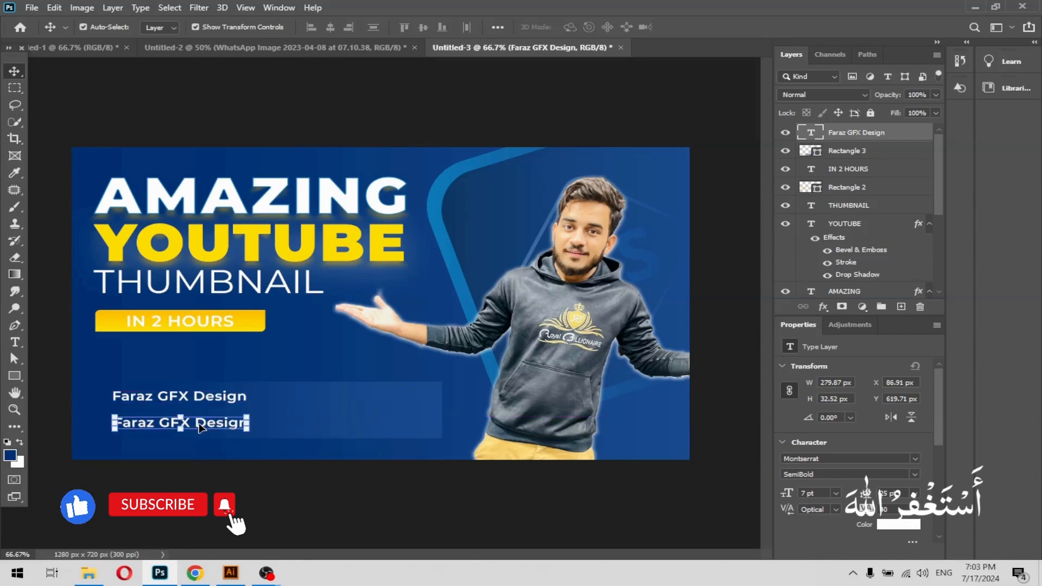
double_click(201, 427)
key("BackSpace")
type("PHOTOSHOP")
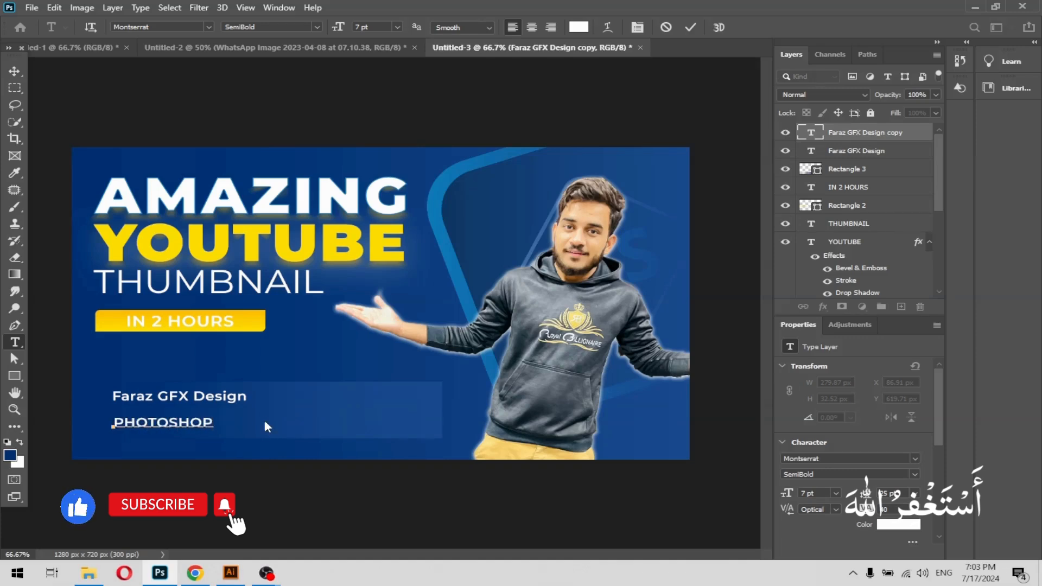
left_click(14, 71)
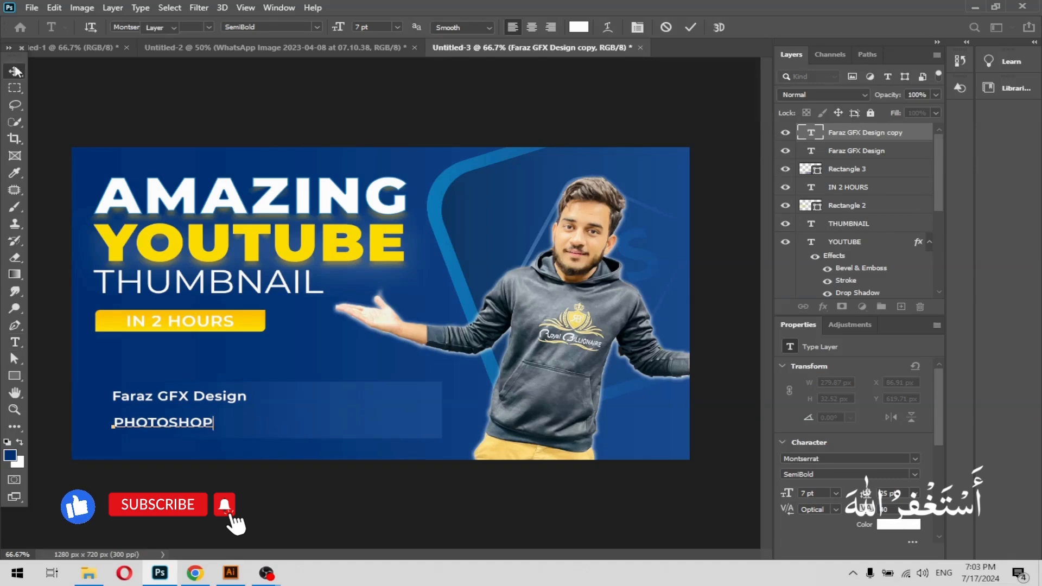
Enlarge the PHOTOSHOP line to 14 pt and align it under the channel name, nudging the name slightly upward
scroll(807, 495, "up", 7)
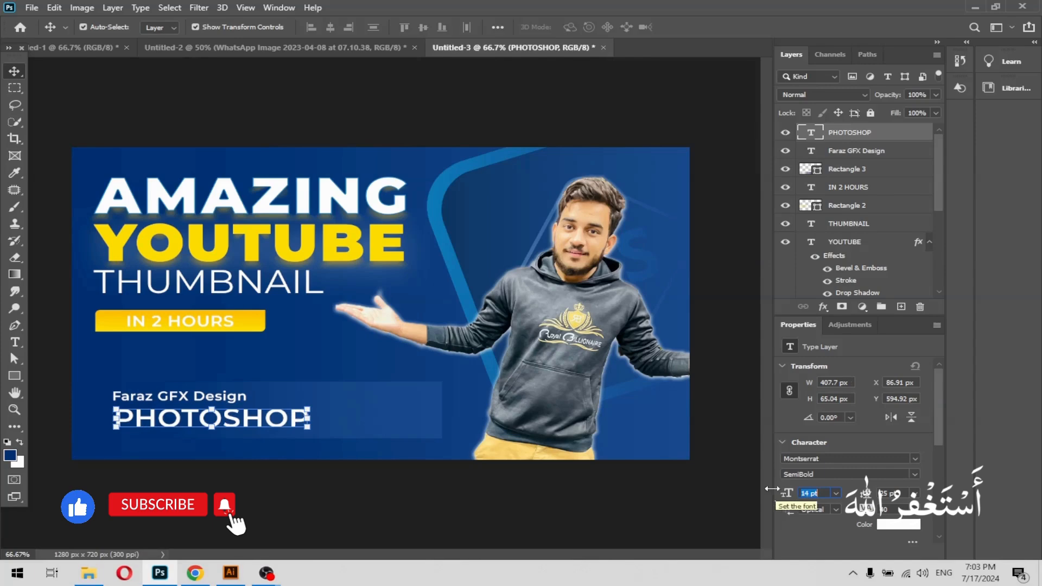
left_click(170, 400)
key("Up")
key("Up")
key("Up")
key("Up")
key("Up")
key("Up")
key("Up")
key("Up")
left_click_drag(152, 426, 149, 424)
left_click(449, 303)
Shrink the large background Photoshop logo to about 160 x 155 px and move it over the channel-name box's right part
scroll(870, 238, "up", 3)
scroll(862, 219, "down", 3)
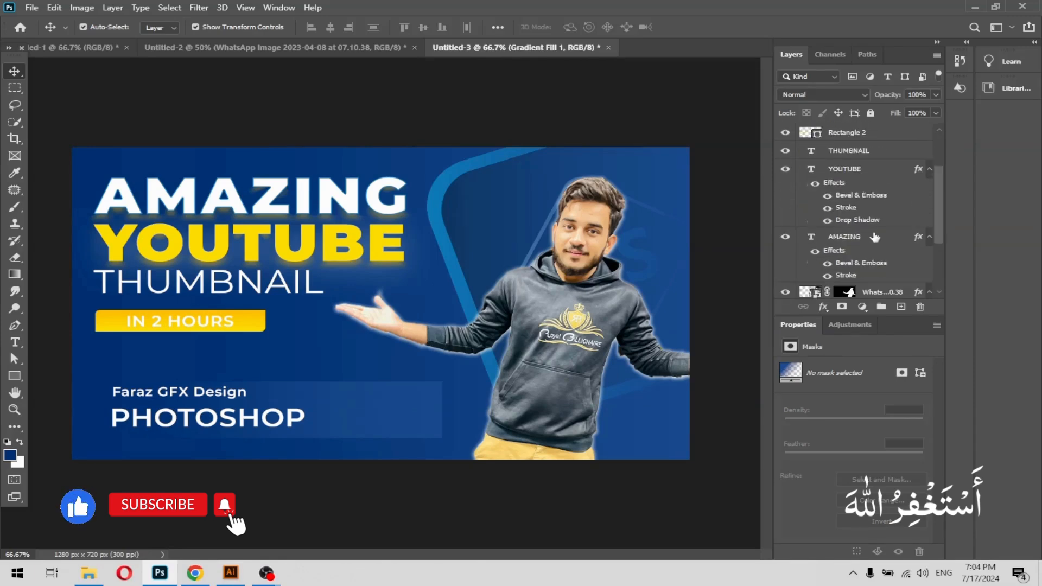
left_click(858, 265)
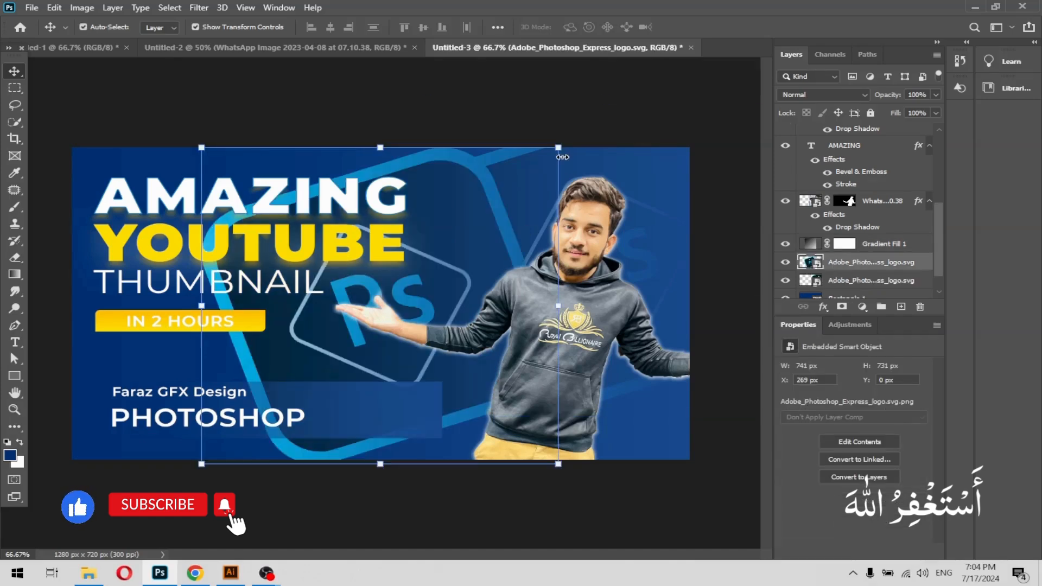
left_click_drag(562, 156, 477, 266)
left_click_drag(532, 308, 400, 423)
left_click_drag(884, 262, 881, 115)
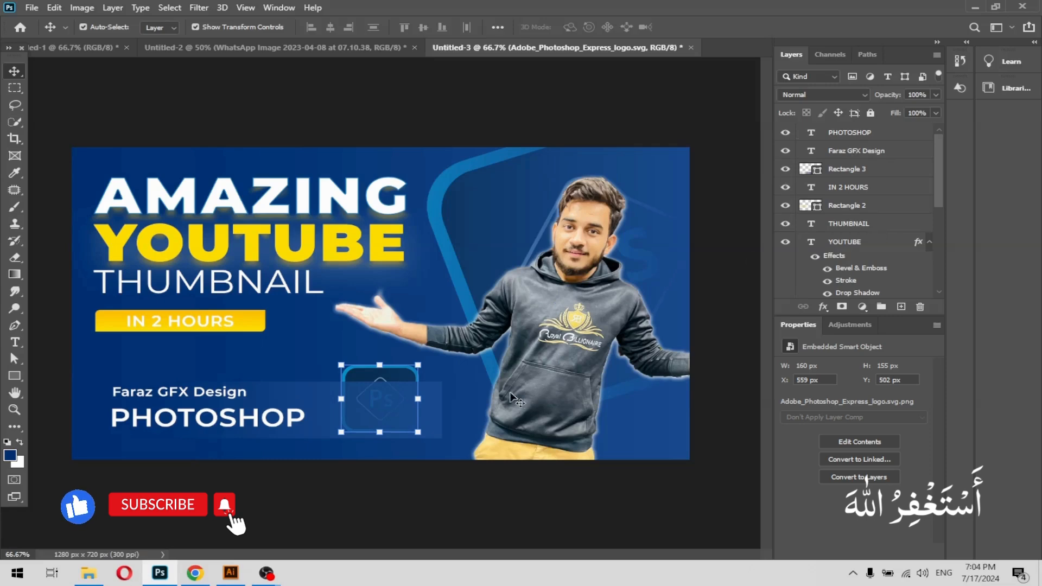
Bring the small Photoshop logo's layer to the top of the stack and scale it to 2.19% inside the channel-name box
left_click(898, 166)
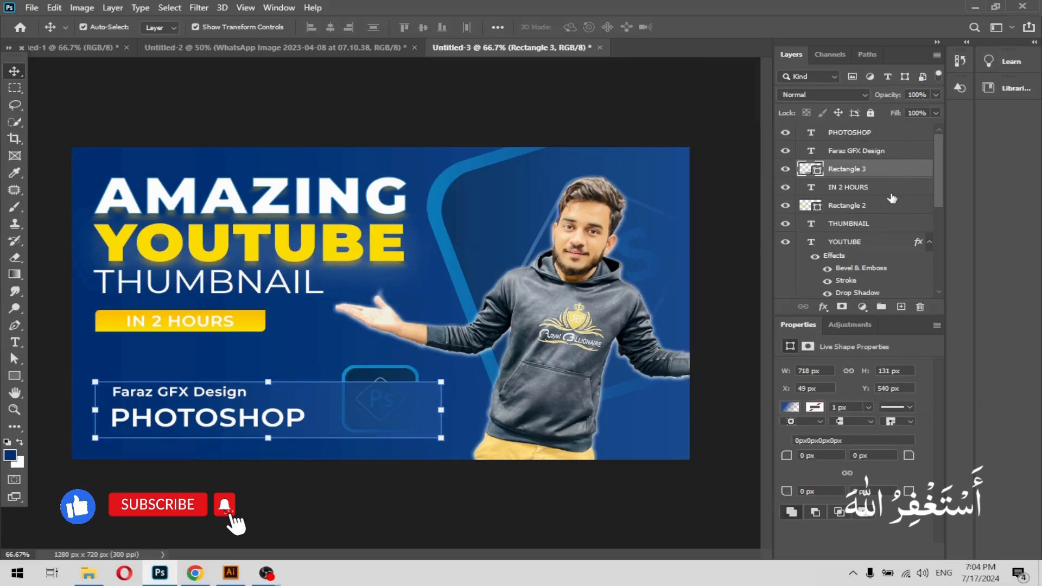
left_click(870, 209)
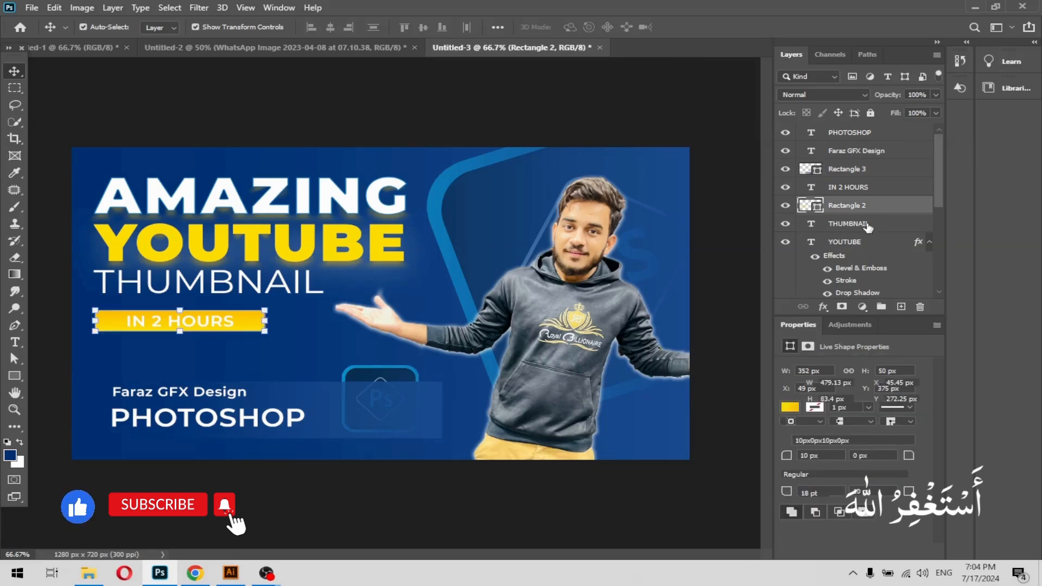
left_click(868, 223)
left_click(868, 190)
scroll(876, 239, "down", 3)
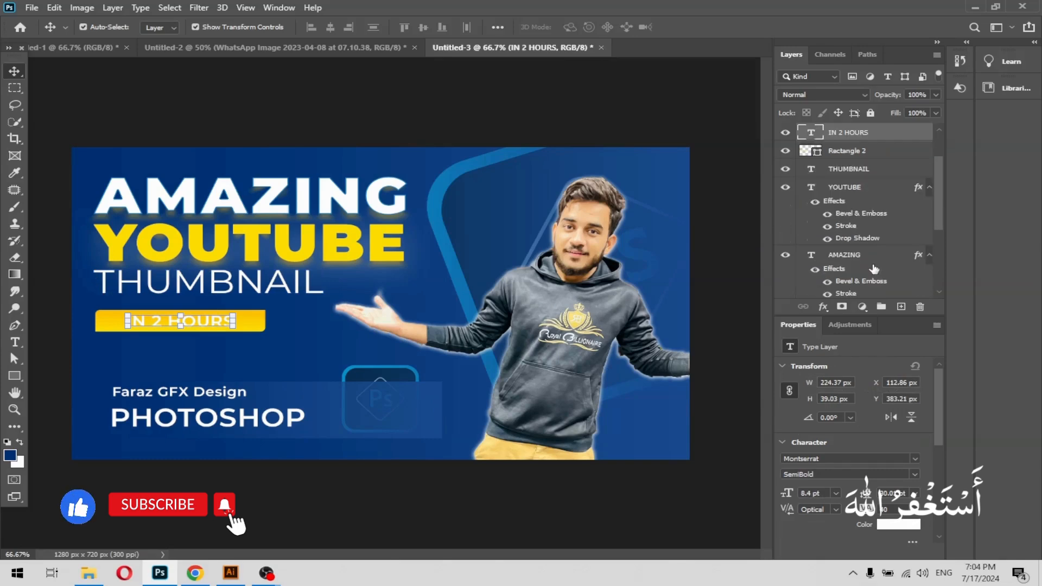
scroll(860, 218, "down", 3)
left_click(809, 289)
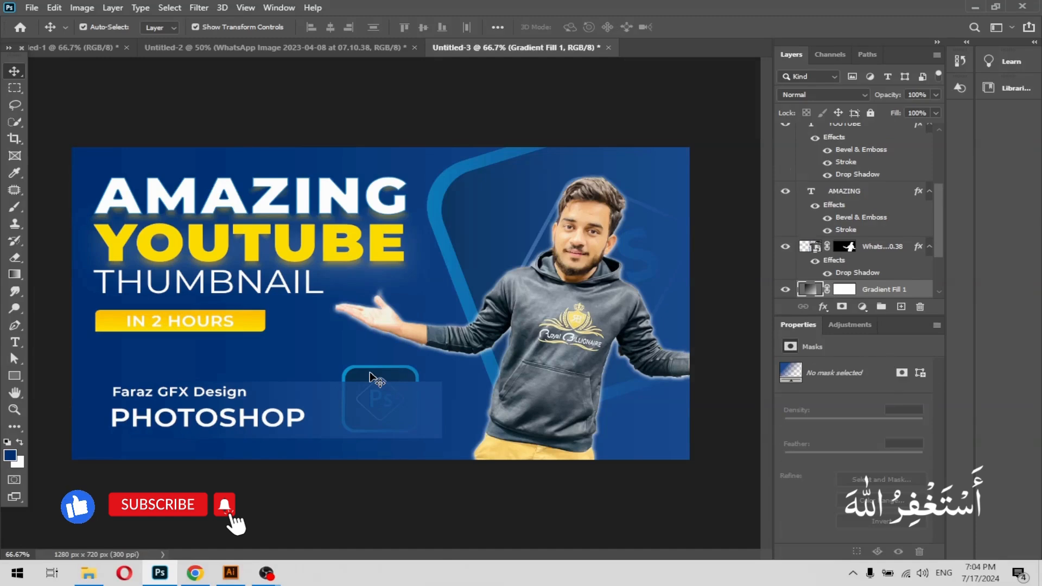
left_click_drag(811, 304, 865, 132)
left_click_drag(418, 364, 395, 415)
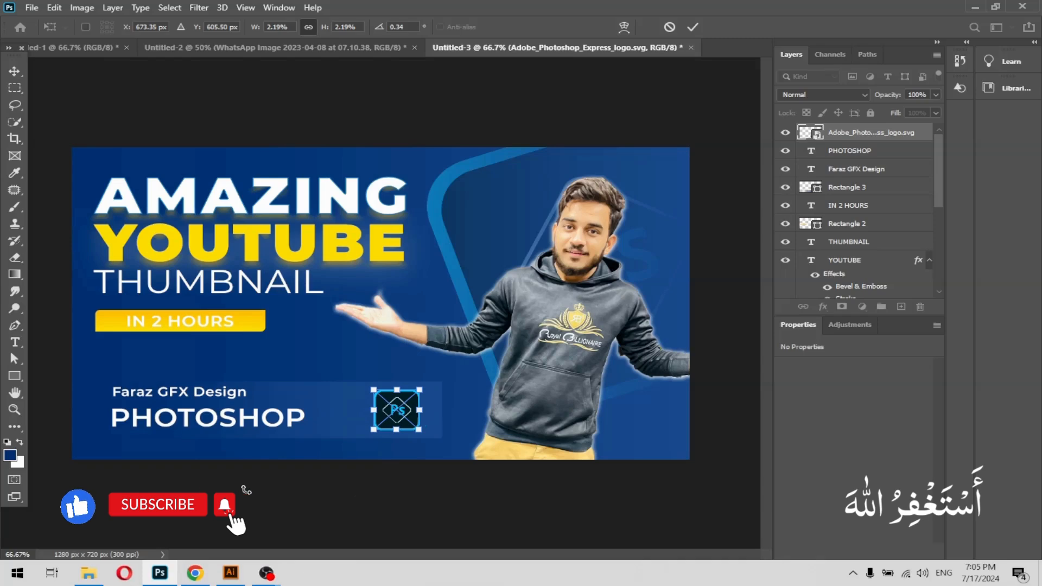
left_click(693, 27)
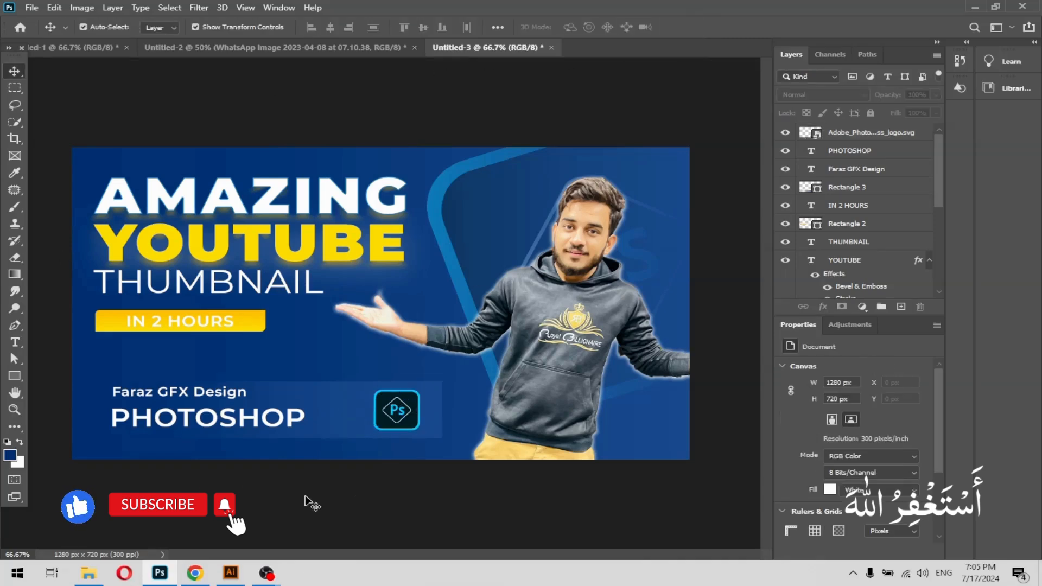
Replace the IN 2 HOURS bar's yellow fill with the blue-to-transparent gradient at 177°, shifting its blue stop inward
left_click(117, 393)
left_click(111, 323)
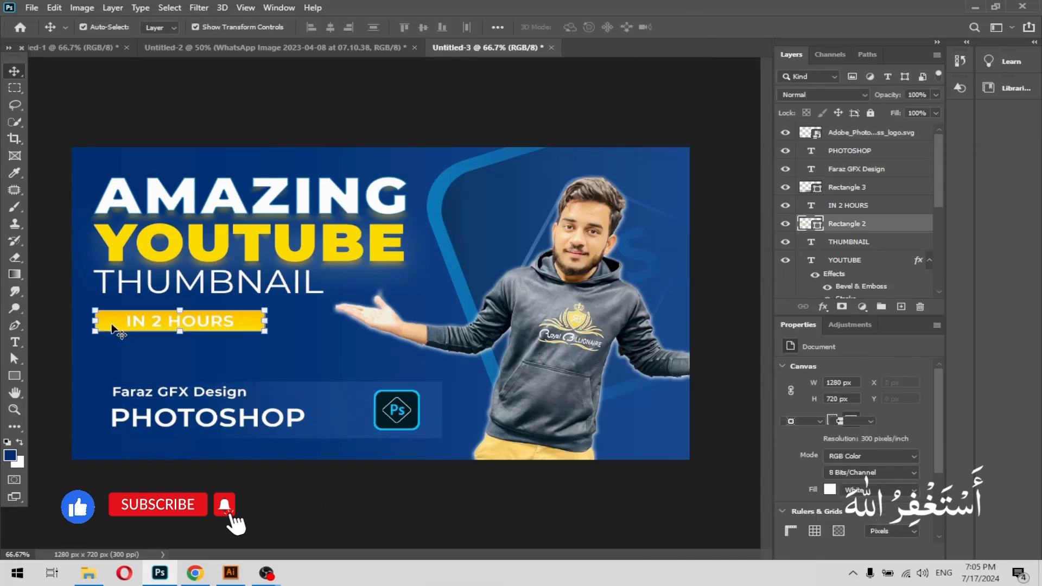
left_click(791, 412)
left_click(792, 410)
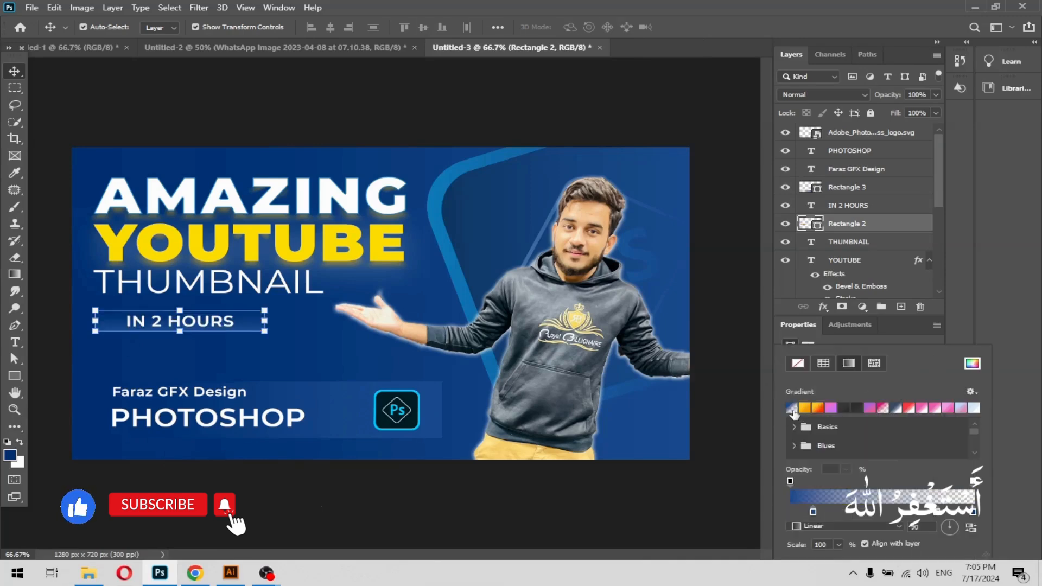
left_click(313, 500)
left_click(257, 326)
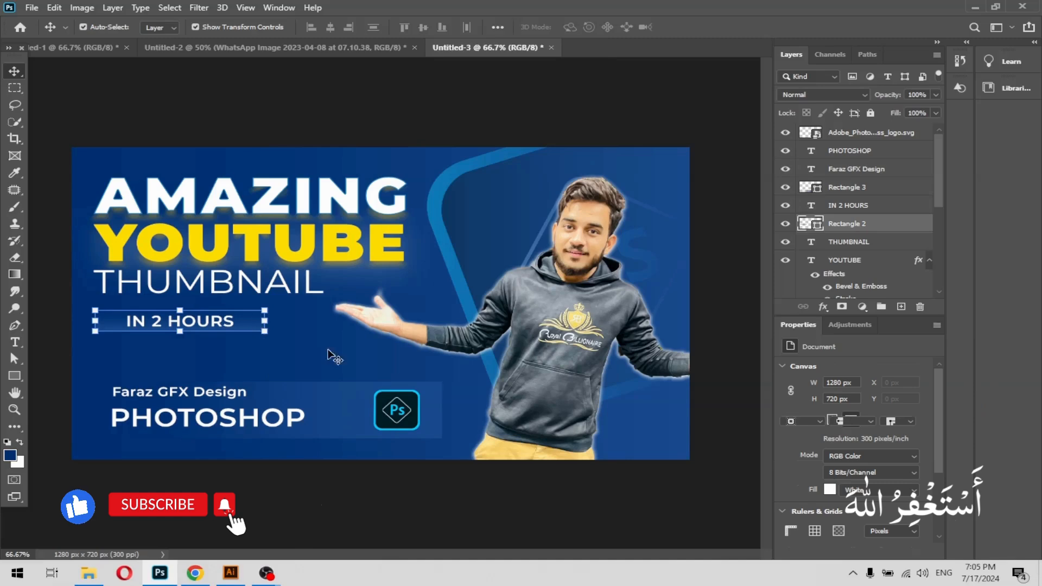
left_click(790, 407)
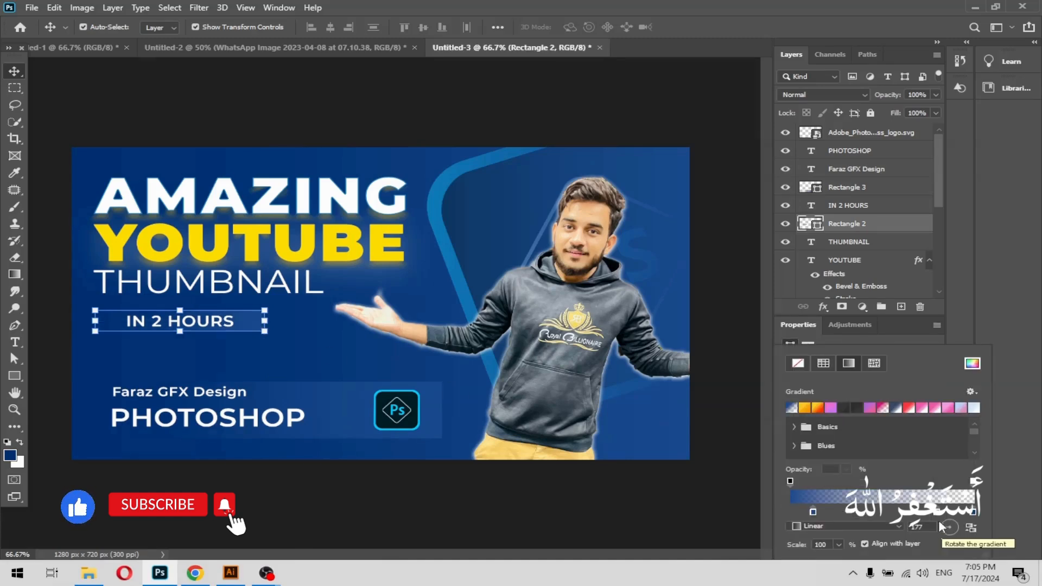
left_click_drag(813, 512, 853, 514)
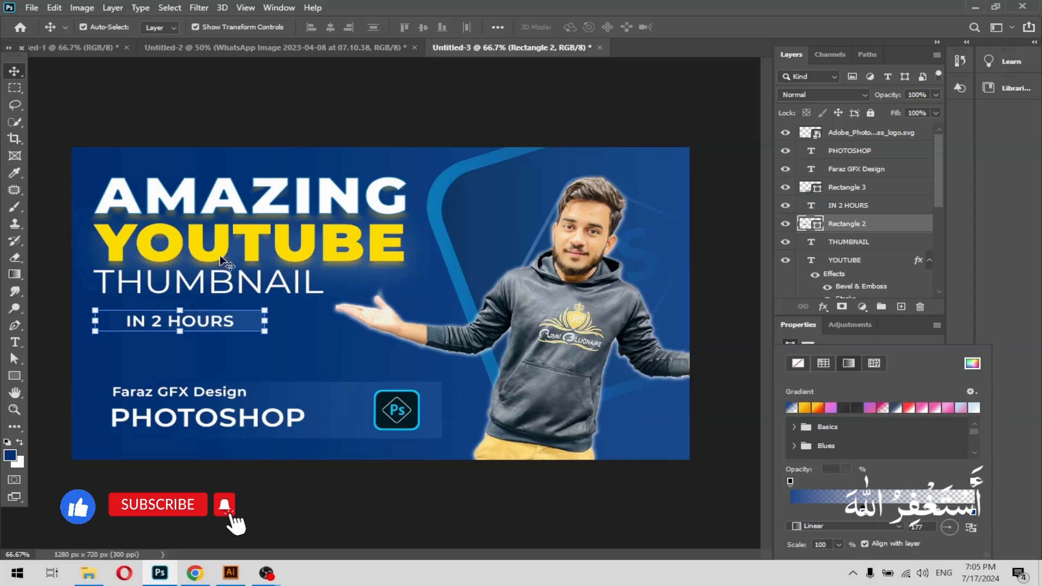
left_click(47, 209)
Change the THUMBNAIL line to a heavier Montserrat weight and adjust its position below YOUTUBE
left_click_drag(166, 293, 166, 297)
left_click(914, 474)
left_click(819, 408)
left_click_drag(219, 293, 220, 294)
Add an Outer Bevel effect to the THUMBNAIL text with a white #ffffff highlight and adjust its size
left_click(823, 307)
left_click(849, 350)
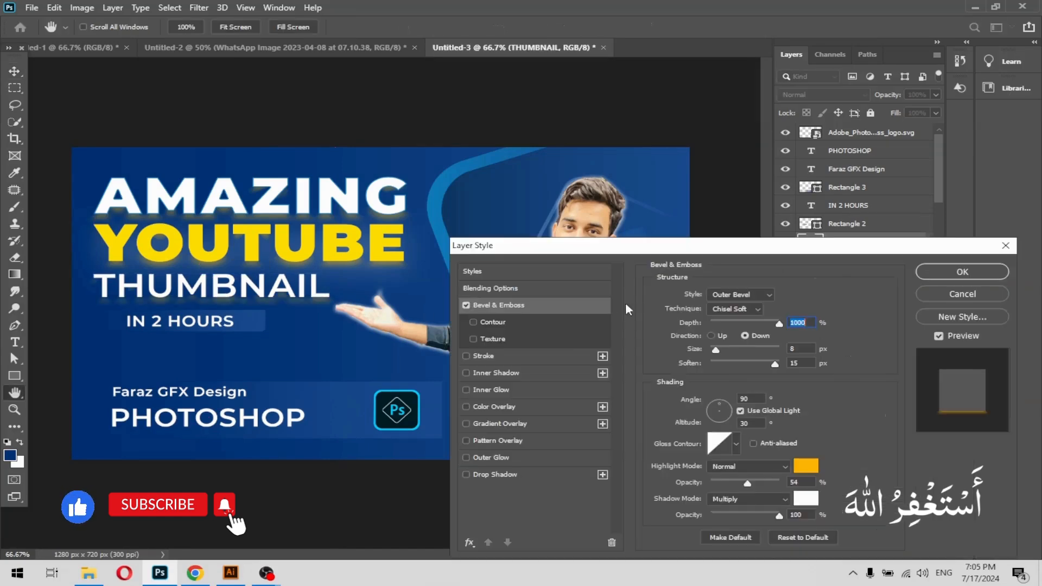
left_click(720, 347)
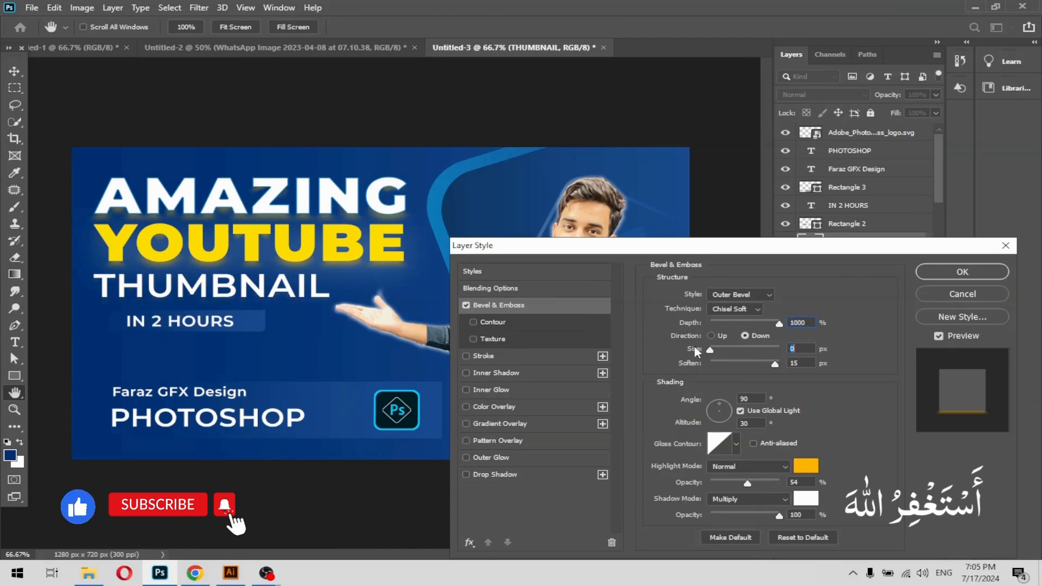
left_click(799, 469)
type("ffffff")
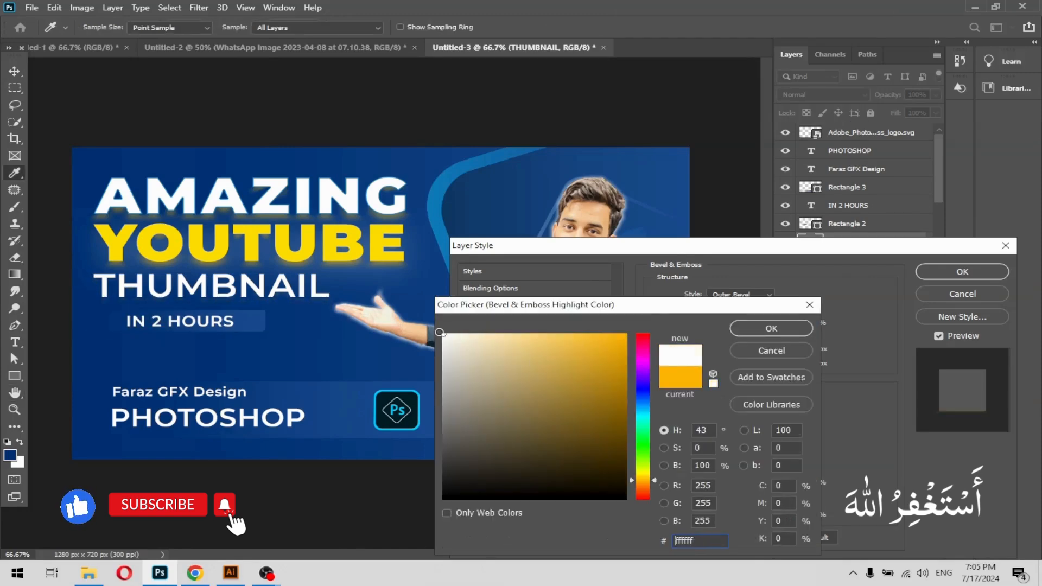
left_click(807, 328)
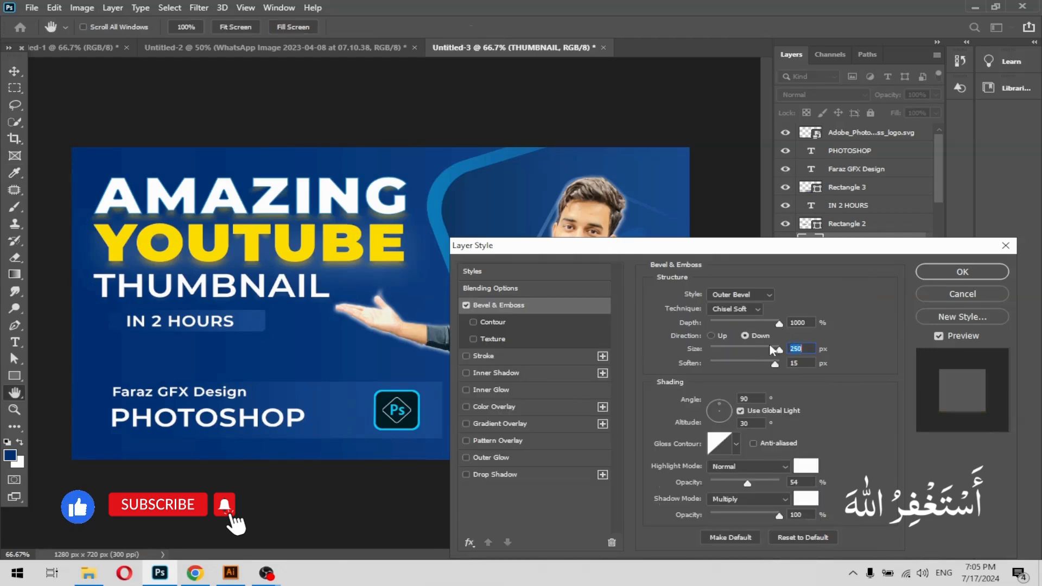
left_click(960, 274)
Add a white drop shadow to the IN 2 HOURS bar with 67% opacity, 0 px distance and 13 px size
left_click(257, 323)
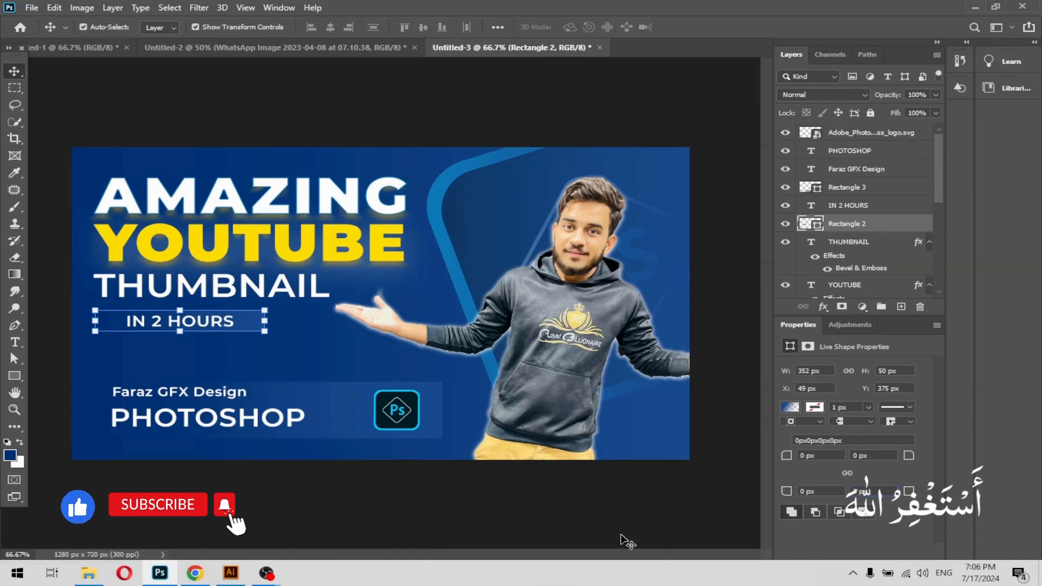
left_click(592, 526)
left_click(258, 324)
left_click(823, 307)
left_click(842, 440)
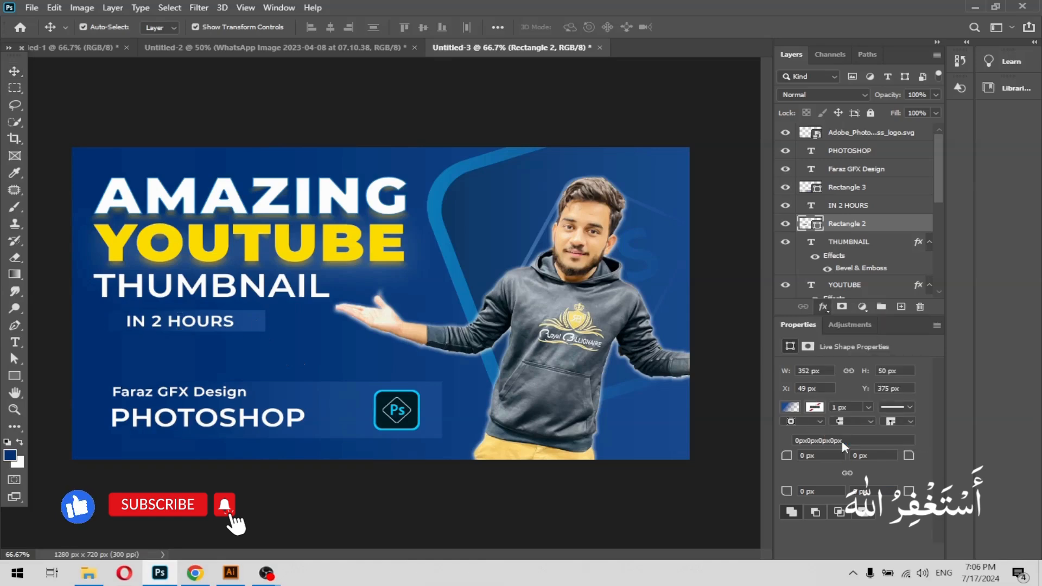
left_click_drag(717, 354, 704, 353)
left_click_drag(726, 313, 764, 315)
left_click_drag(728, 382, 712, 382)
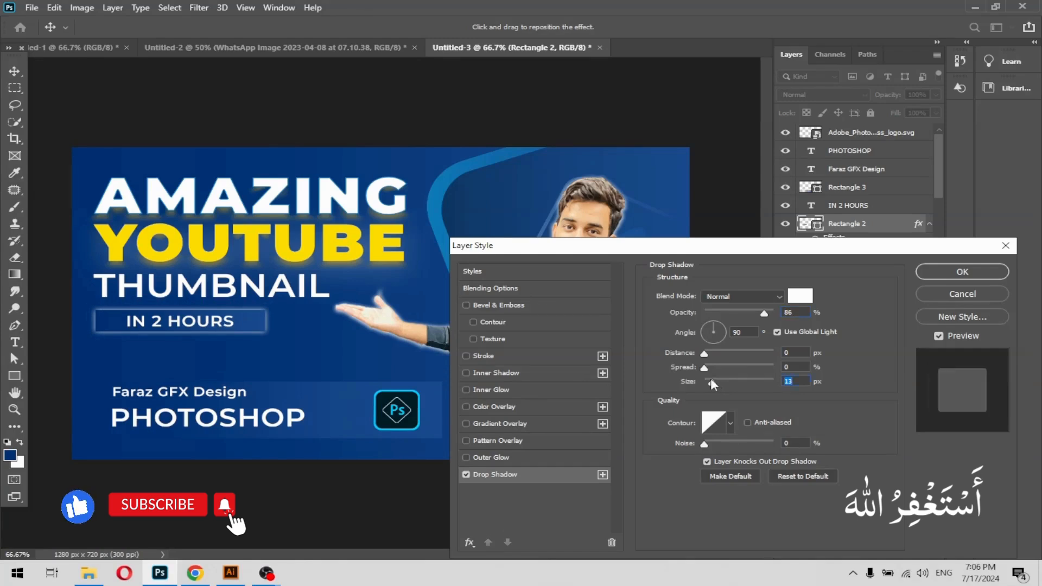
mouse_move(764, 315)
left_mouse_down()
mouse_move(775, 313)
mouse_move(756, 314)
left_mouse_up()
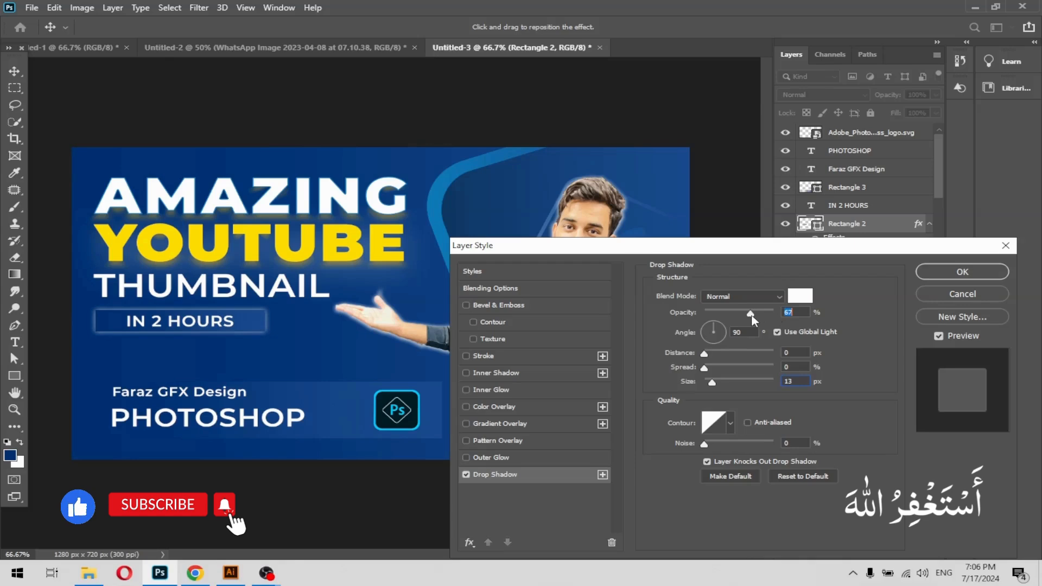
left_click(944, 272)
Nudge the IN 2 HOURS text slightly inside its bar
left_click(215, 321)
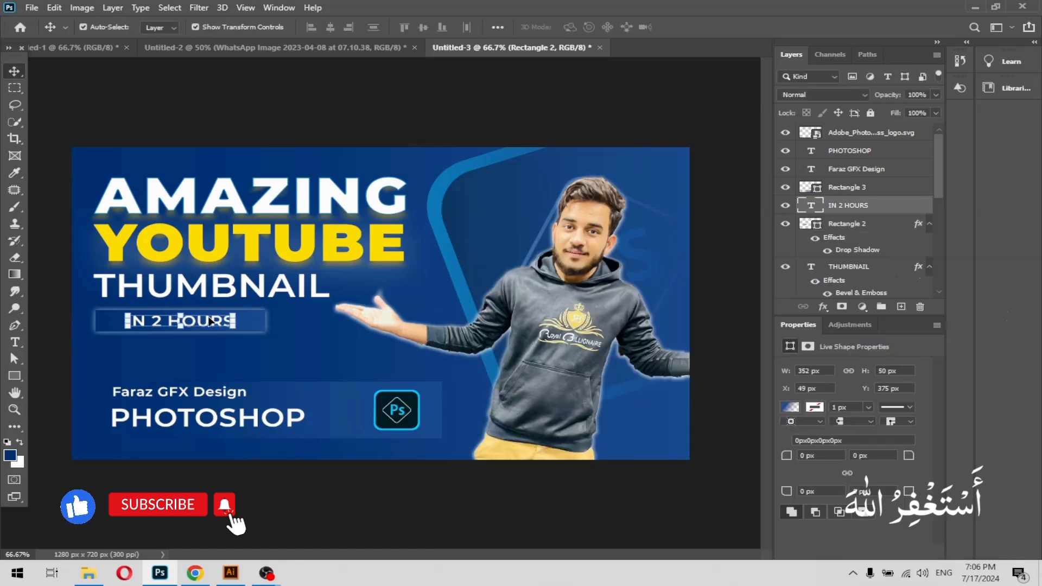
double_click(214, 321)
left_click(286, 367)
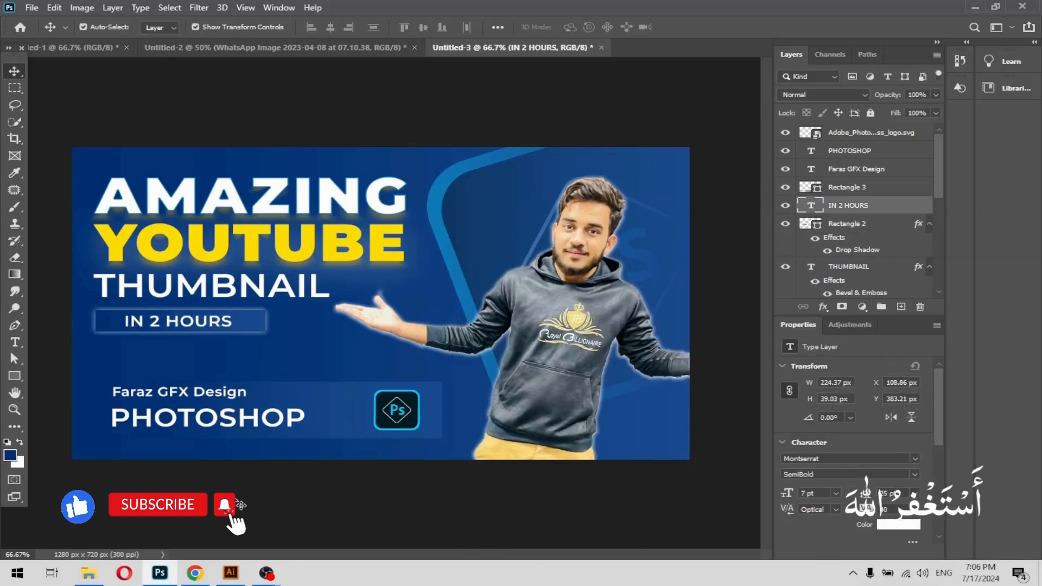
Add a white drop shadow to the channel-name box with 67% opacity, 0 px distance, 19% spread and 13 px size
left_click(279, 395)
left_click(823, 309)
left_click(840, 440)
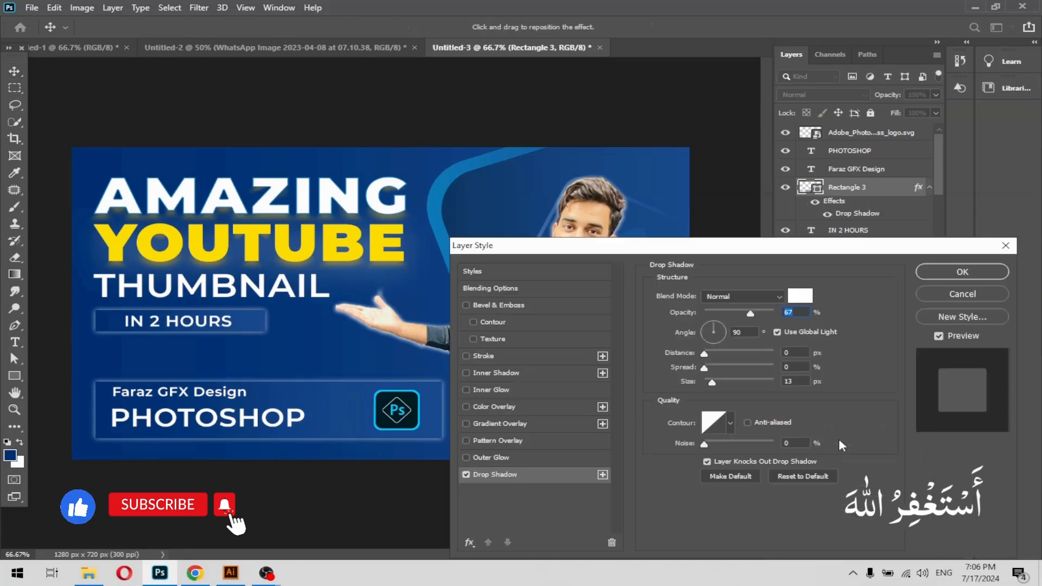
left_click(705, 354)
left_click_drag(711, 368, 714, 367)
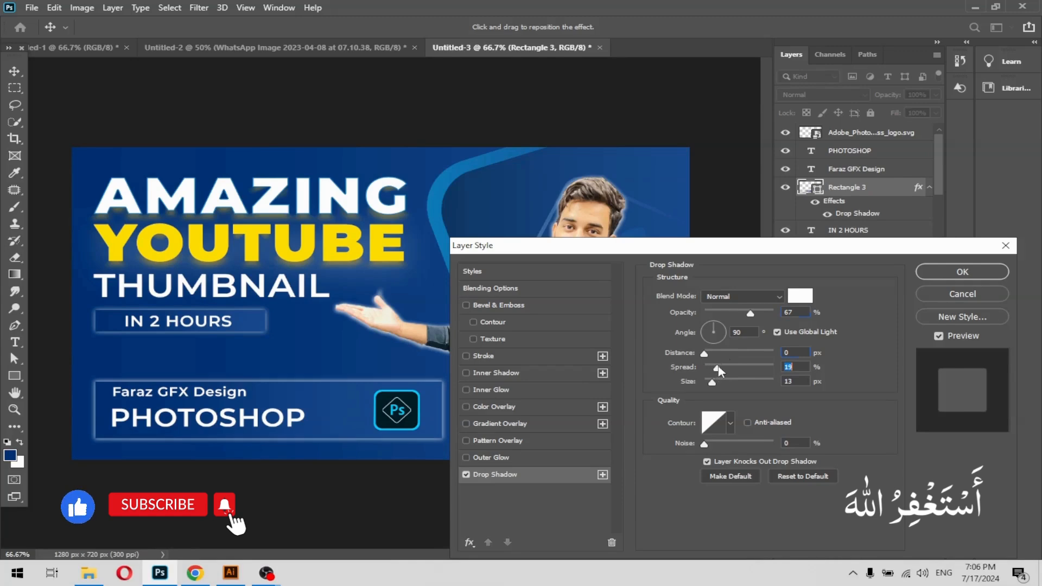
left_click(962, 272)
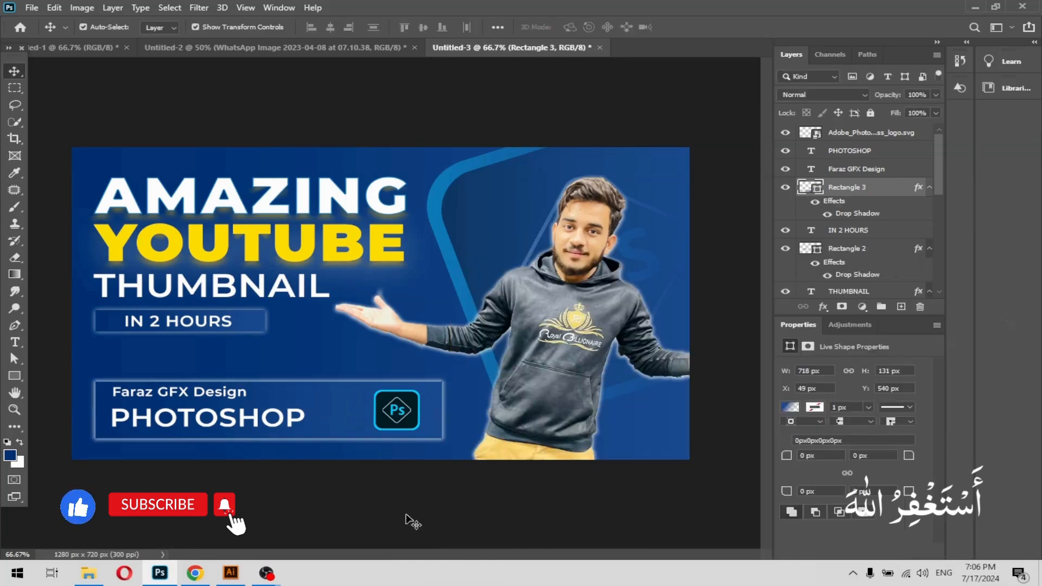
Align the left edges of AMAZING, YOUTUBE, THUMBNAIL, the IN 2 HOURS bar and the channel-name box
left_click(413, 521)
left_click(130, 200)
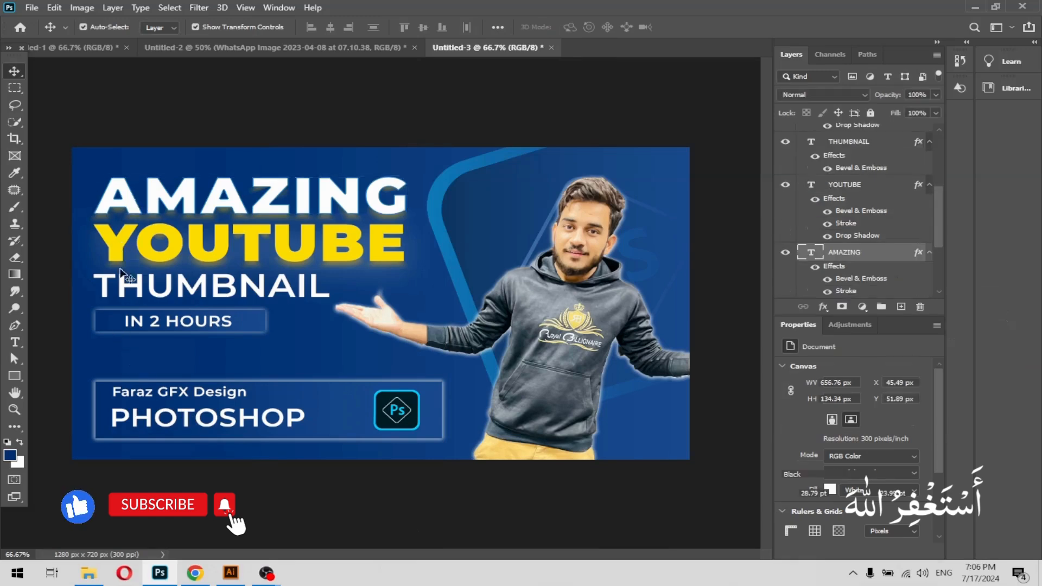
left_click(128, 250, "shift")
left_click(121, 290, "shift")
left_click(118, 325, "shift")
left_click(104, 397, "shift")
left_click(312, 27)
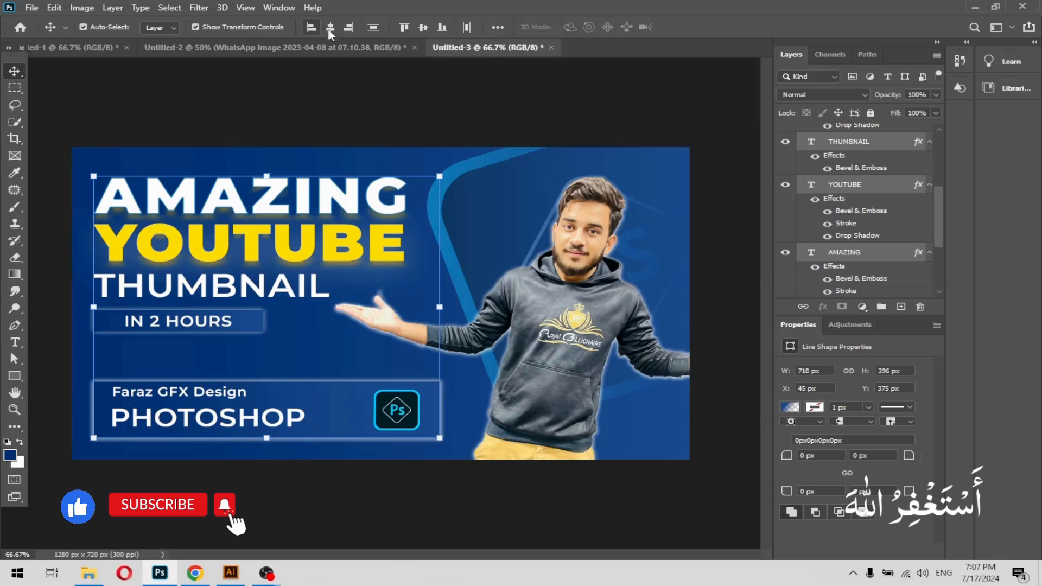
left_click(355, 470)
Left-align the IN 2 HOURS, channel-name and PHOTOSHOP texts and shift them slightly left in their boxes
left_click(148, 334)
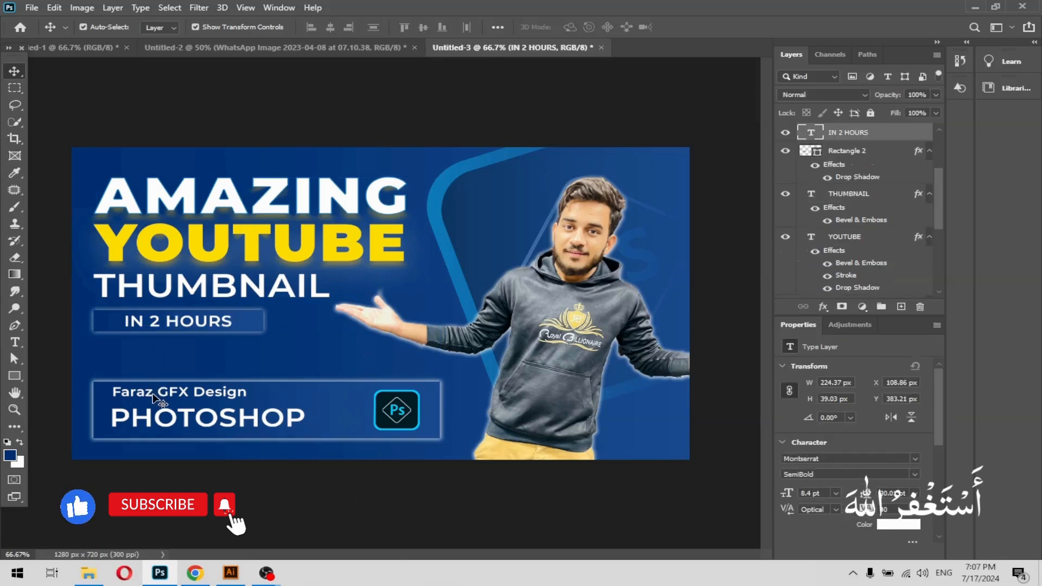
left_click(161, 421, "shift")
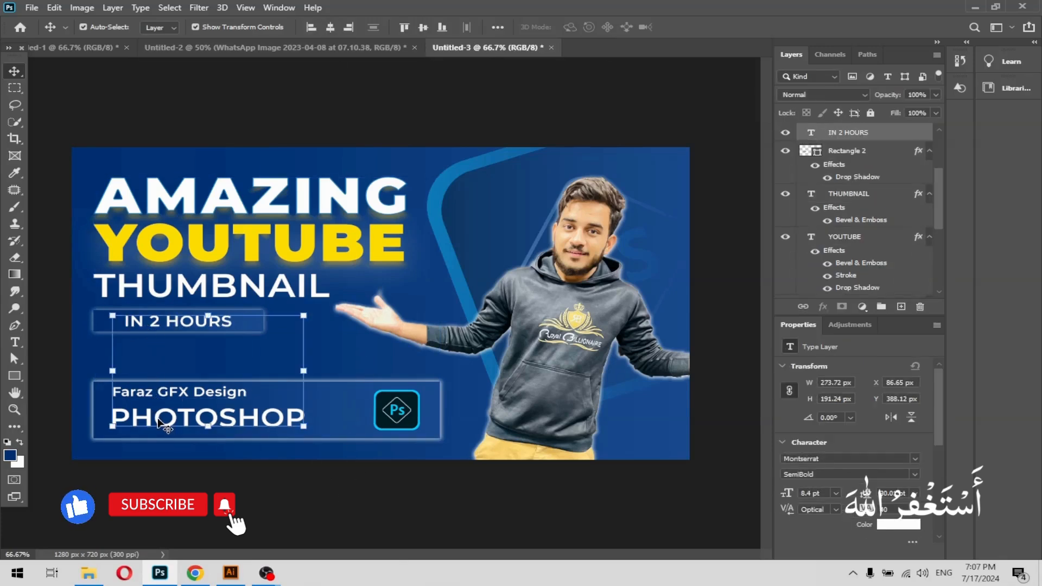
left_click(311, 27)
left_click_drag(225, 424, 223, 422)
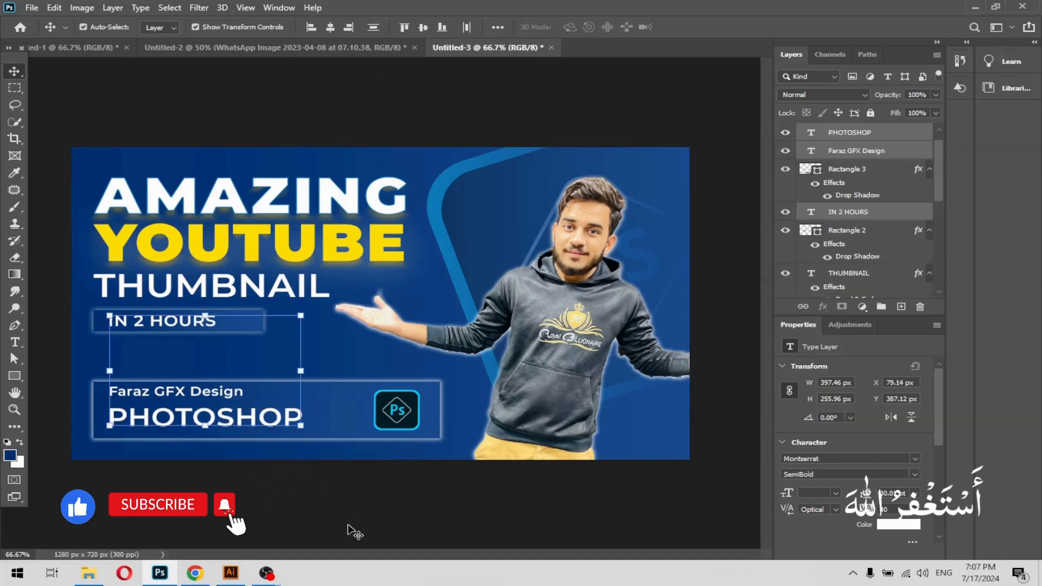
Move the small Photoshop logo closer to the PHOTOSHOP text and narrow the channel-name box to suit
mouse_move(402, 415)
left_mouse_down()
mouse_move(375, 416)
mouse_move(437, 409)
mouse_move(416, 411)
left_mouse_up()
left_click(433, 417)
left_click(717, 27)
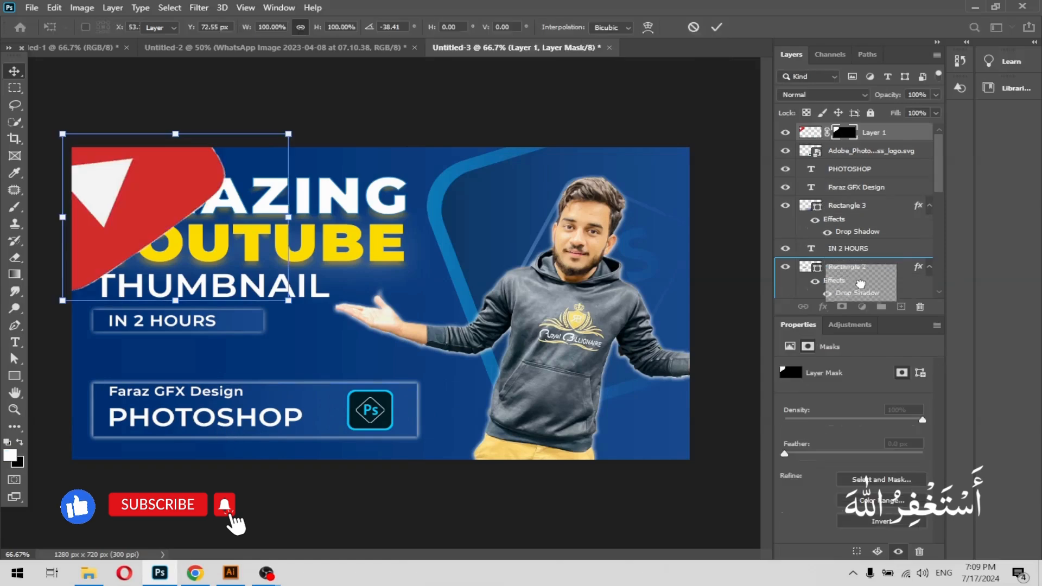
left_click_drag(868, 278, 866, 282)
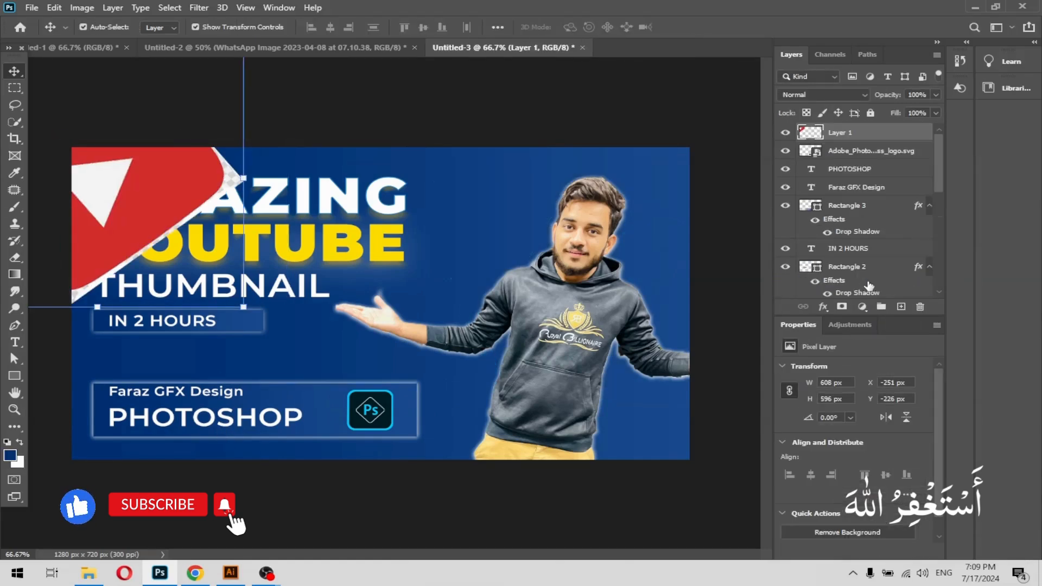
key("ctrl+z")
key("ctrl+z")
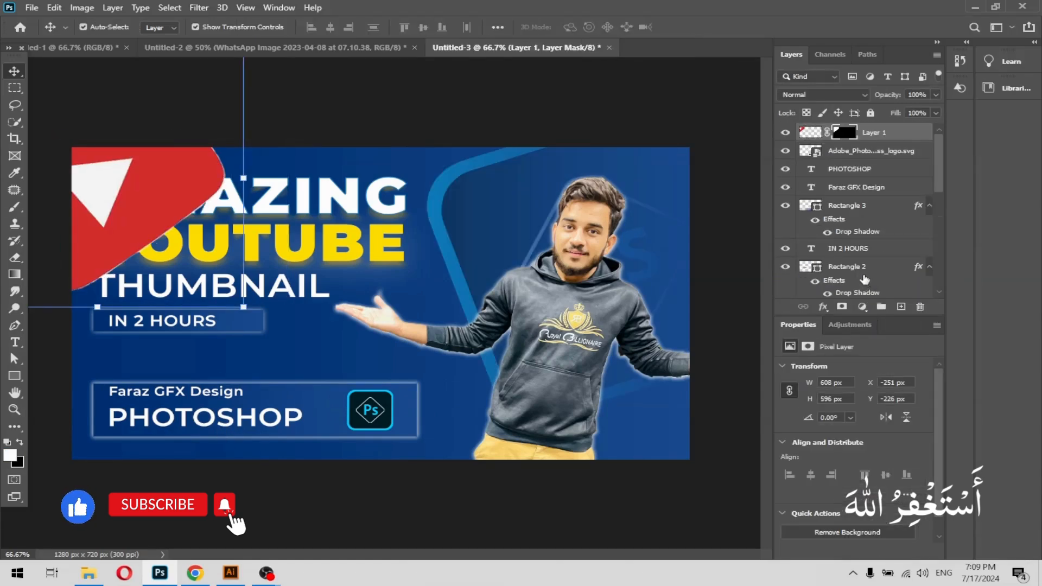
Move the masked YouTube logo's layer below the AMAZING text layer and reposition the logo at the thumbnail's upper-left corner
left_click_drag(807, 133, 820, 255)
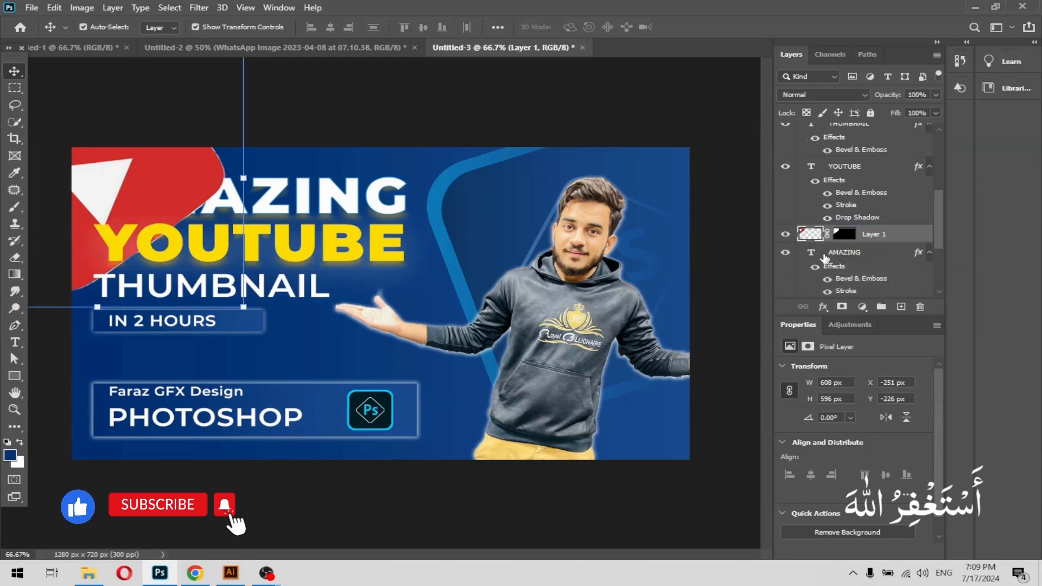
left_click_drag(245, 192, 160, 165)
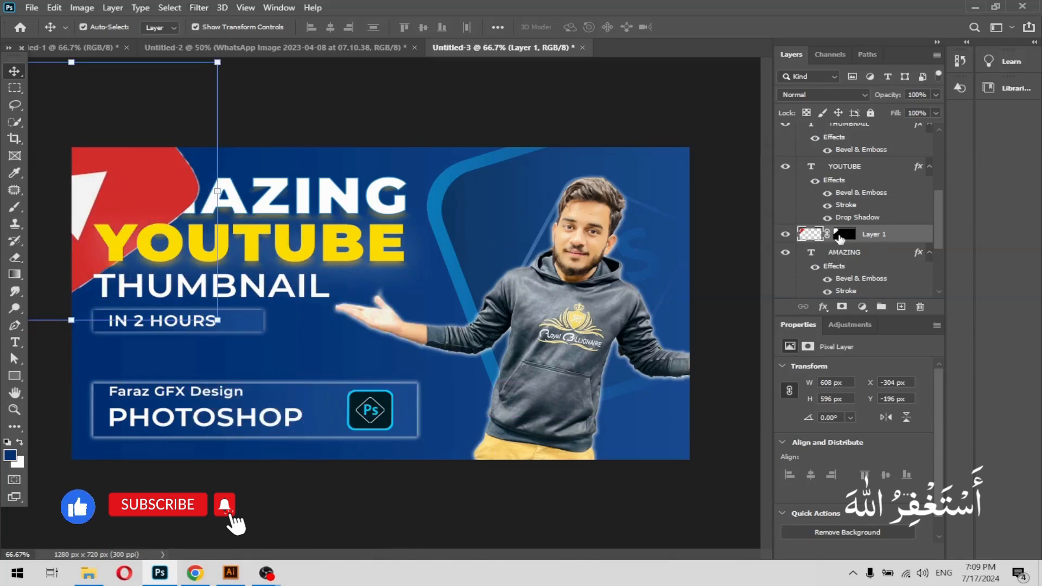
scroll(814, 218, "down", 1)
left_click_drag(810, 216, 809, 276)
left_click_drag(107, 173, 132, 167)
Apply a Gaussian Blur with a 9.2-pixel radius to the YouTube logo
left_click(199, 7)
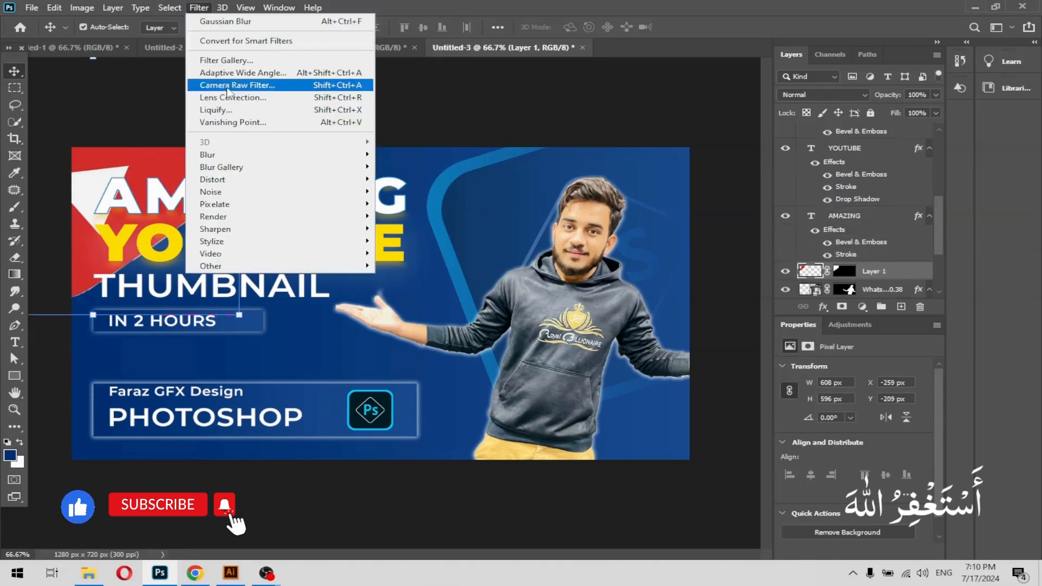
mouse_move(228, 170)
mouse_move(263, 156)
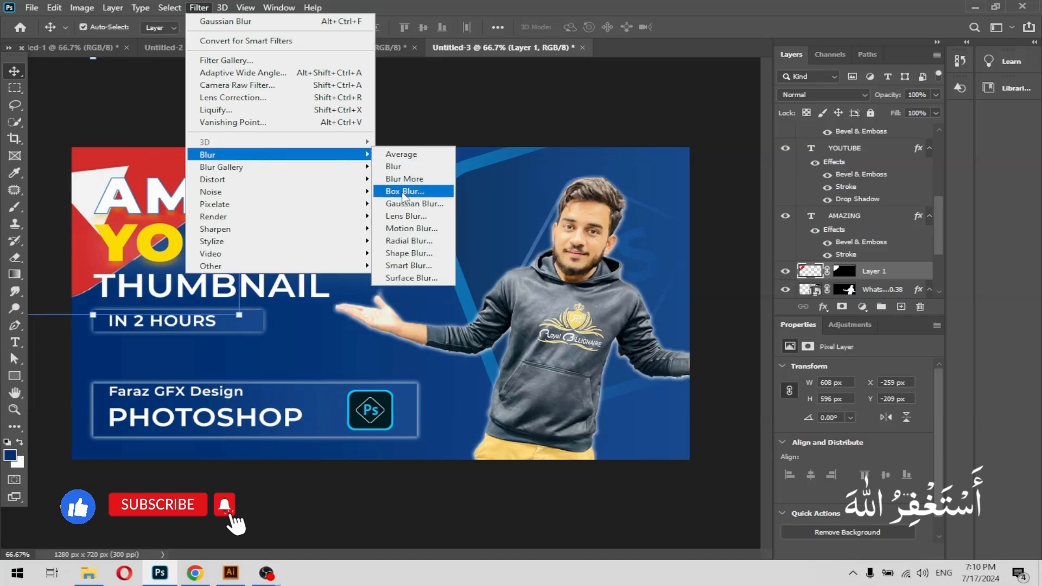
left_click(406, 205)
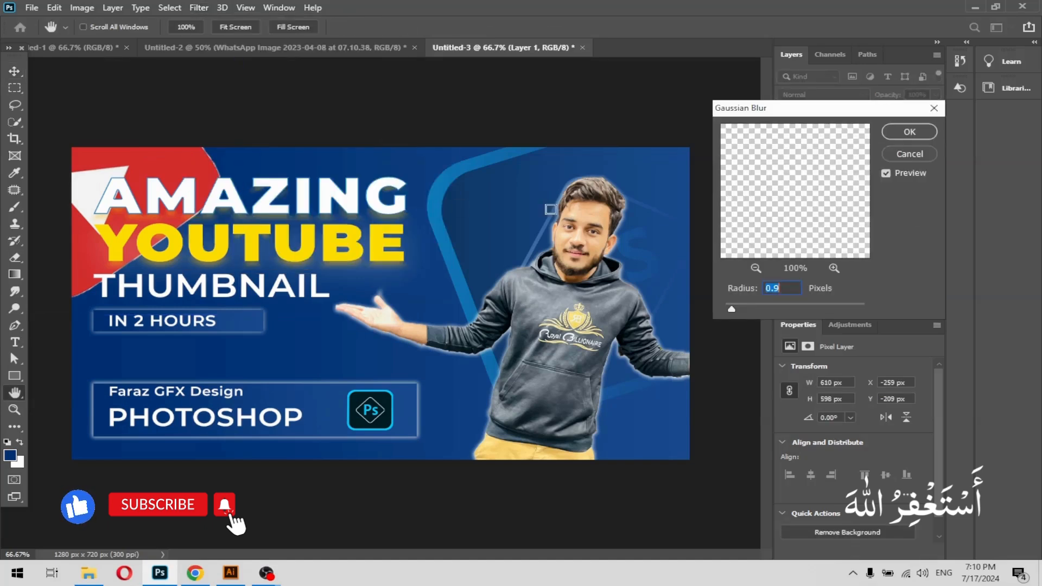
left_click_drag(753, 312, 777, 305)
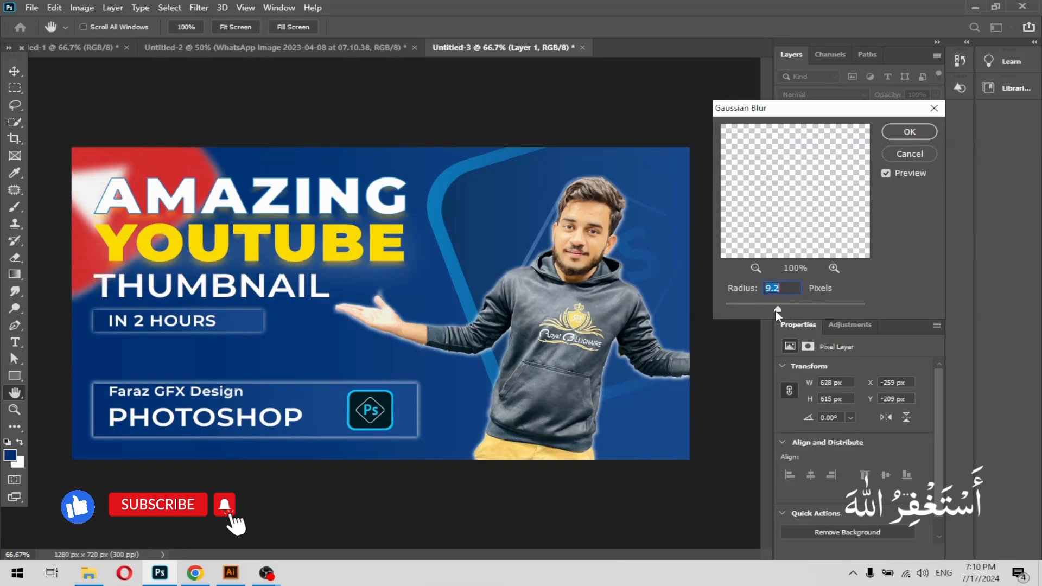
left_click(909, 132)
Scale the blurred YouTube logo to 42.98% and tuck it into the thumbnail's upper-left corner, partly off the canvas
key("v")
left_click_drag(87, 279, 3, 206)
left_click_drag(84, 208, 175, 243)
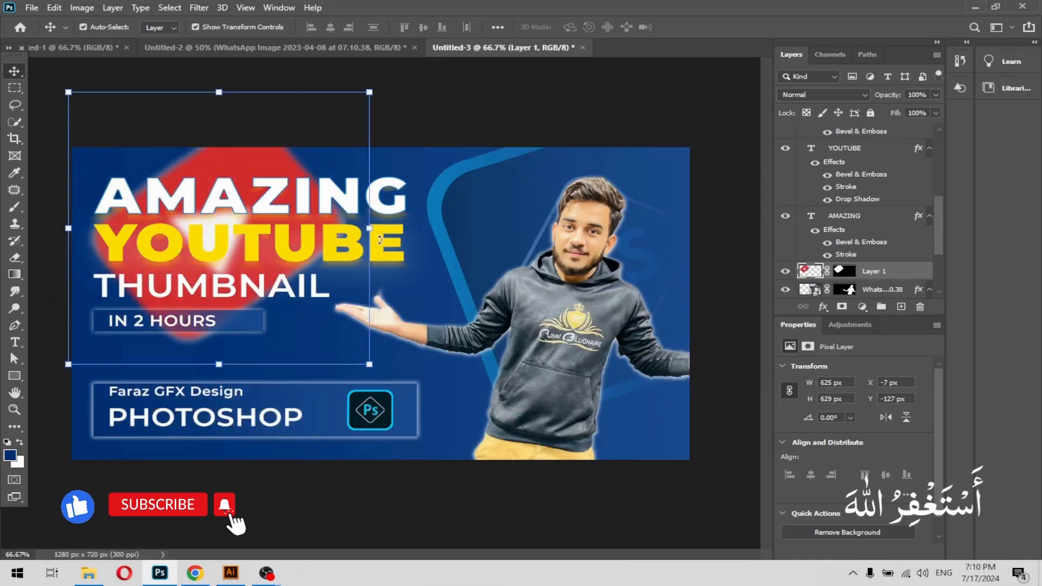
left_click_drag(370, 228, 162, 228)
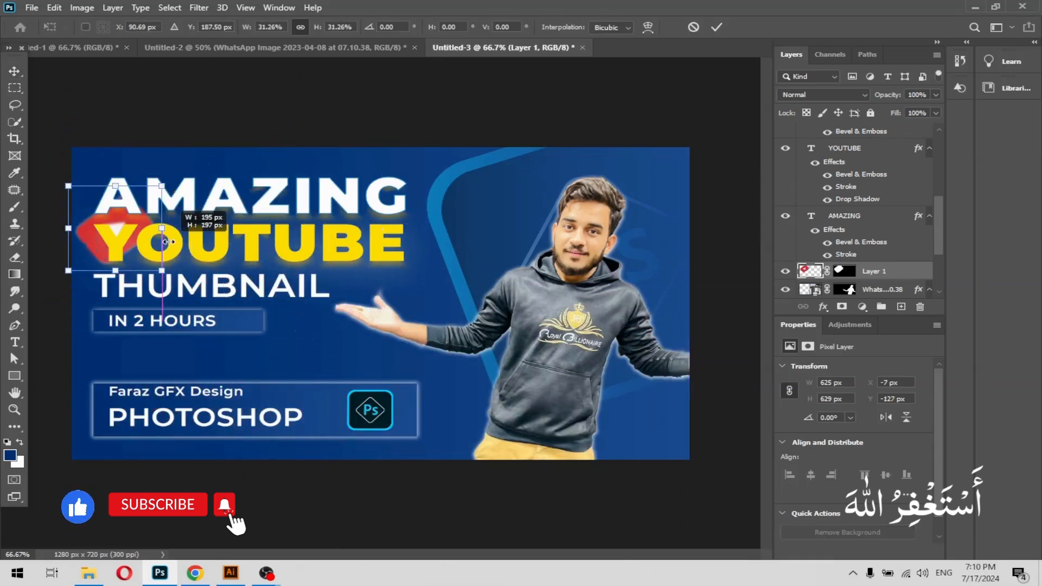
left_click_drag(95, 247, 65, 180)
left_click_drag(135, 119, 156, 105)
left_click_drag(95, 202, 86, 162)
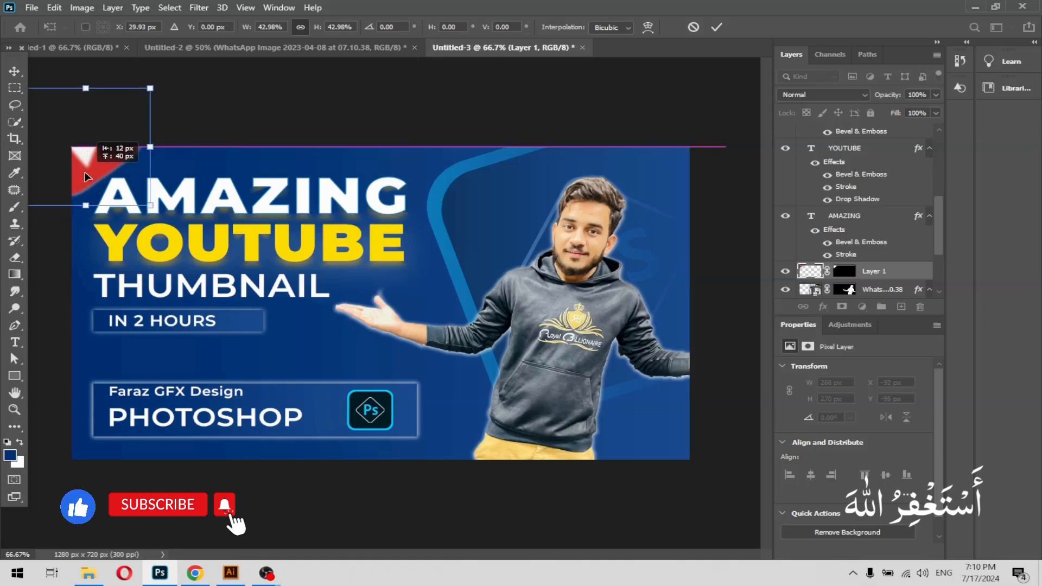
left_click(717, 27)
left_click(634, 77)
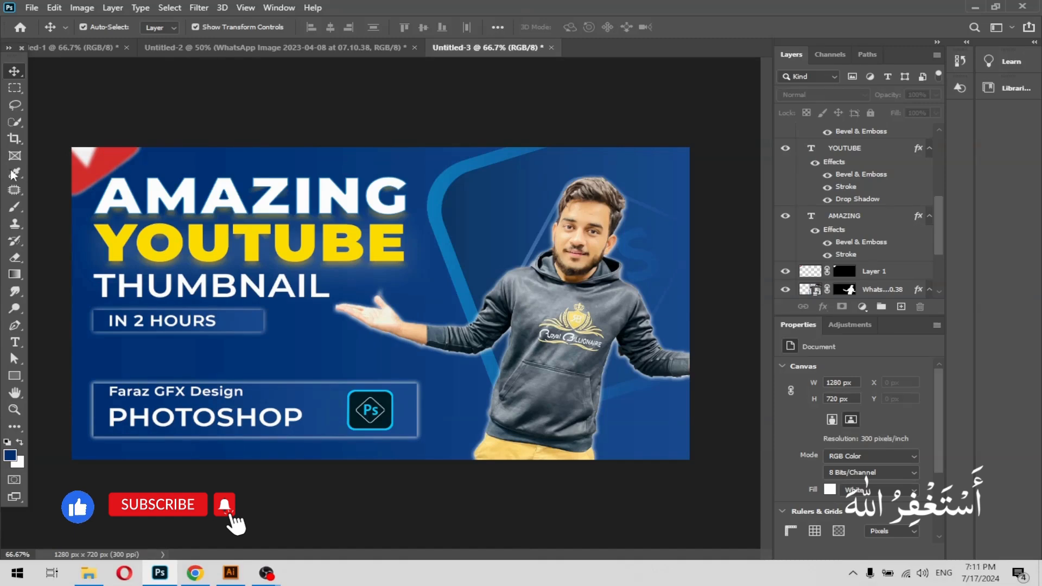
Create a three-sided star polygon of 100 x 100 px with sides indented by 50%, below the man's outstretched hand
right_click(15, 375)
left_click(65, 413)
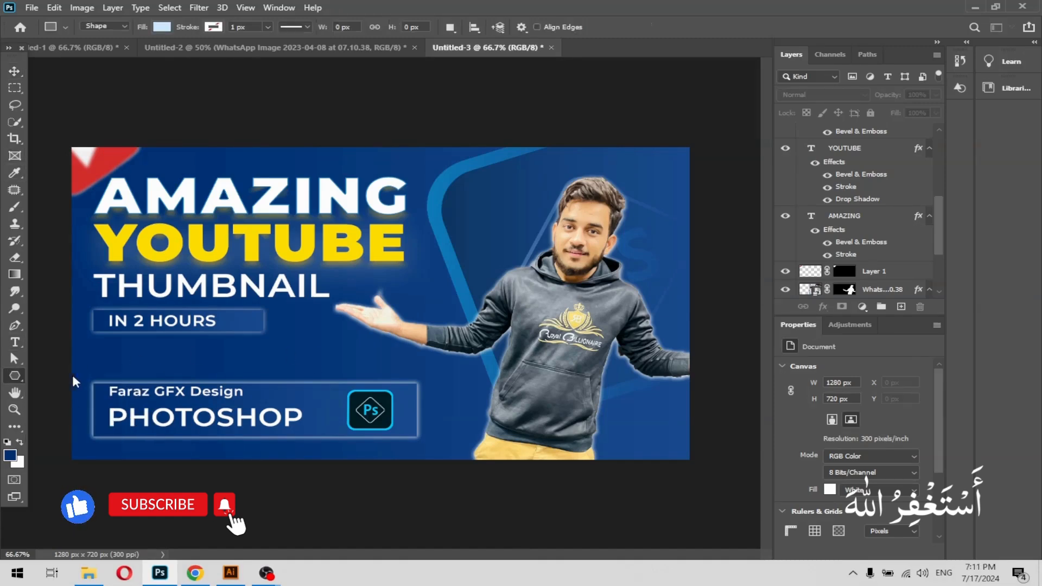
left_click(332, 340)
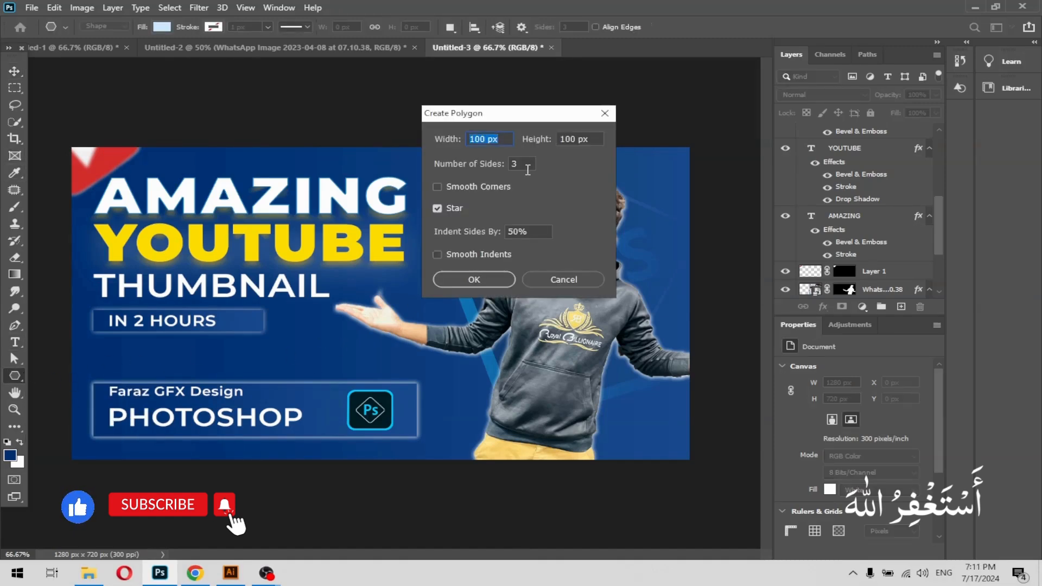
double_click(528, 170)
type("2")
key("Return")
left_click(530, 221)
left_click(494, 276)
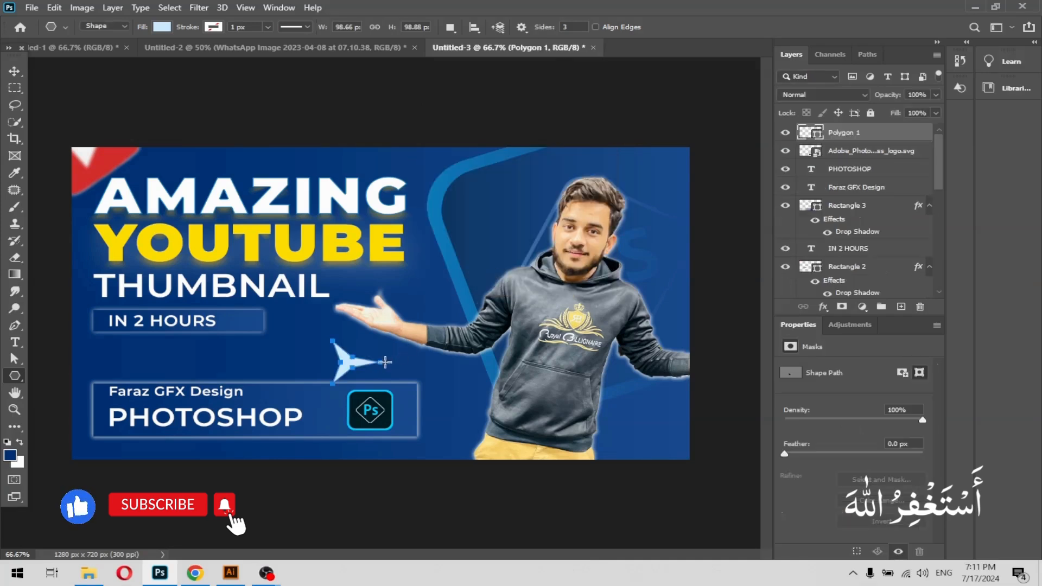
Scale the star to 78.81% and place it between the IN 2 HOURS bar and the channel-name box
key("v")
key("ctrl+t")
left_click_drag(381, 363, 336, 355)
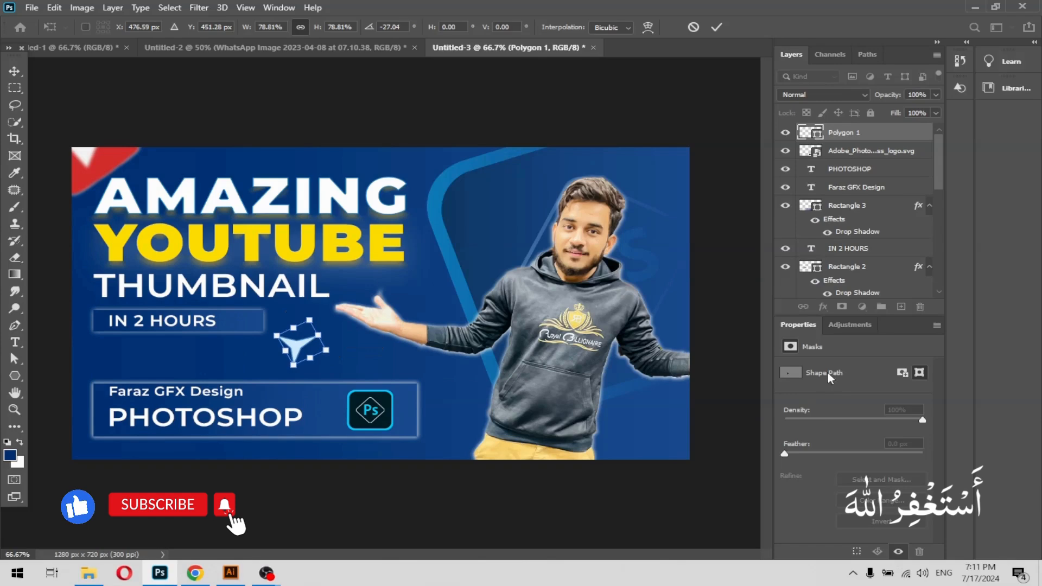
key("ctrl+z")
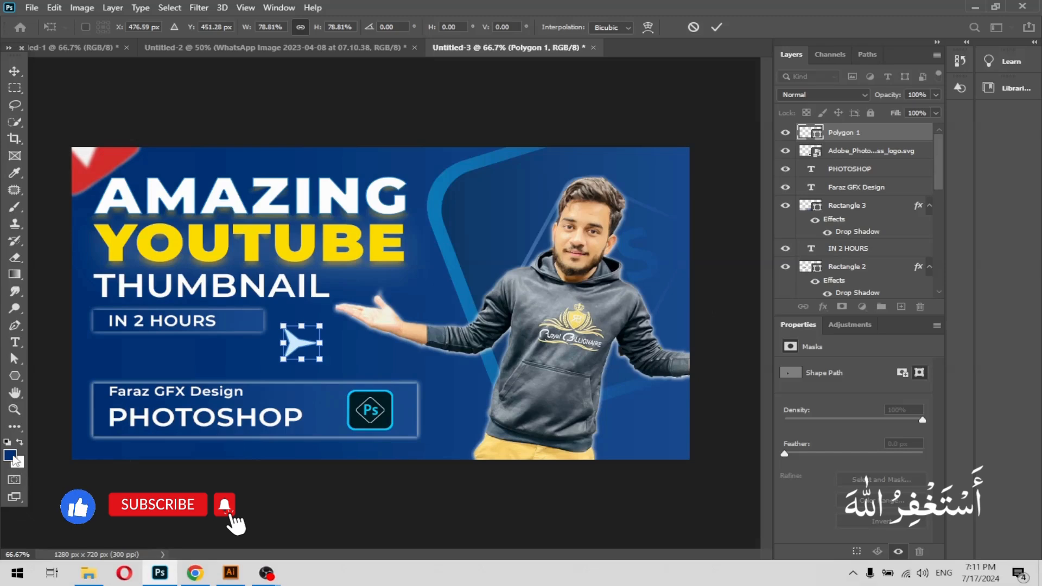
Recolour the star with the medium blue sampled from the curved logo outline in the background
double_click(818, 138)
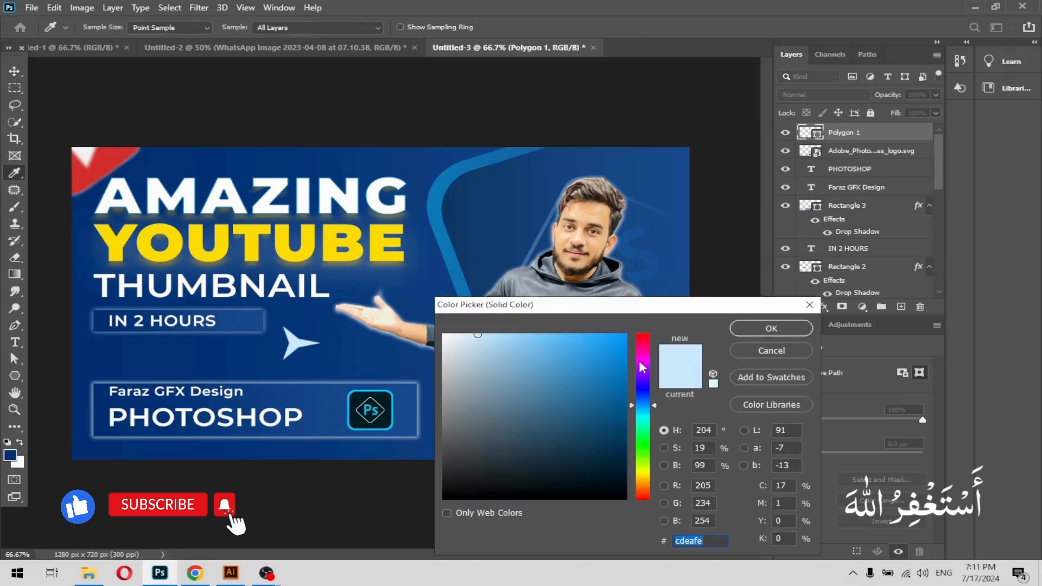
left_click(354, 342)
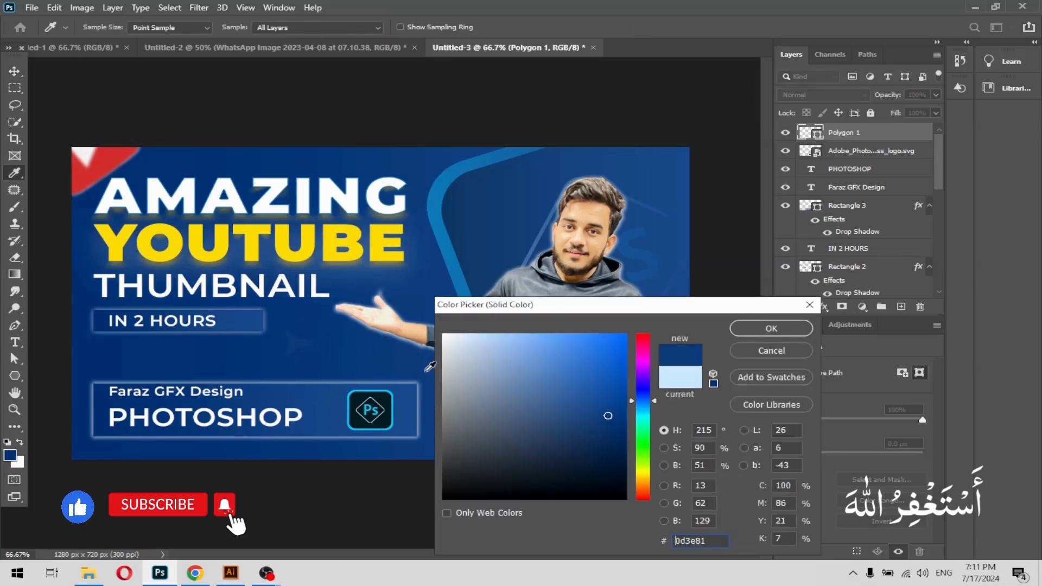
left_click(413, 420)
left_click(450, 248)
left_click(513, 223)
left_click(519, 199)
left_click(608, 203)
left_click(664, 208)
left_click(448, 174)
left_click(771, 329)
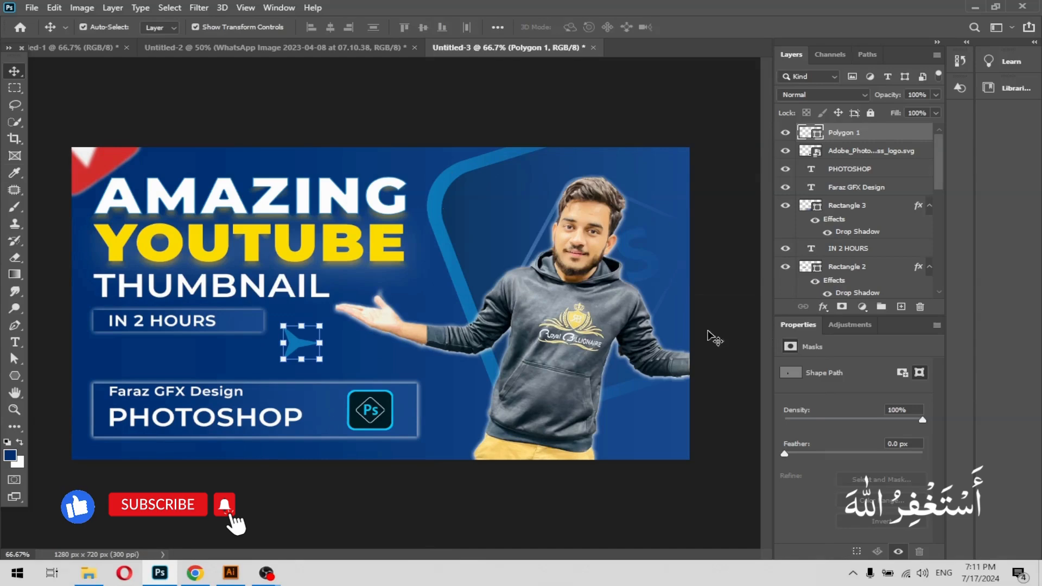
Scale the blue star between the IN 2 HOURS bar and the channel-name box to 50%
left_click_drag(319, 342, 303, 343)
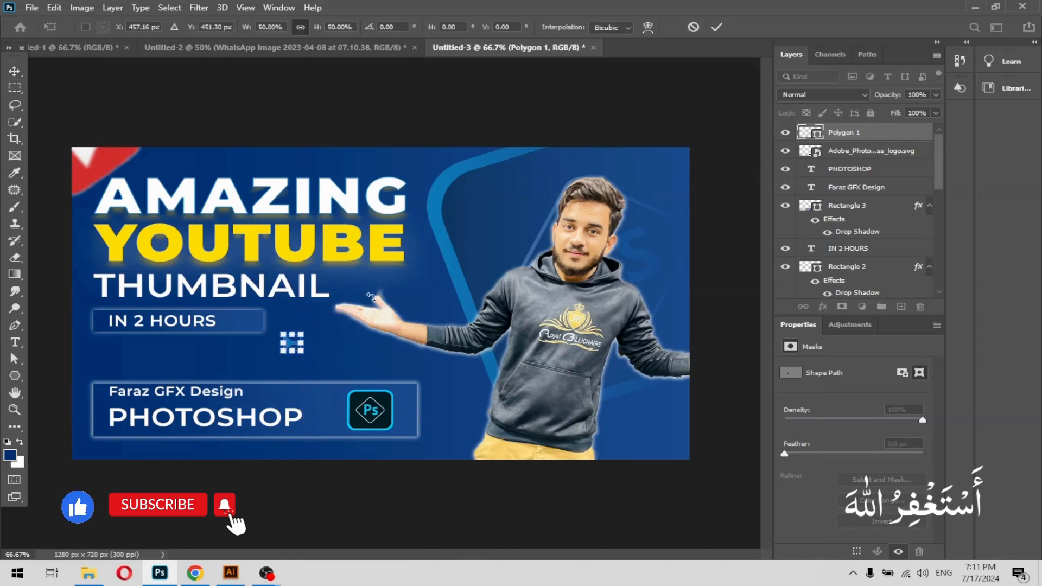
left_click(715, 28)
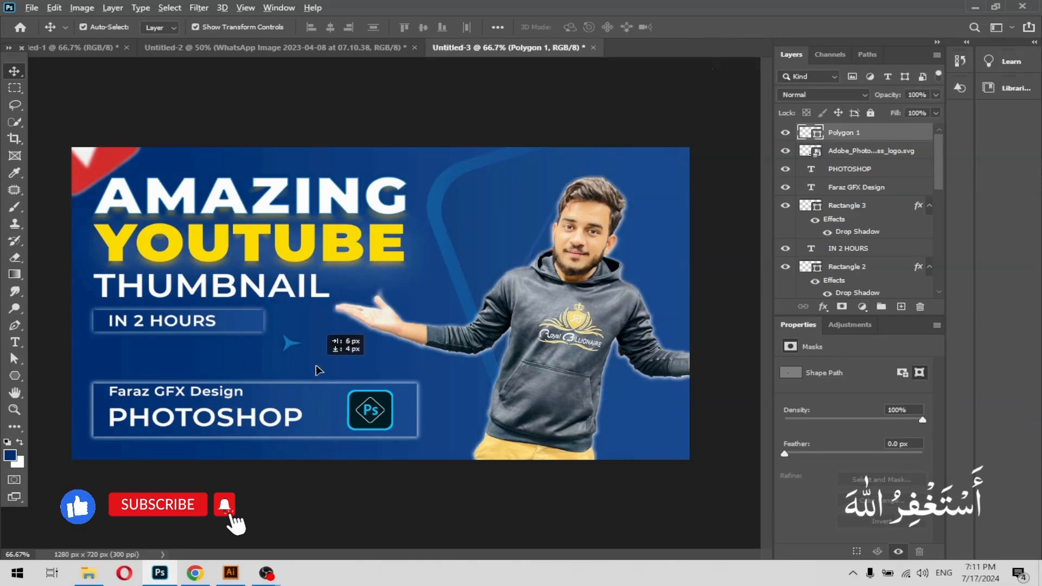
left_click(361, 83)
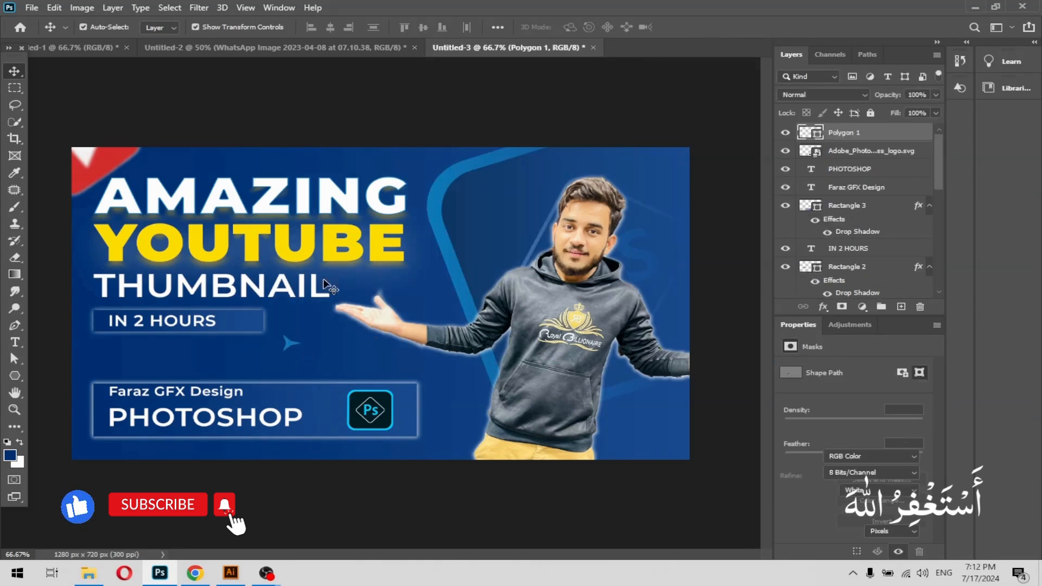
left_click(291, 345)
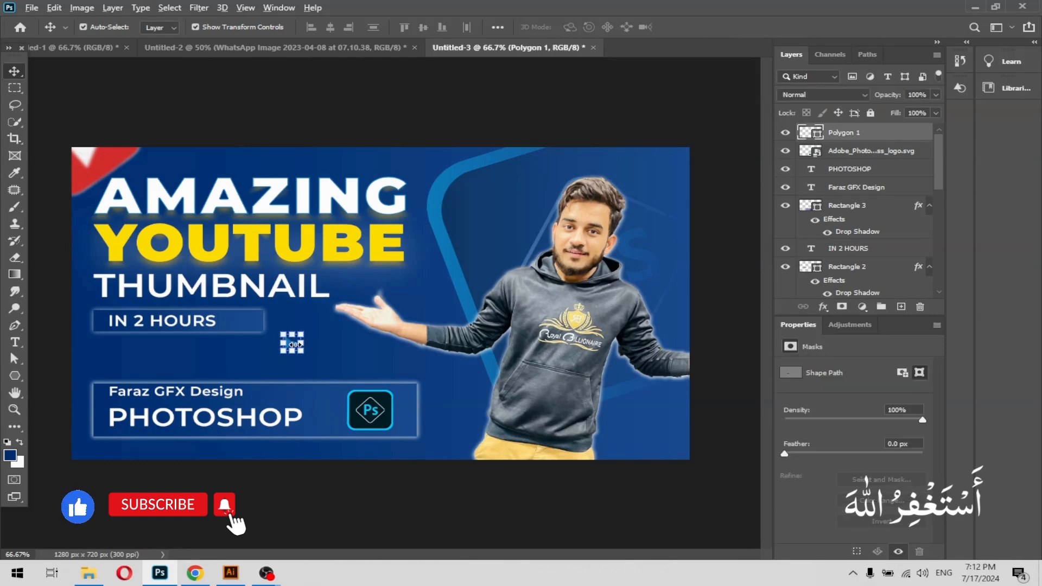
Duplicate the small star three times, placing copies beside the curved logo outline, near the man's trousers and in the thumbnail's upper-right corner
key("ctrl+plus")
key("ctrl+plus")
left_click_drag(314, 401, 528, 221)
left_click_drag(350, 250, 392, 352)
key("ctrl+minus")
left_click_drag(292, 323, 726, 73)
scroll(714, 211, "up", 3)
left_click_drag(728, 196, 727, 146)
scroll(673, 194, "down", 3)
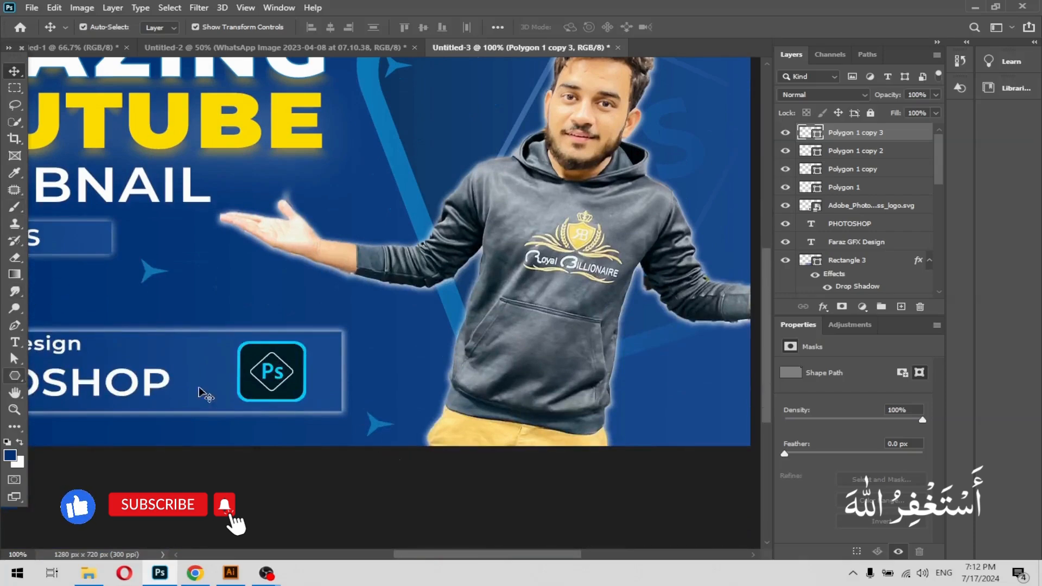
Create a 38.88 x 38.97 px three-sided star with smooth corners and sides indented by 50%, below the man's outstretched forearm
left_click(378, 428)
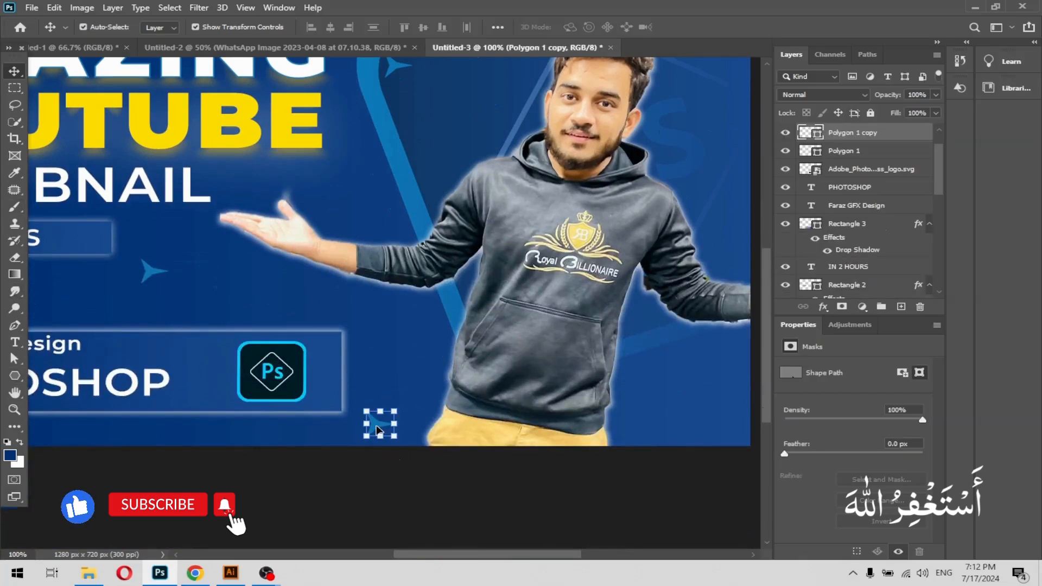
key("u")
left_click(392, 303)
left_click(514, 163)
key("Return")
left_click(523, 222)
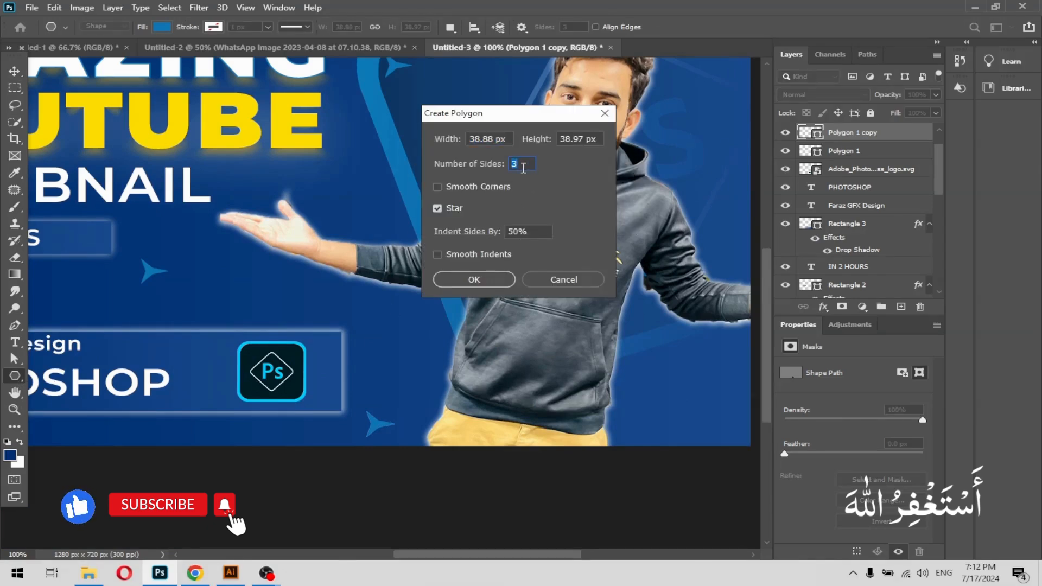
left_click(486, 276)
left_click(537, 220)
left_click(439, 186)
left_click(496, 277)
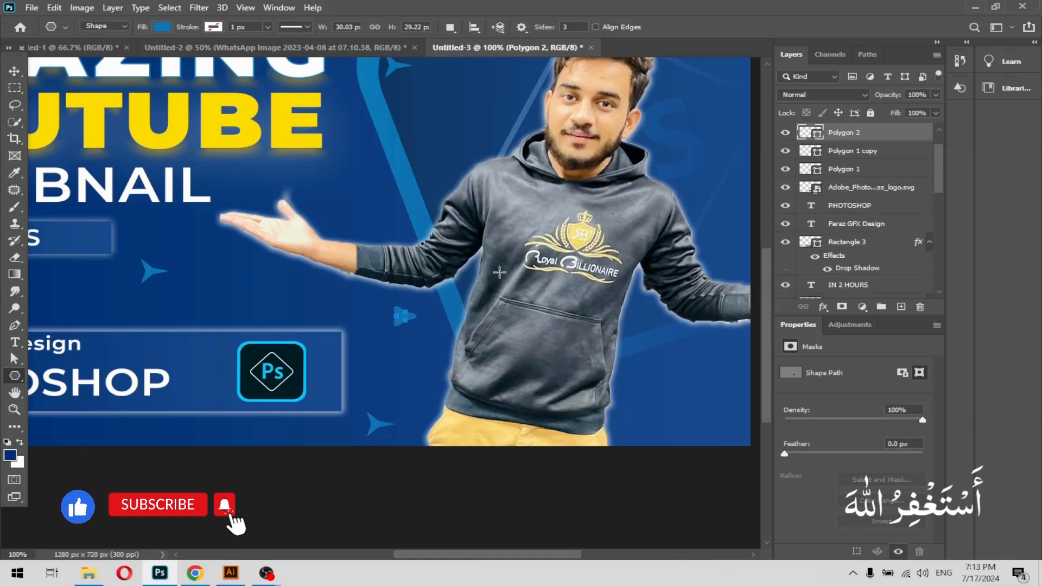
left_click(15, 71)
left_click(394, 482)
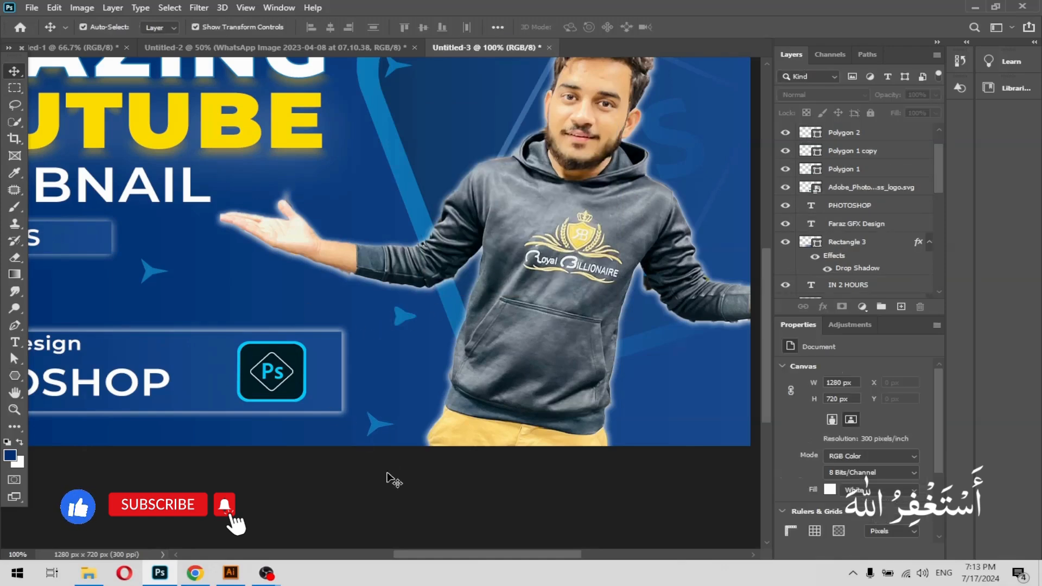
Scale the cut-out man to 102.36% and shift him toward the headline so his outstretched hand meets the end of THUMBNAIL
key("ctrl+0")
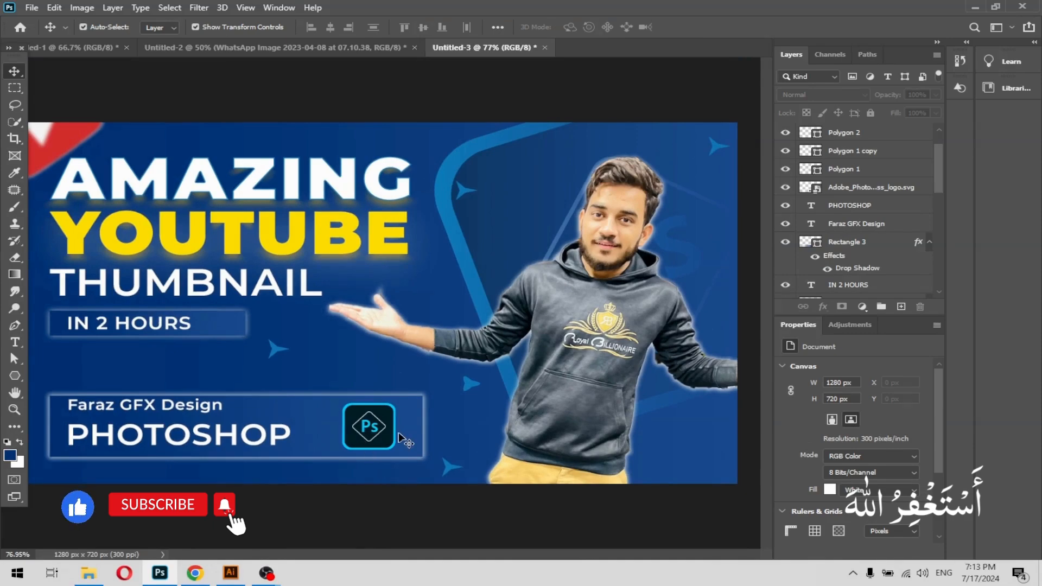
key("ctrl+minus")
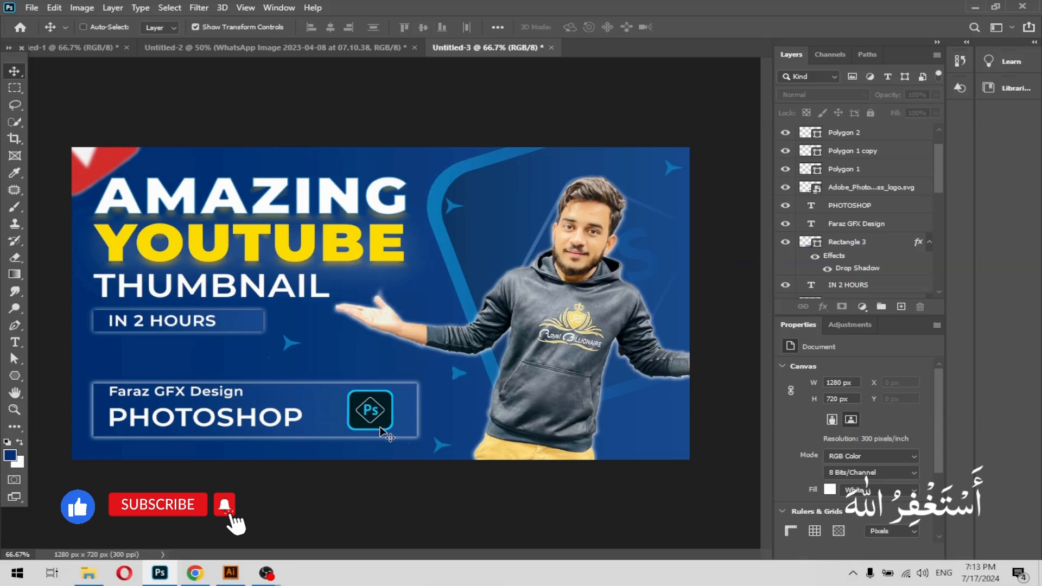
key("ctrl+plus")
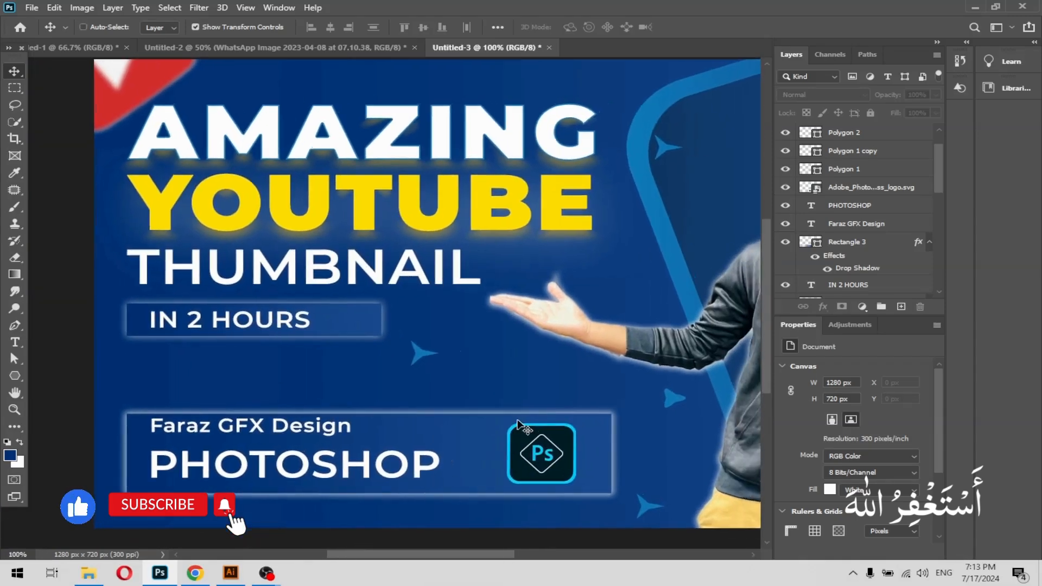
key("ctrl+minus")
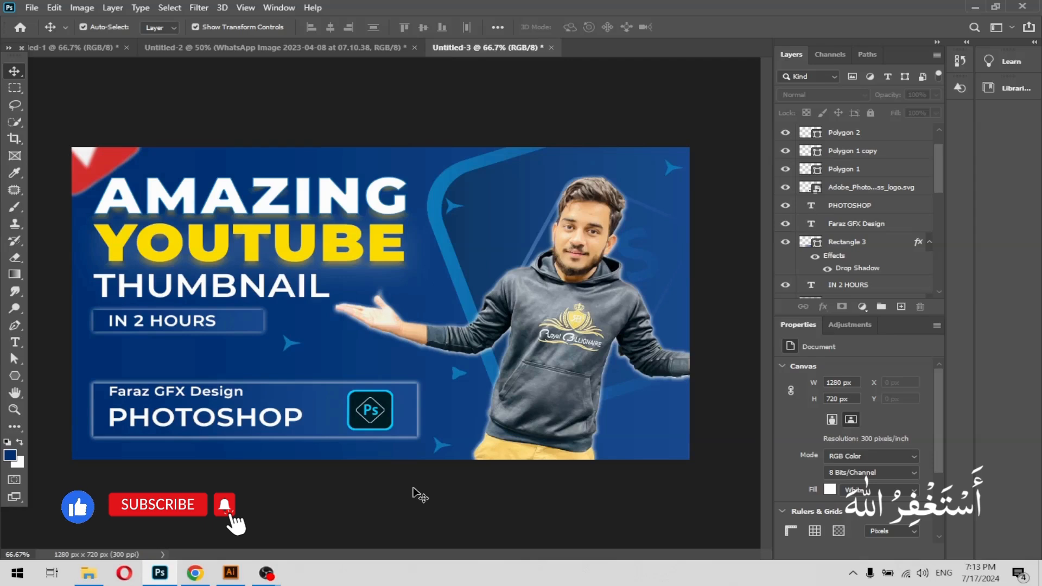
left_click(526, 369)
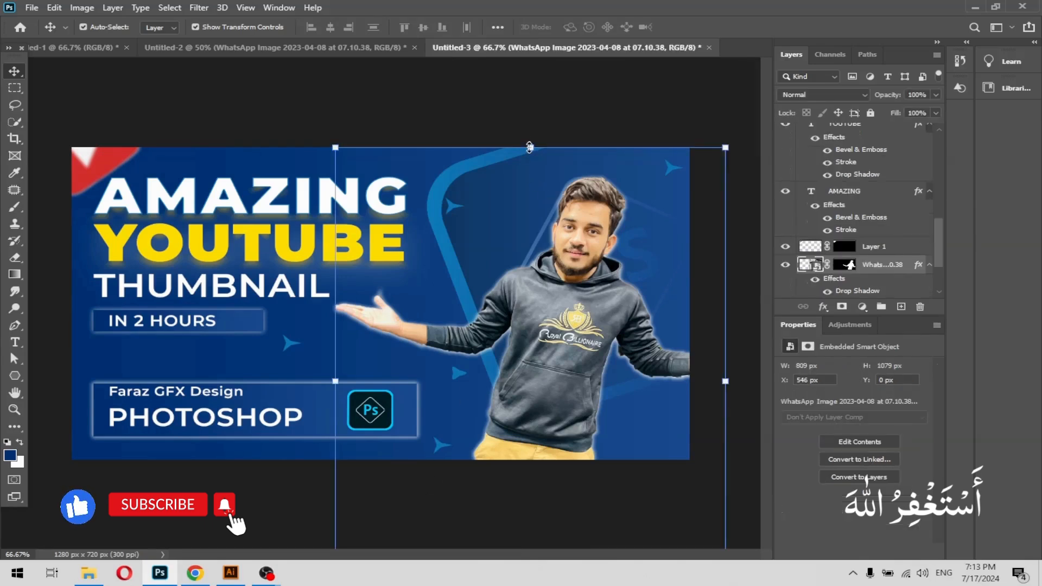
key("ctrl+t")
left_click_drag(529, 143, 529, 136)
mouse_move(535, 304)
left_mouse_down()
mouse_move(504, 305)
mouse_move(519, 300)
left_mouse_up()
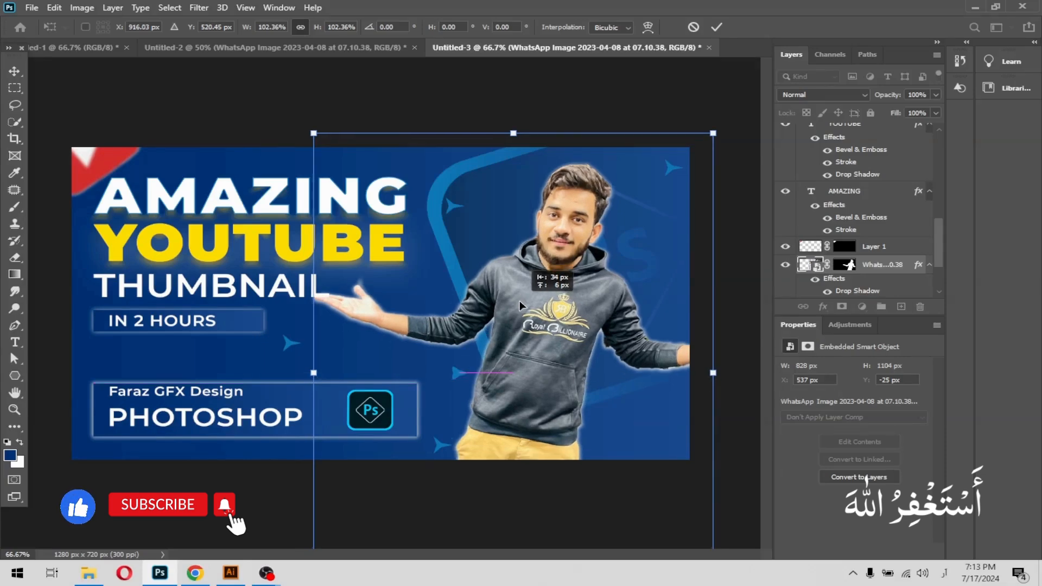
key("ctrl+z")
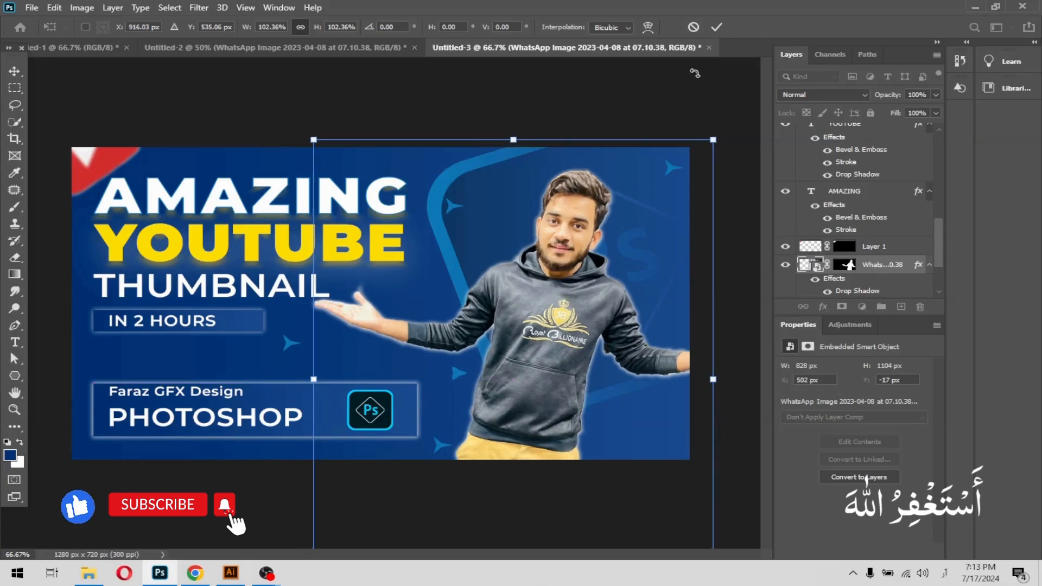
left_click(716, 28)
left_click(719, 103)
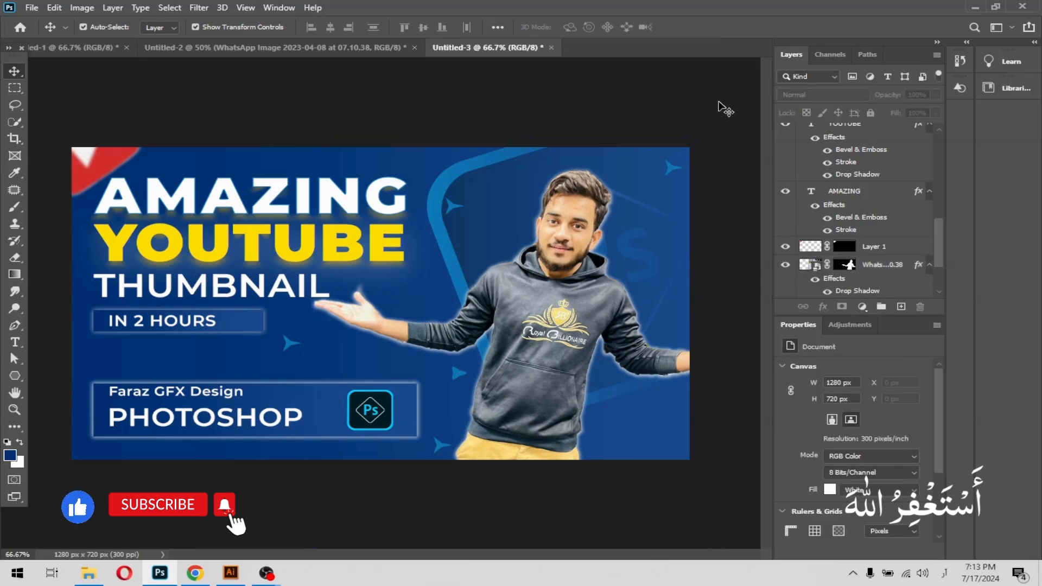
left_click(101, 328)
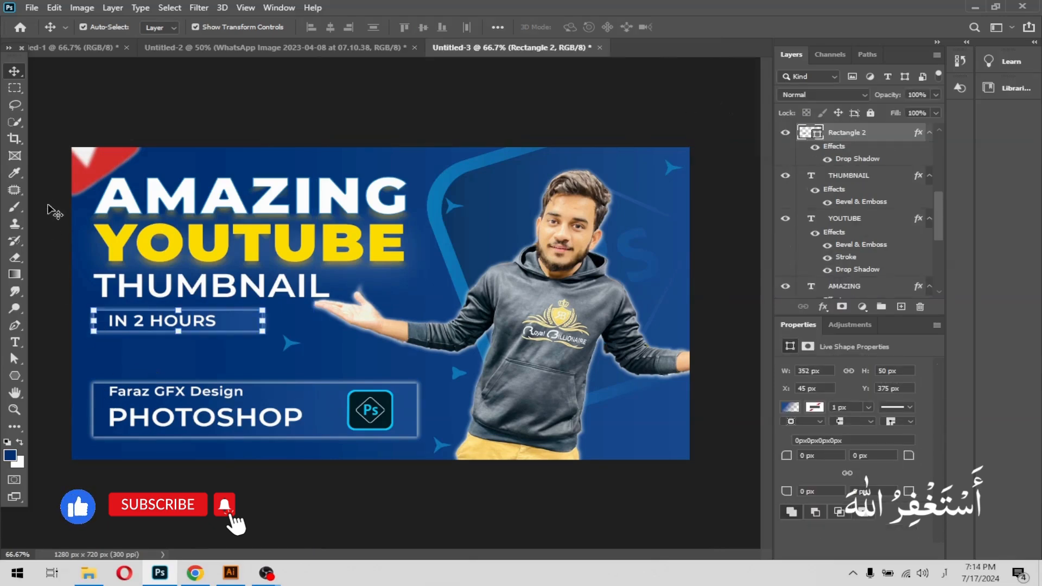
left_click(44, 200)
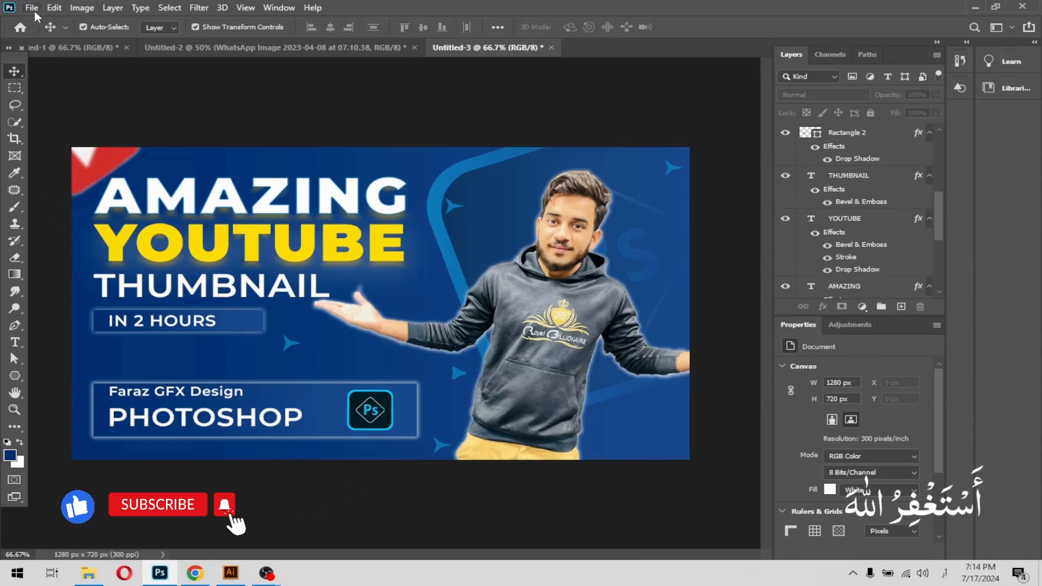
Export the thumbnail as a 1280 x 720 px PNG with transparency at 100% scale and save the file
left_click(32, 8)
left_click(233, 220)
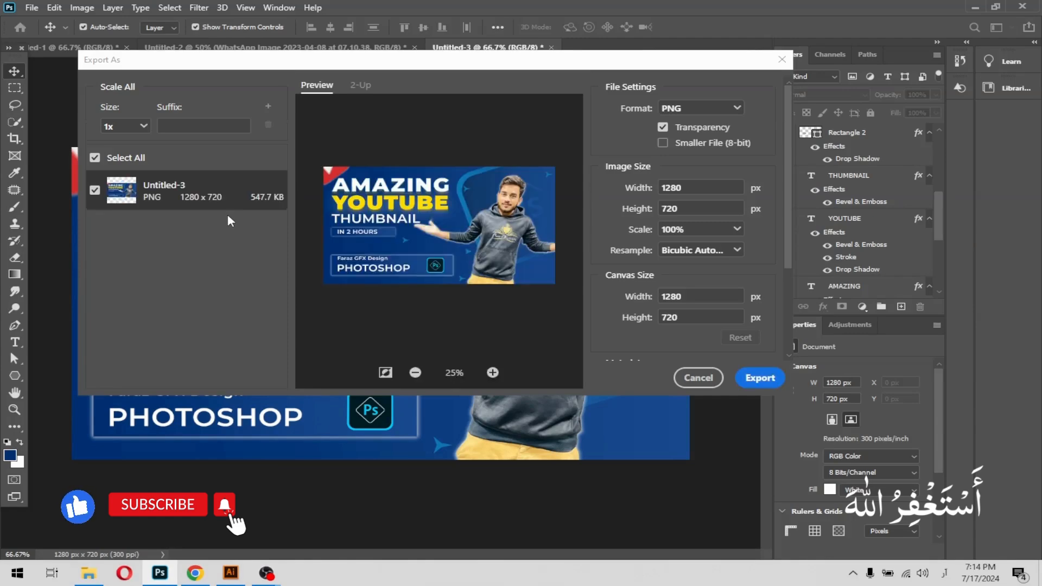
left_click(760, 379)
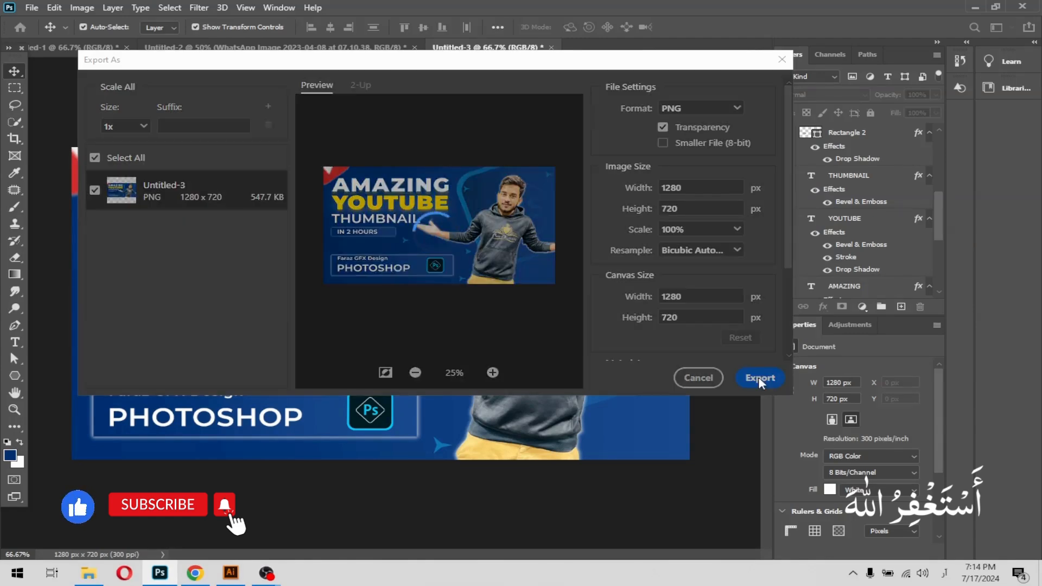
left_click(66, 77)
left_click(73, 95)
left_click(470, 293)
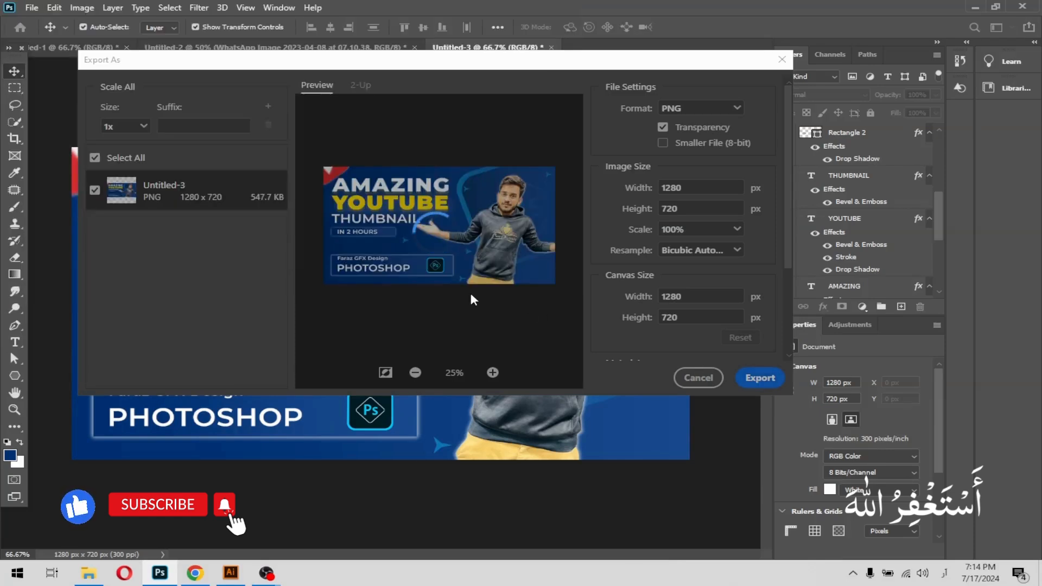